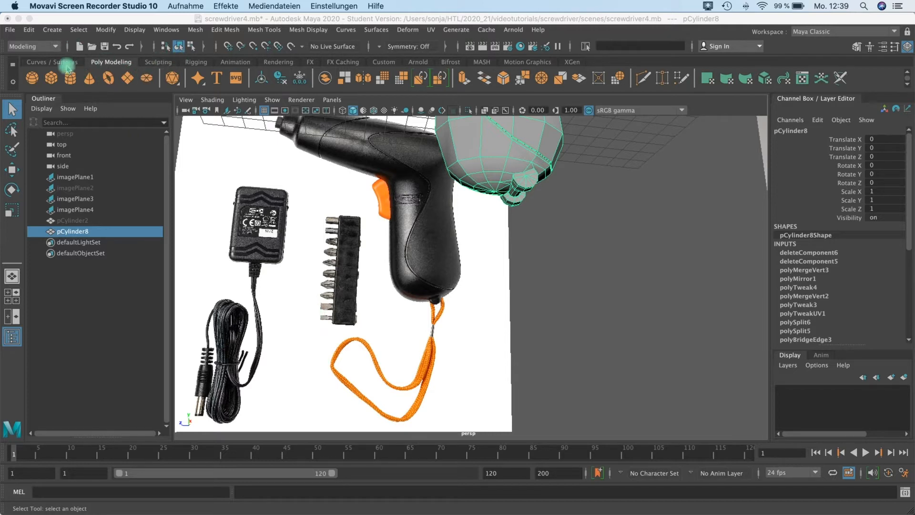
Start an EP curve in the side view at the metal clasp and trace the strap's small upper loop through the hook
click(44, 63)
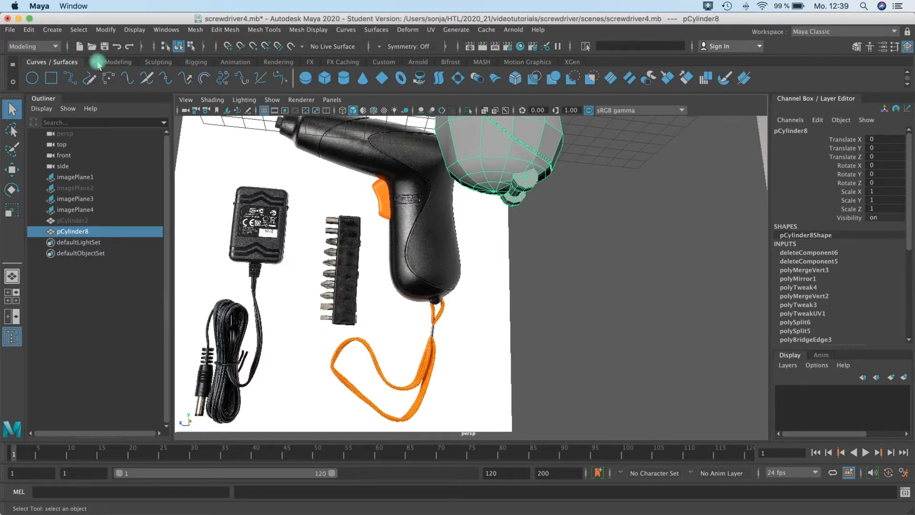
click(12, 296)
key(space)
alt+right_drag(591, 385, 506, 343)
alt+middle_drag(494, 295, 482, 215)
alt+right_drag(482, 215, 508, 278)
alt+middle_drag(467, 199, 445, 222)
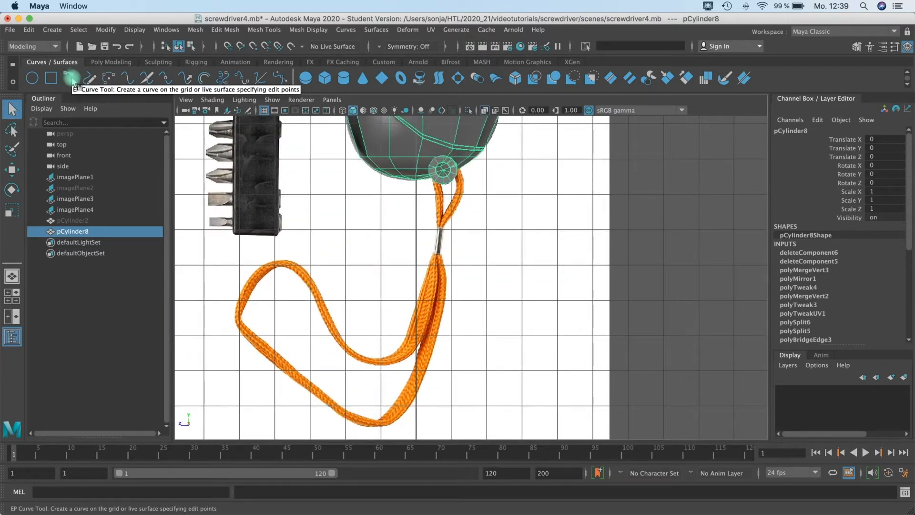
click(72, 79)
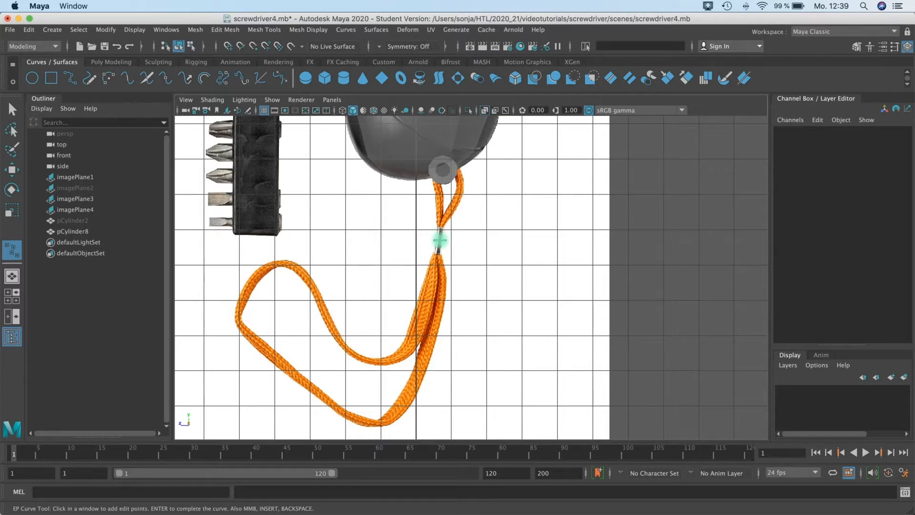
click(439, 240)
click(439, 231)
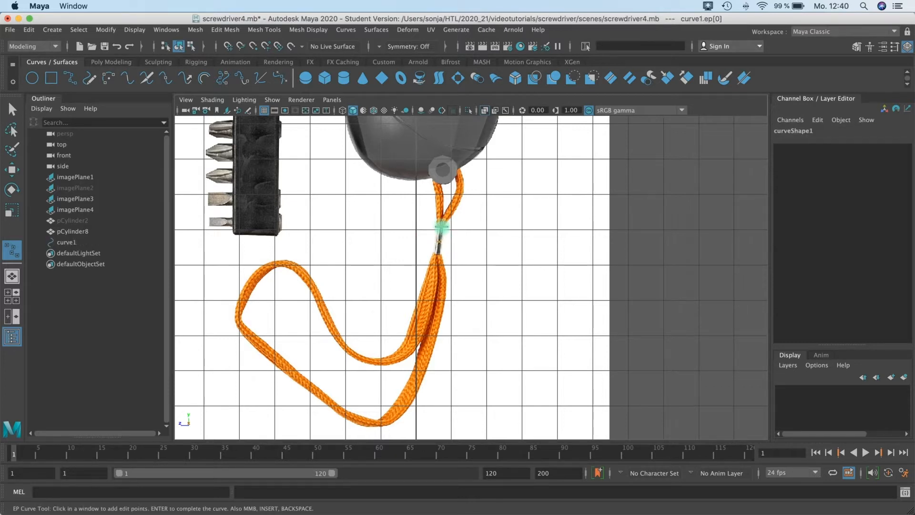
click(445, 217)
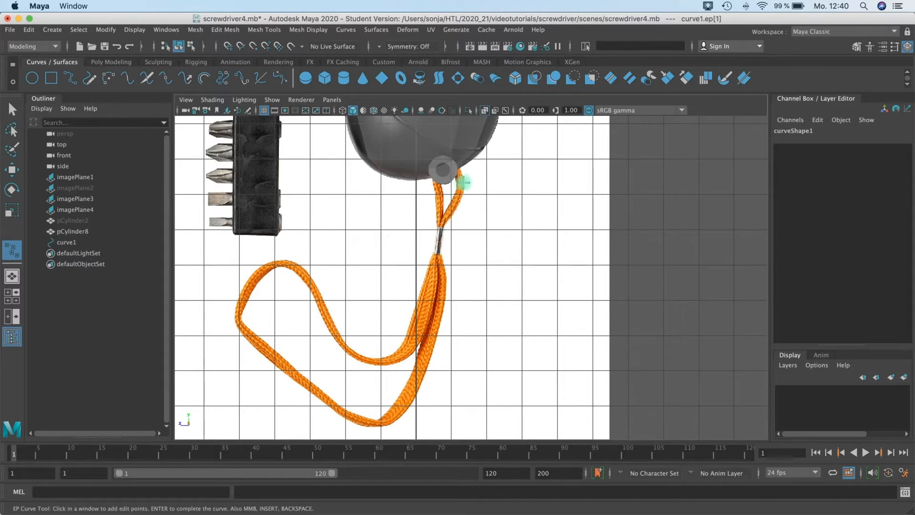
click(457, 169)
click(429, 169)
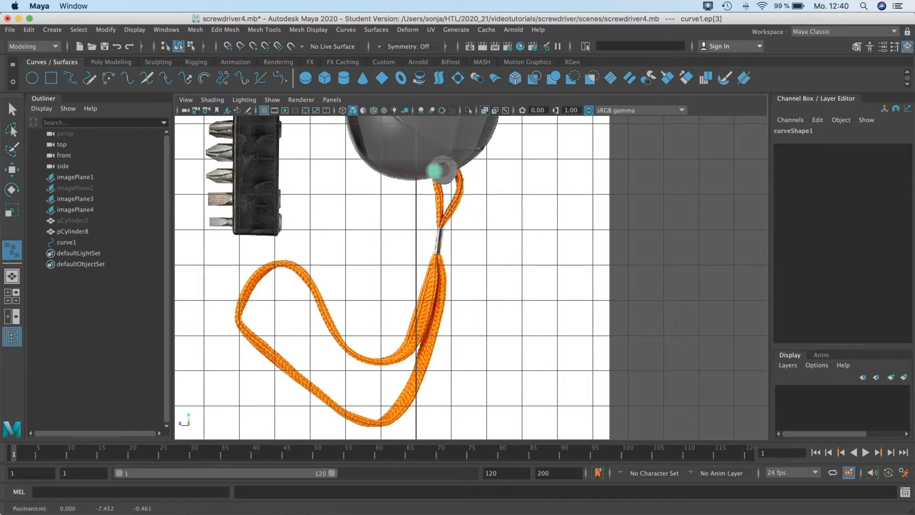
click(427, 181)
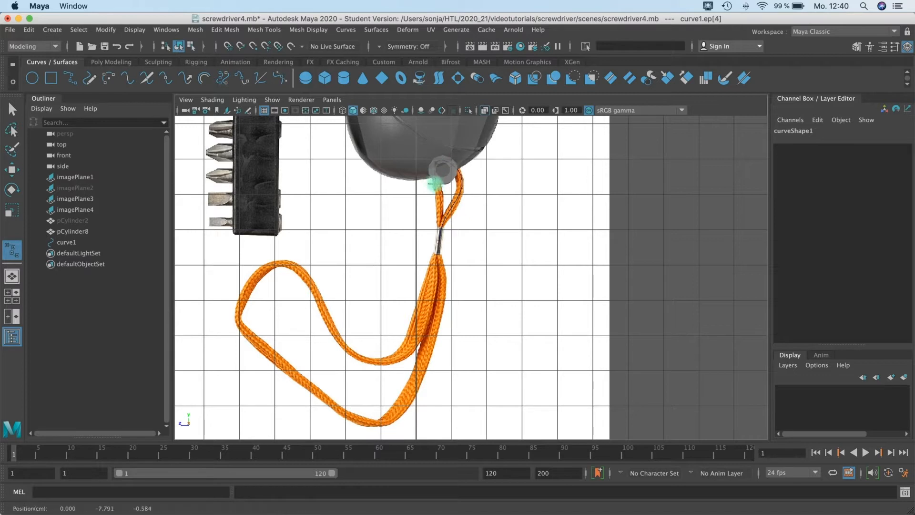
click(436, 193)
Continue the EP curve around the strap's large loop back up to the metal clasp and finish it
click(437, 273)
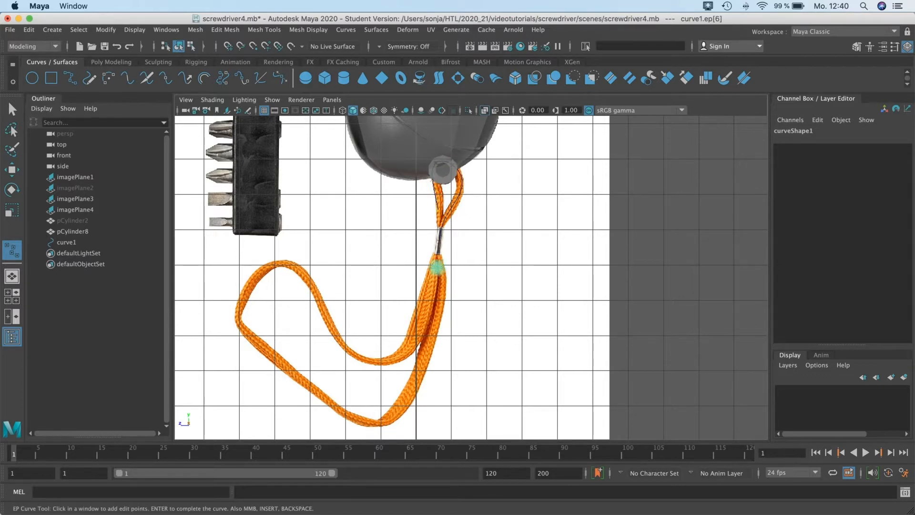
click(417, 326)
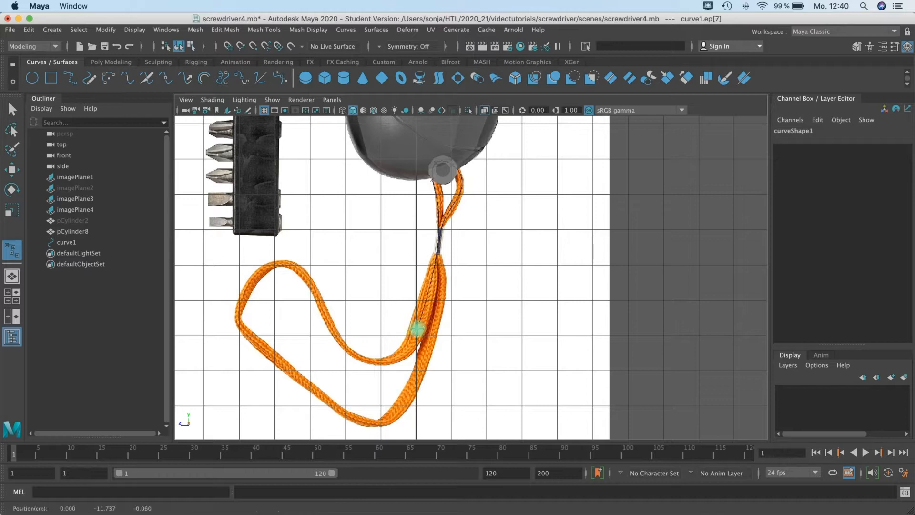
click(366, 362)
click(339, 326)
click(310, 281)
click(294, 268)
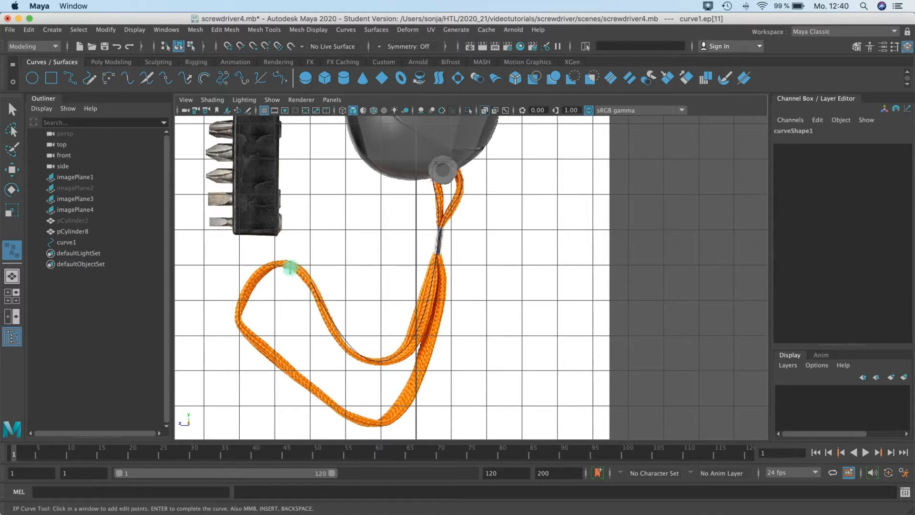
click(257, 266)
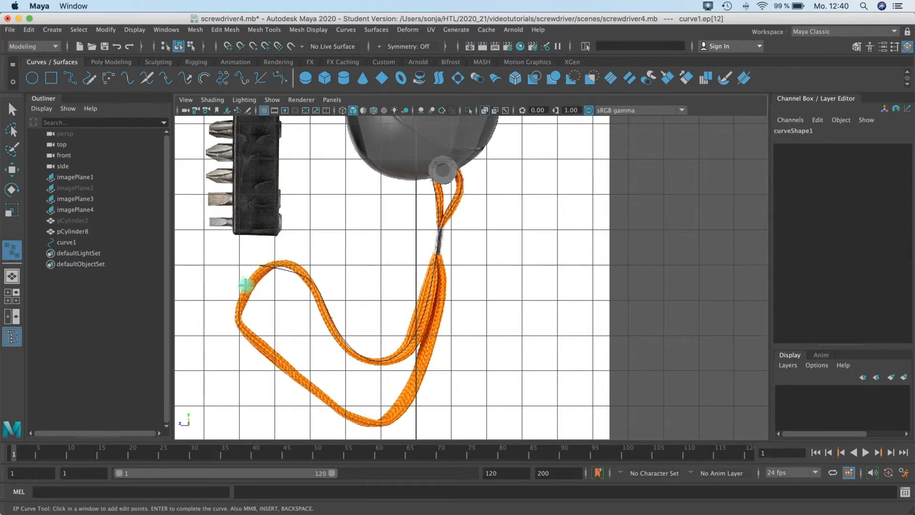
click(232, 316)
click(275, 366)
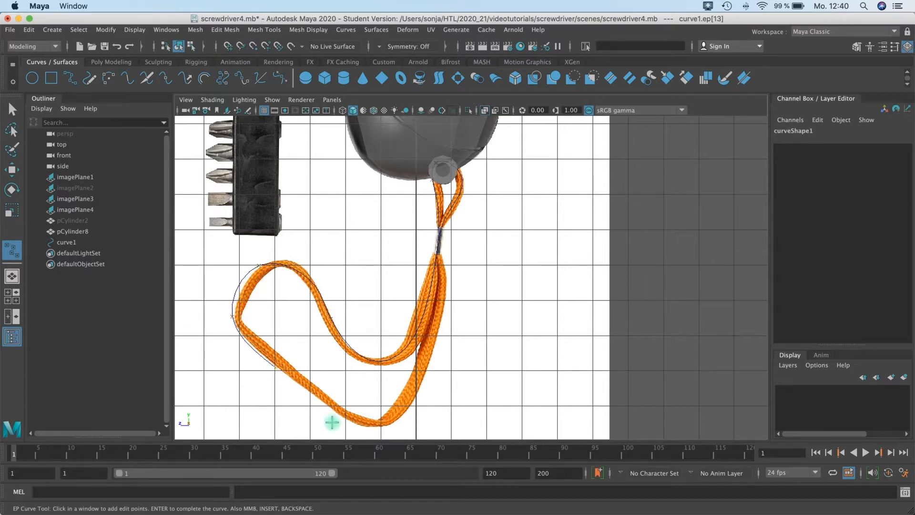
click(383, 422)
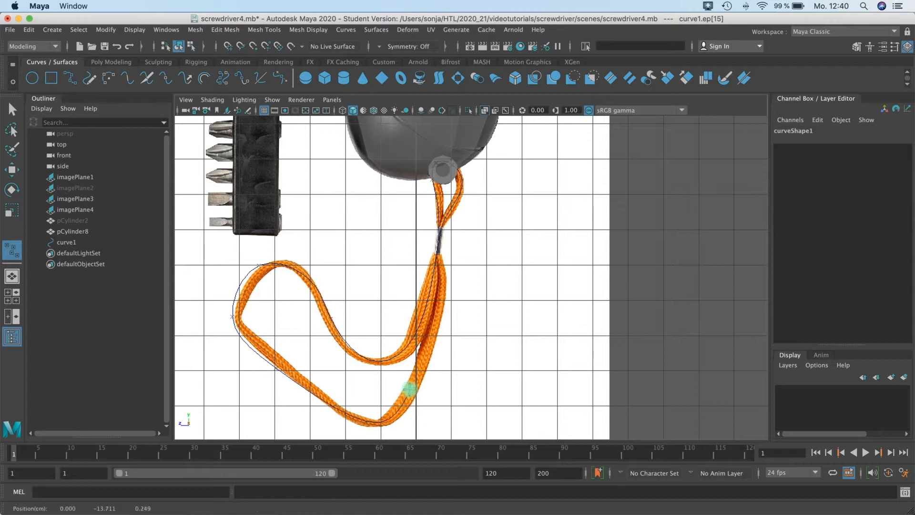
click(415, 341)
click(441, 285)
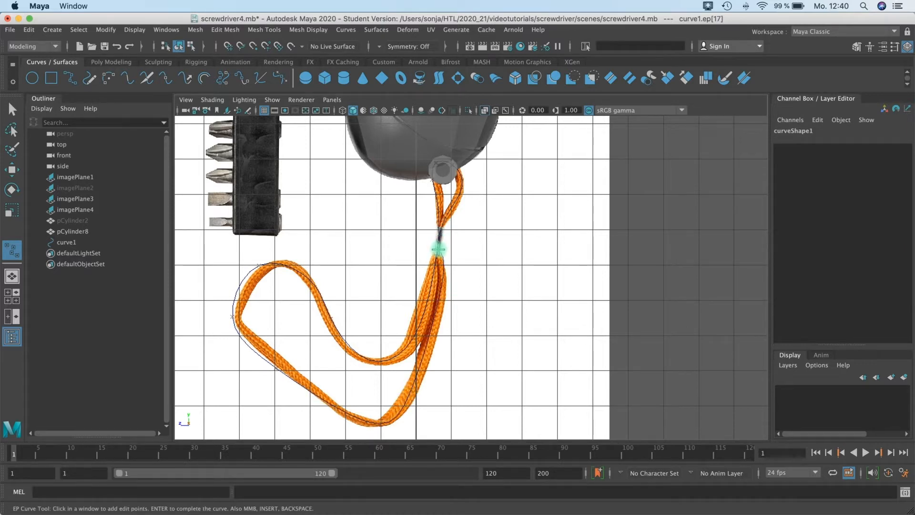
key(q)
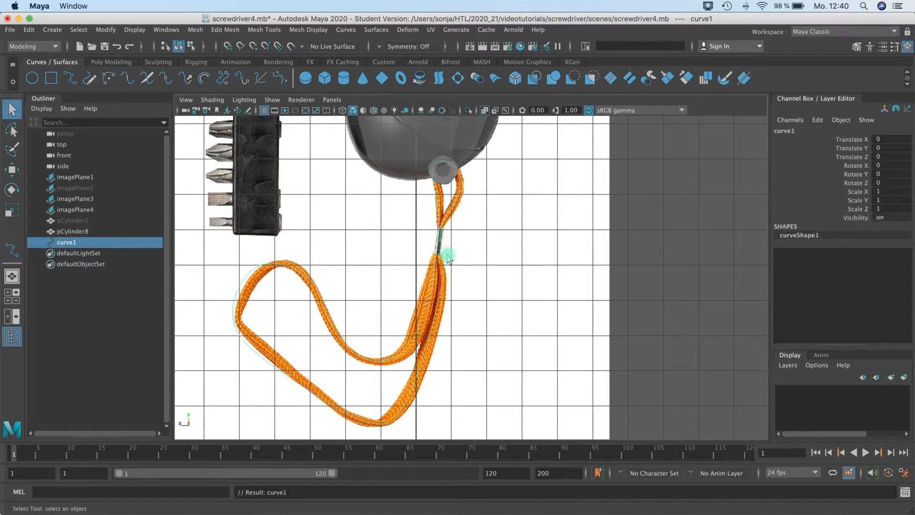
Display the curve's control vertices and adjust the one just below the metal clasp
right_drag(441, 255, 484, 281)
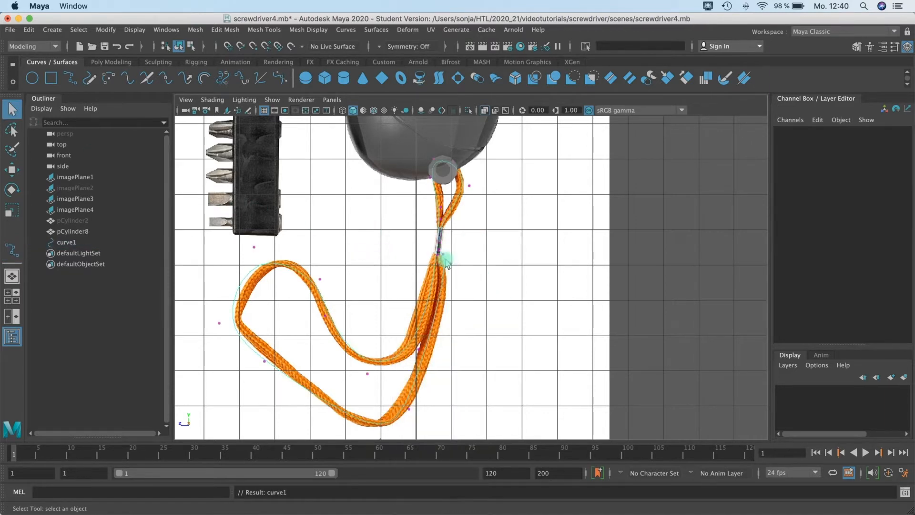
right_drag(443, 255, 406, 255)
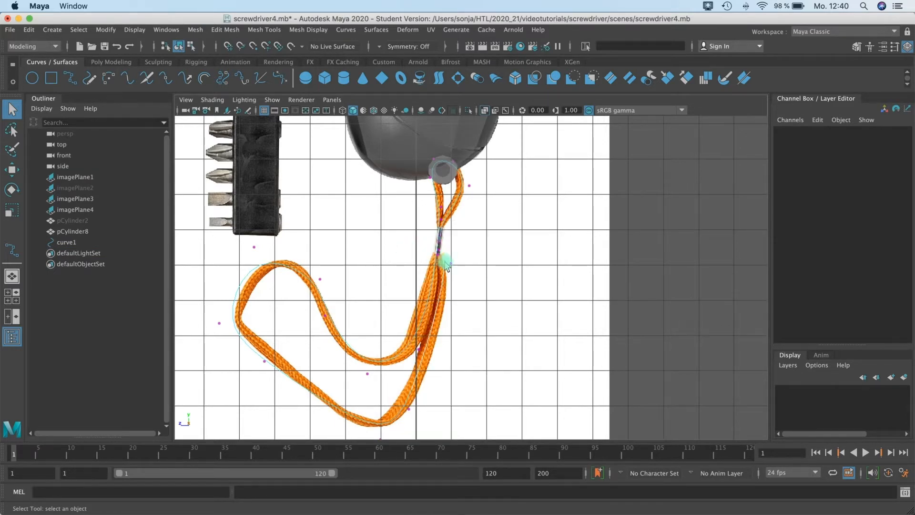
click(445, 262)
key(w)
drag(445, 257, 450, 305)
click(453, 265)
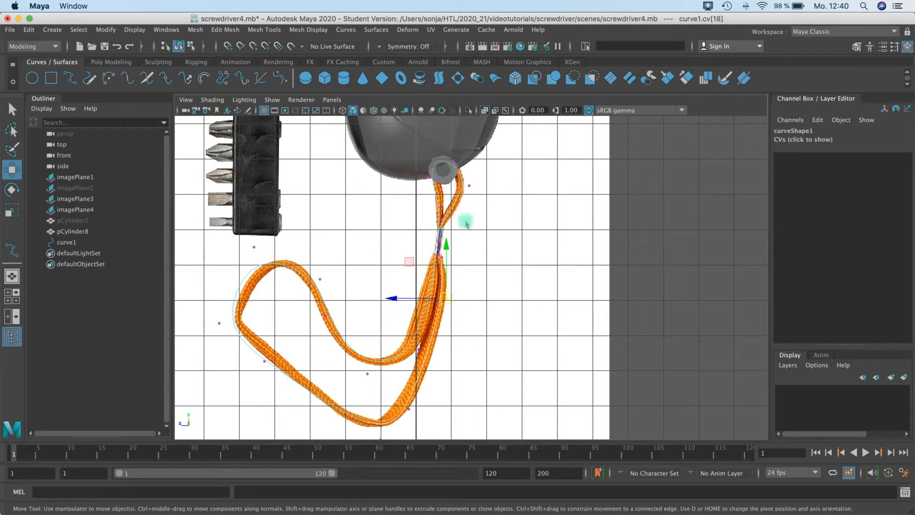
In the perspective view, shift the control vertex near the curve's end slightly along Z toward the neighbouring strand
key(space)
key(space)
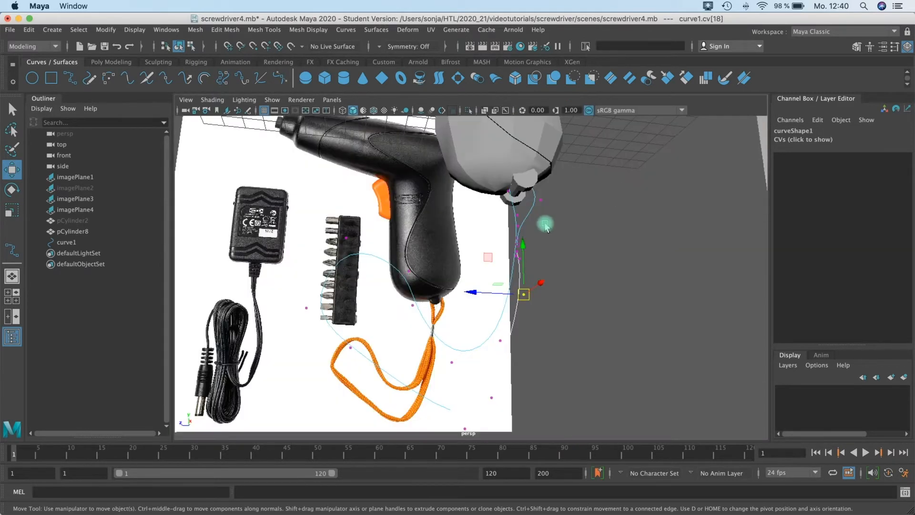
alt+drag(508, 238, 428, 228)
alt+drag(504, 244, 462, 273)
click(523, 188)
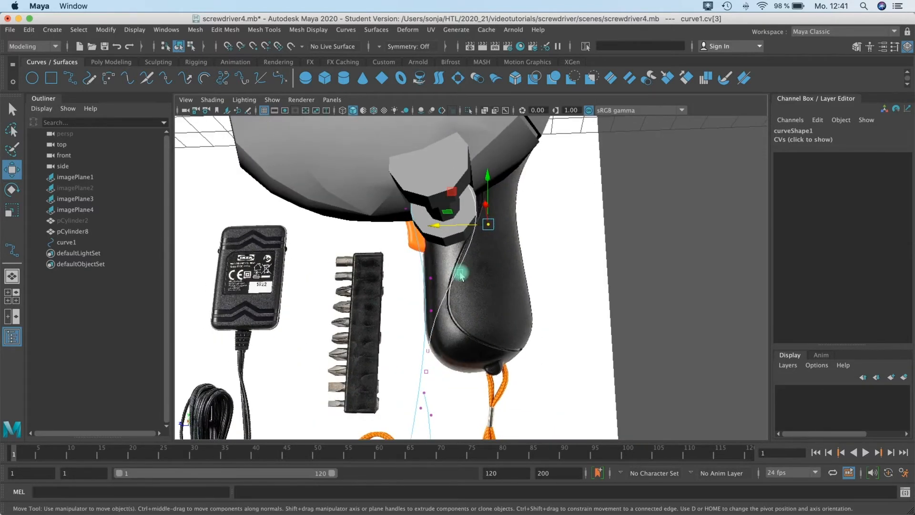
alt+middle_drag(478, 139, 446, 252)
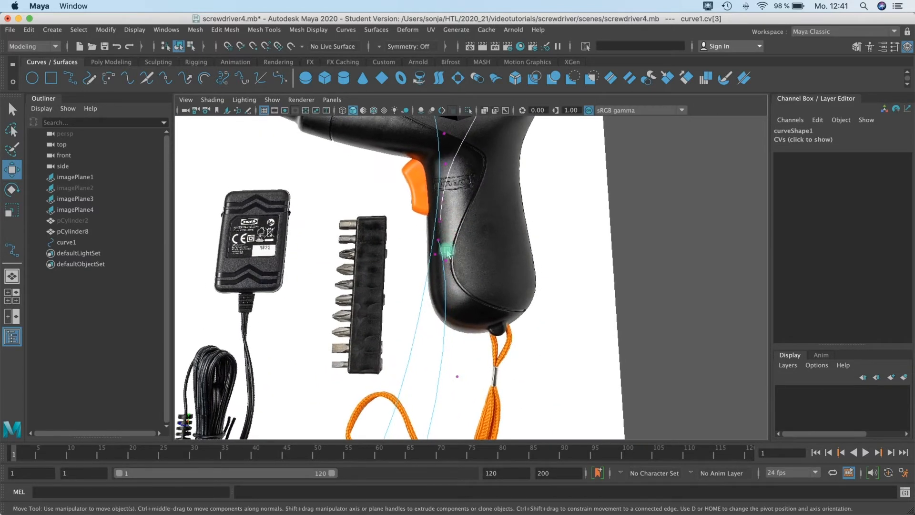
drag(454, 270, 454, 271)
click(398, 266)
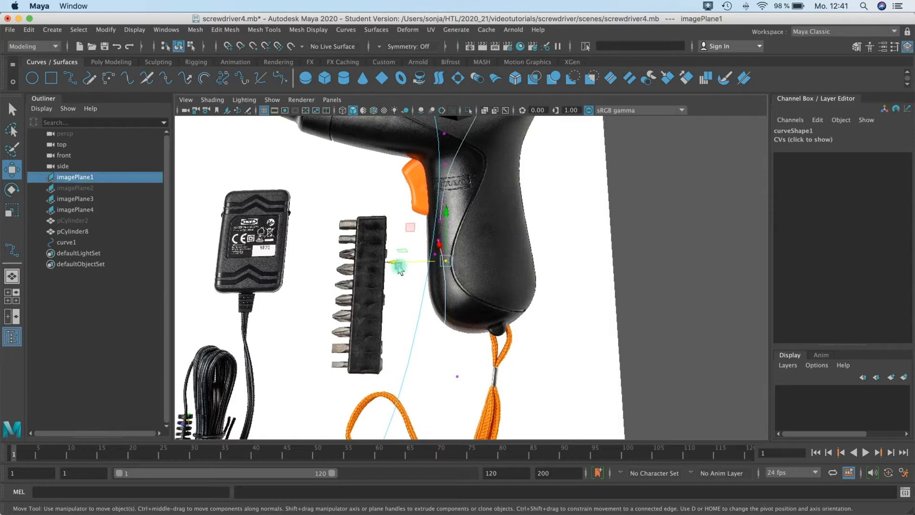
click(444, 263)
right_drag(445, 264, 376, 261)
click(440, 260)
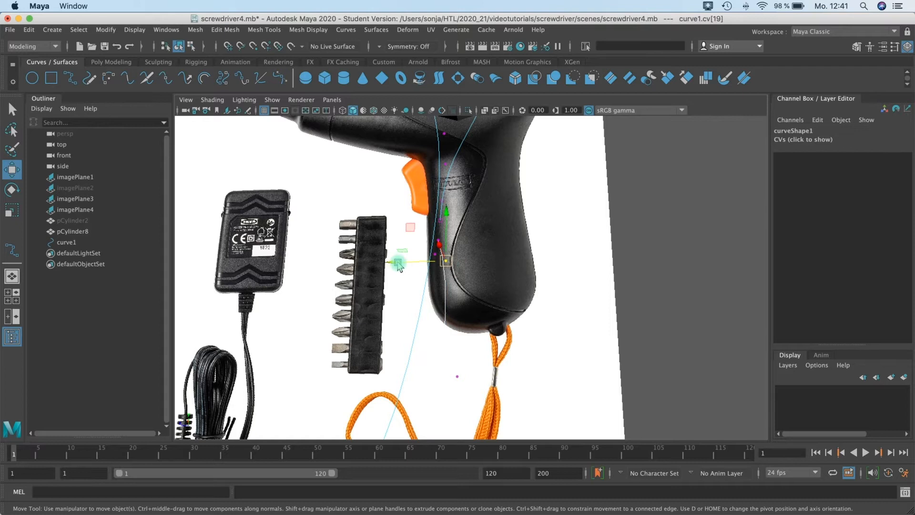
drag(387, 263, 389, 262)
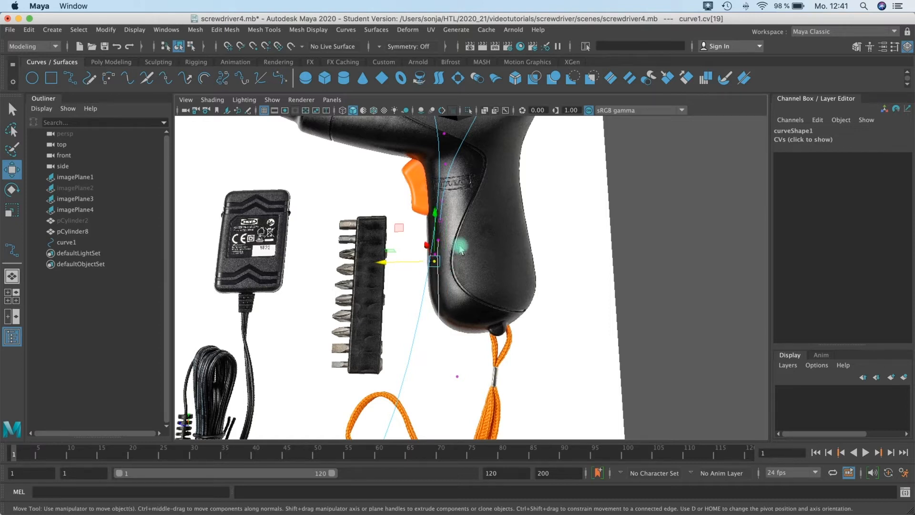
Create a polygon cylinder and move it down below the screwdriver to Translate Y -12.861
scroll(433, 281, down, 3)
alt+middle_drag(432, 289, 429, 264)
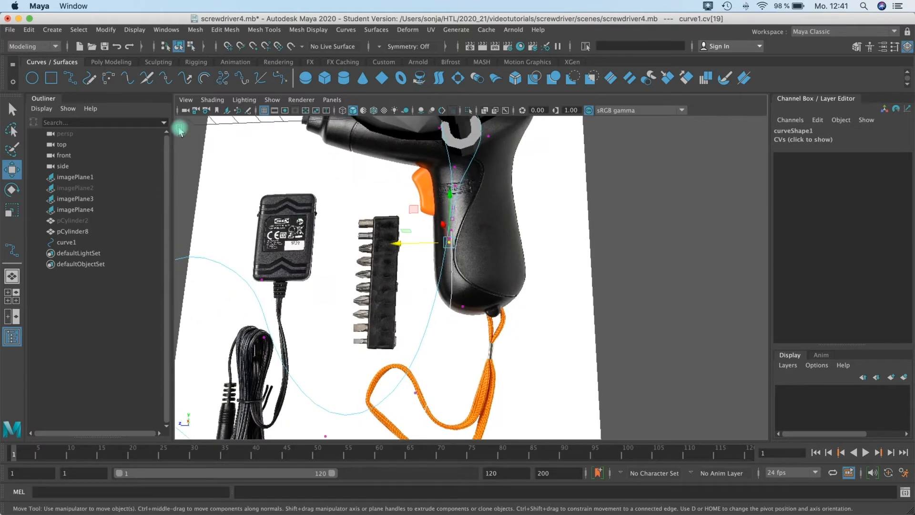
click(112, 63)
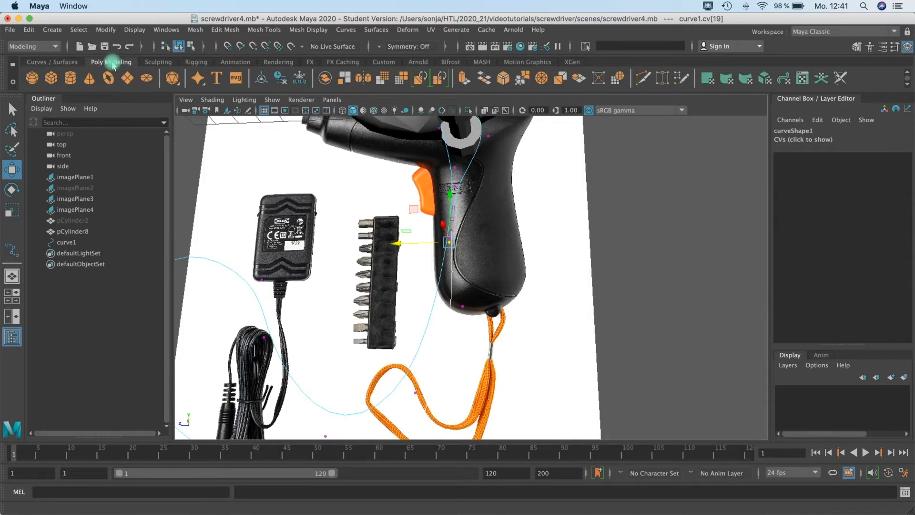
click(73, 81)
scroll(467, 302, down, 5)
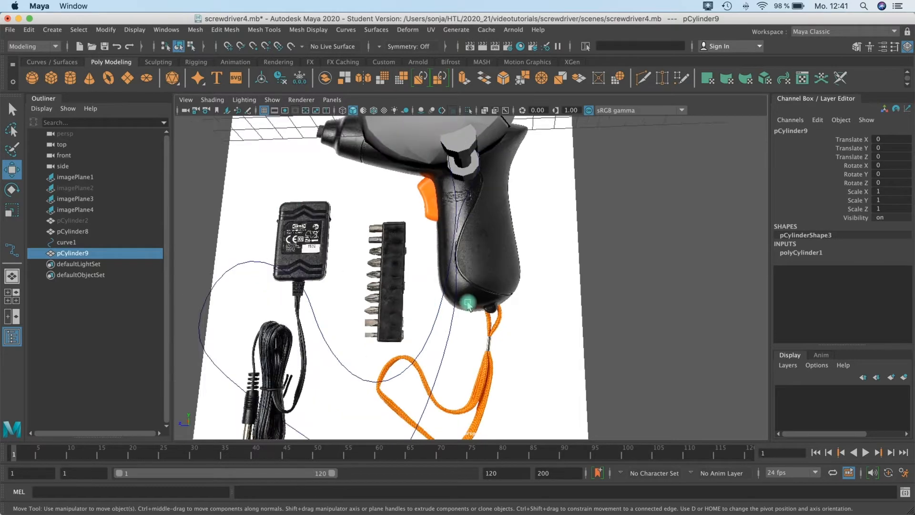
scroll(468, 219, down, 3)
drag(466, 130, 469, 260)
scroll(477, 257, up, 6)
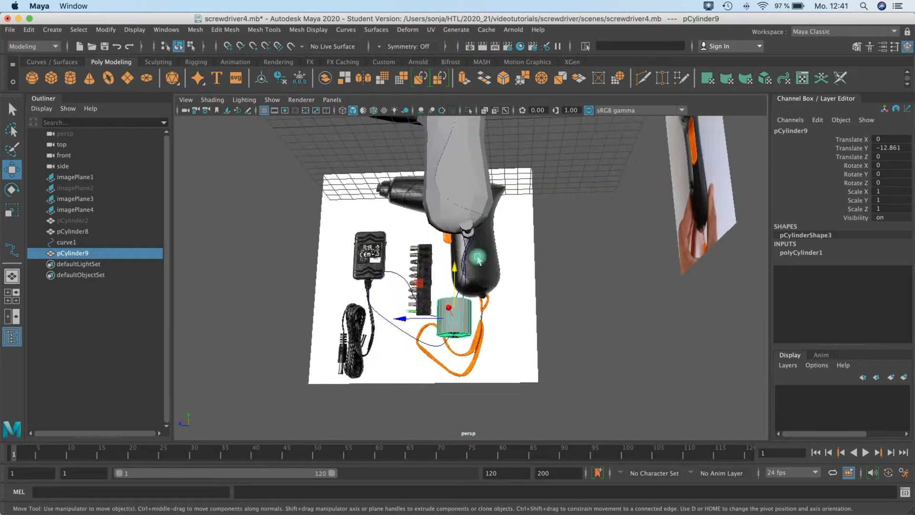
Set the cylinder's Subdivisions Axis to 6 and its Subdivisions Caps to 0
alt+drag(453, 292, 420, 329)
alt+middle_drag(429, 289, 430, 244)
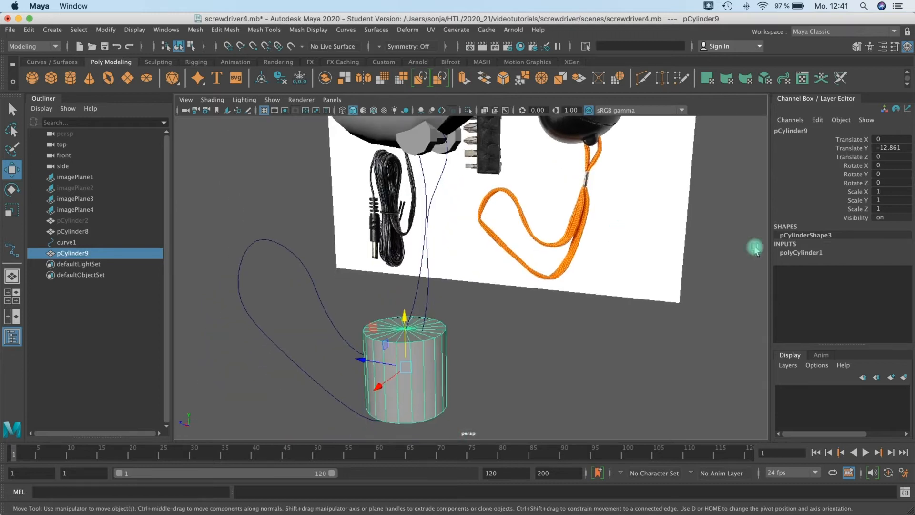
click(808, 252)
click(836, 278)
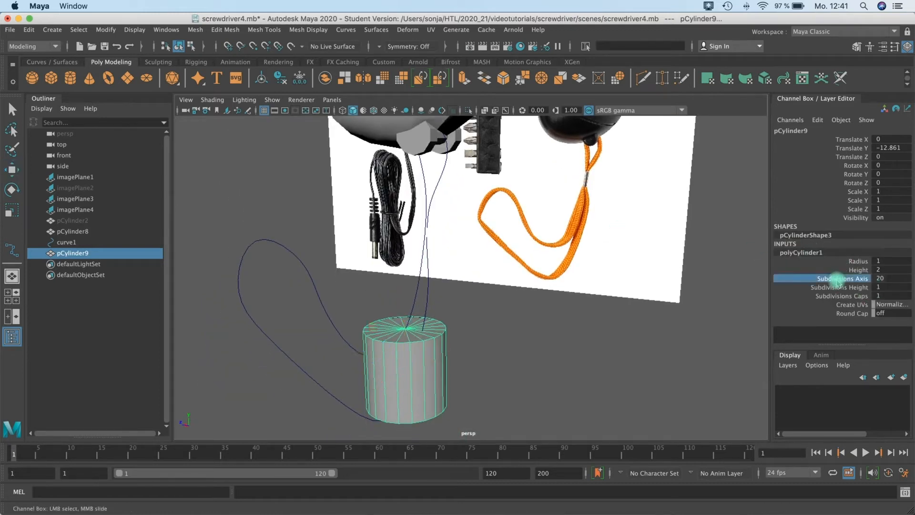
middle_drag(514, 343, 435, 373)
alt+drag(489, 332, 510, 339)
click(841, 296)
middle_drag(703, 344, 472, 373)
Scale the cylinder down to 0.294 in X and Y and flatten it to 0.092 in Z
alt+drag(473, 373, 432, 278)
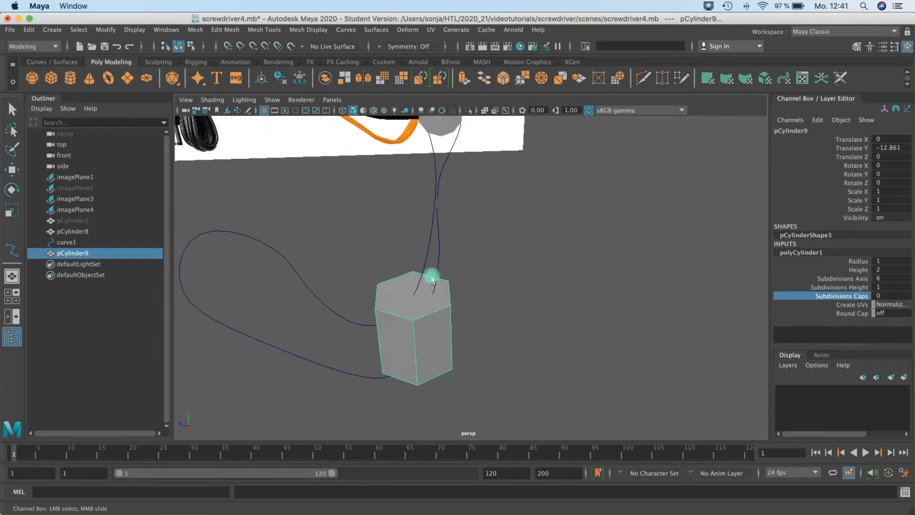
key(r)
mouse_move(416, 330)
mouse_down()
mouse_move(359, 343)
mouse_move(373, 329)
mouse_move(402, 327)
mouse_up()
alt+drag(481, 364, 480, 325)
Snap the cylinder onto the curve where the strands meet below the hook, at about X 0.064, Y -9.208, Z -0.665
alt+drag(453, 231, 390, 272)
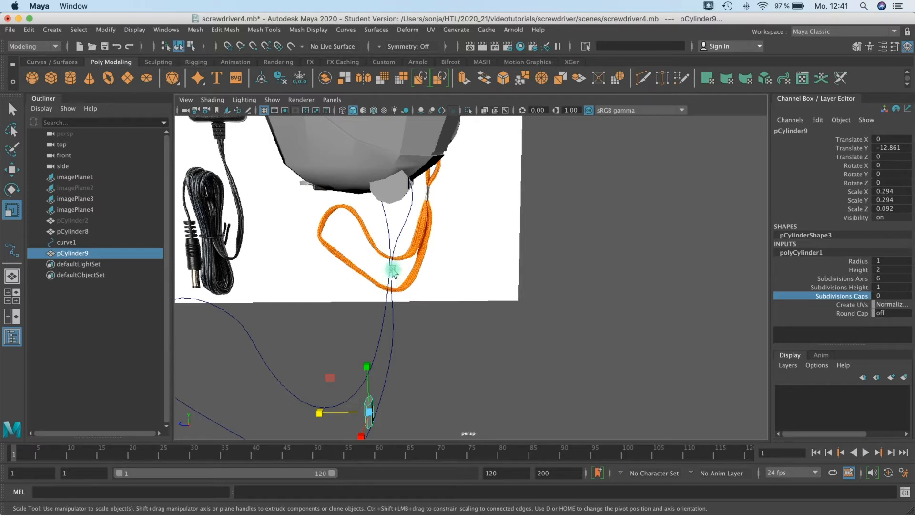
key(w)
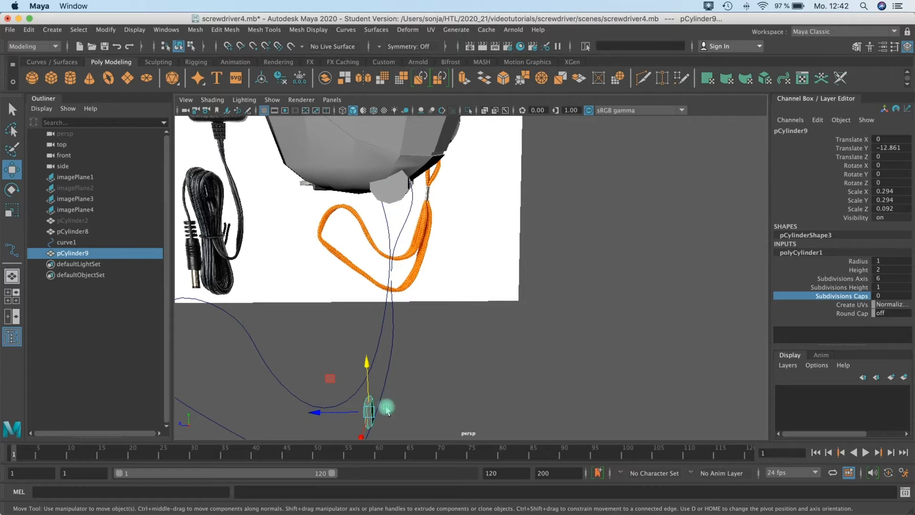
key(c)
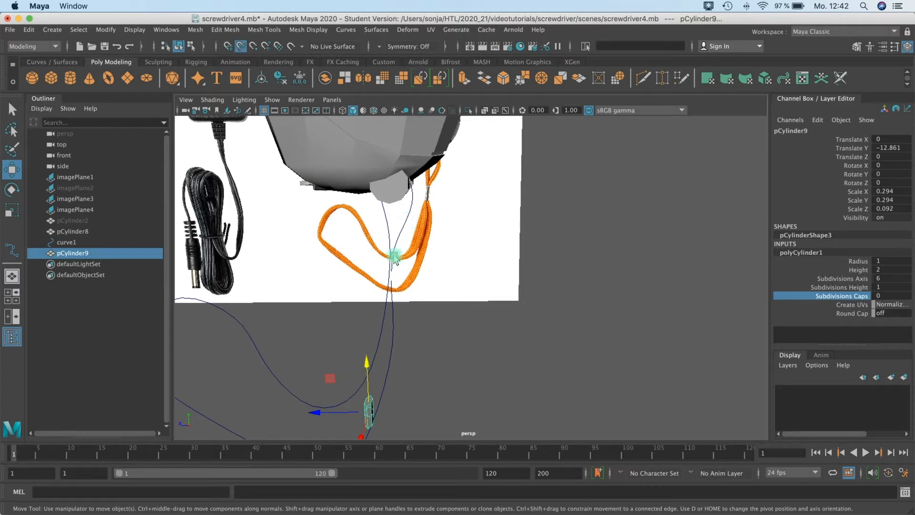
middle_drag(393, 258, 392, 266)
click(362, 258)
alt+drag(390, 261, 368, 274)
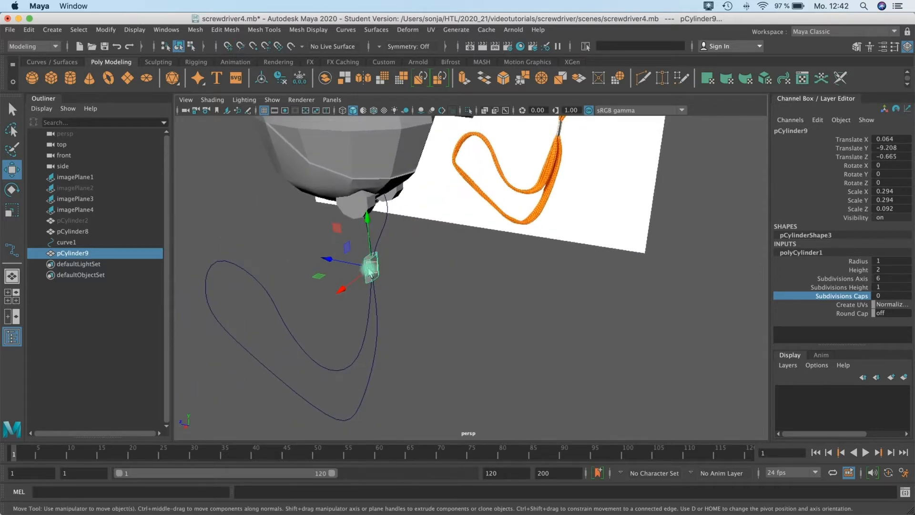
Move the cylinder to X 0, Y -9.285 and scale it to 0.202 in X, 0.077 in Y and 0.056 in Z
mouse_move(374, 250)
middle_down()
mouse_move(374, 276)
mouse_move(386, 205)
mouse_move(374, 310)
mouse_move(388, 200)
mouse_move(368, 292)
mouse_move(380, 258)
middle_up()
key(r)
drag(371, 234, 367, 285)
key(space)
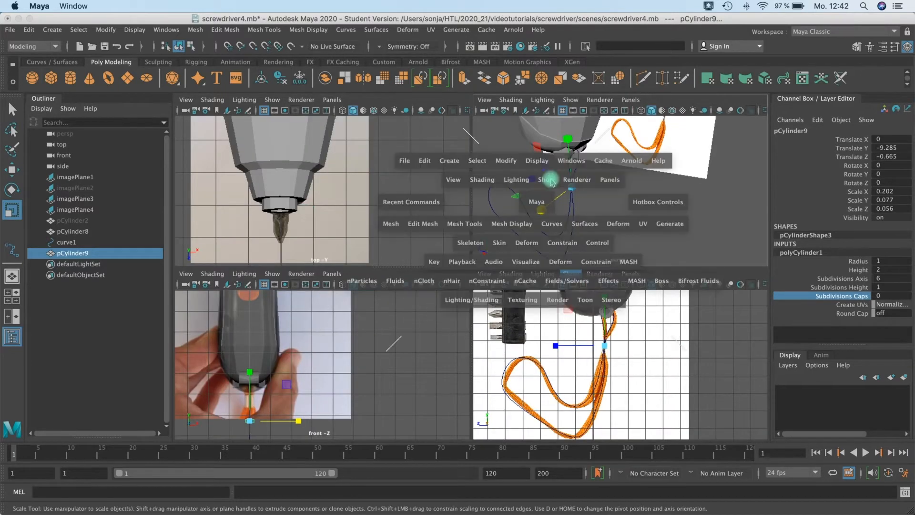
Narrow the cylinder on the curve to a Scale X of 0.139
key(space)
alt+drag(435, 265, 375, 250)
scroll(383, 253, up, 5)
alt+middle_drag(390, 258, 519, 365)
alt+drag(425, 247, 424, 321)
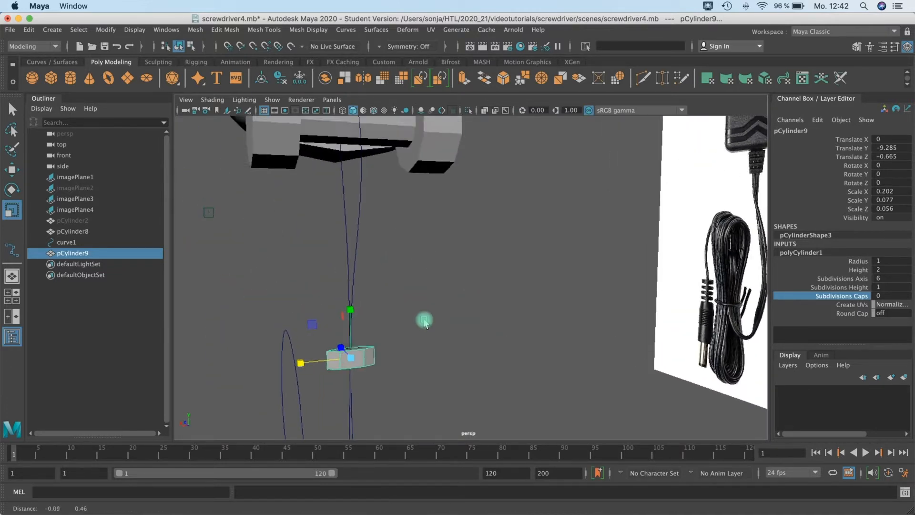
alt+drag(362, 242, 320, 310)
drag(287, 350, 348, 294)
key(3)
click(345, 290)
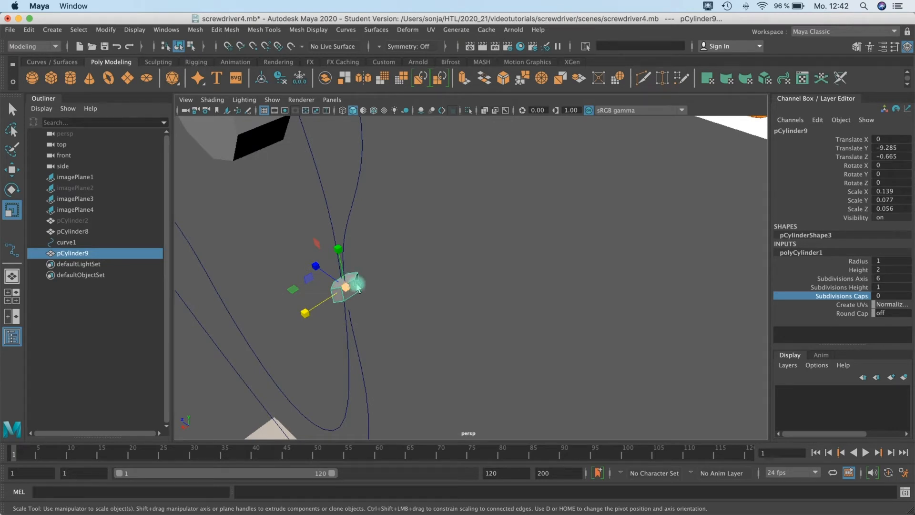
Select the cylinder's upper cap face together with the strap curve
alt+drag(358, 289, 330, 305)
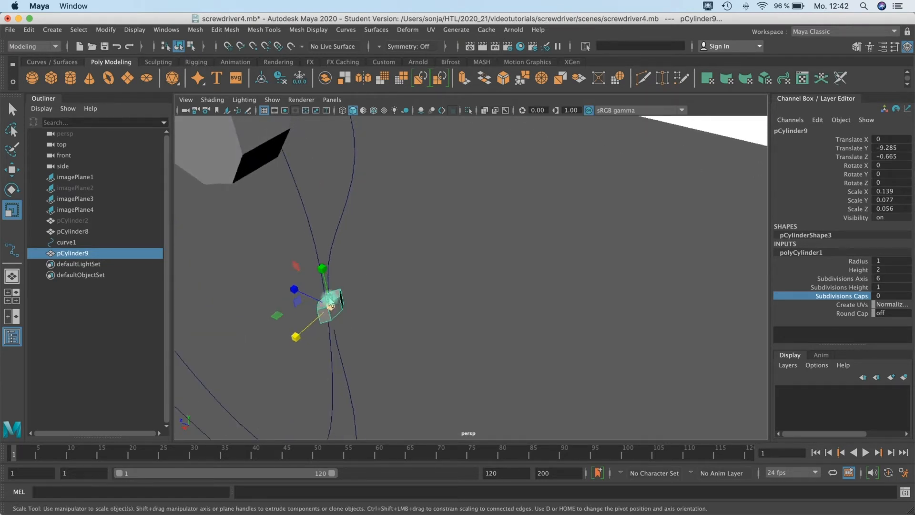
right_drag(333, 260, 334, 293)
right_drag(335, 299, 334, 296)
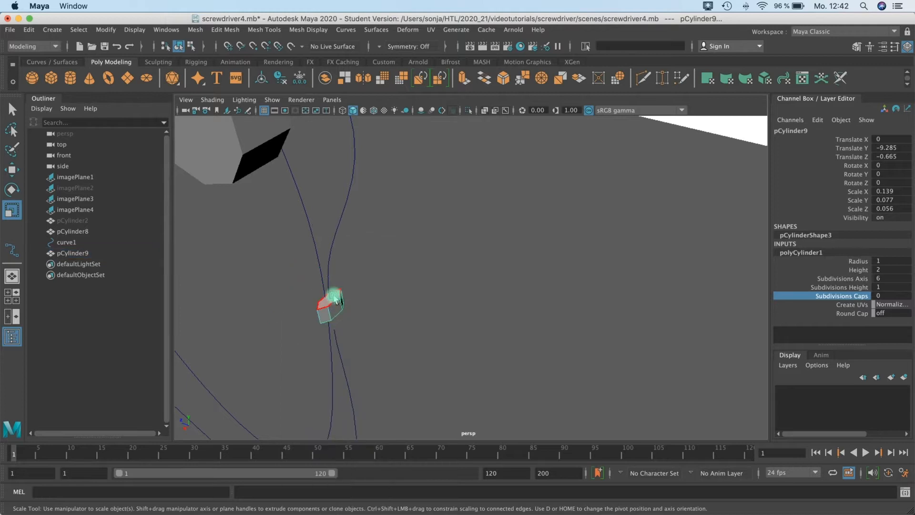
click(330, 300)
alt+drag(347, 309, 353, 304)
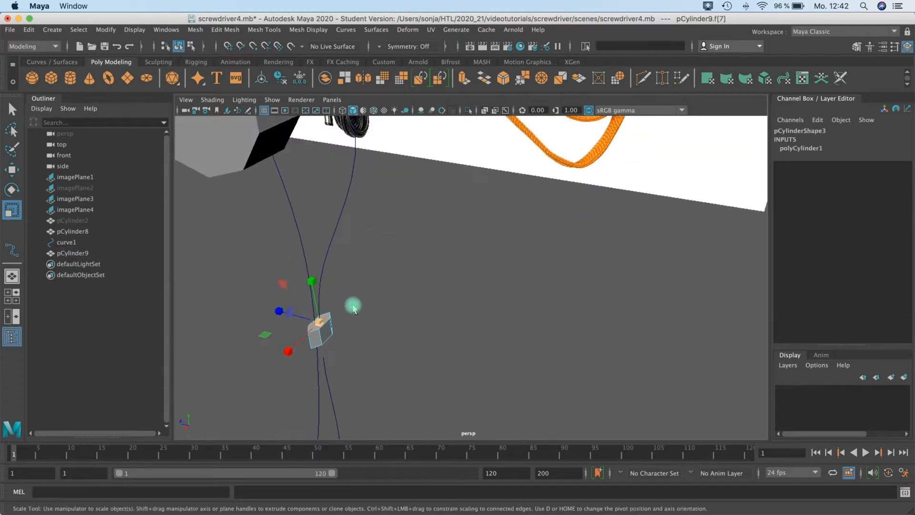
alt+middle_drag(353, 304, 375, 292)
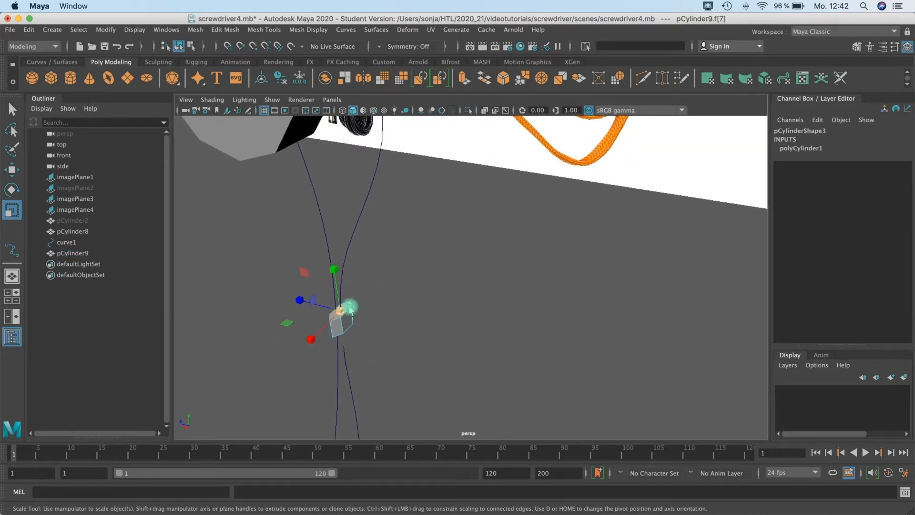
click(344, 266)
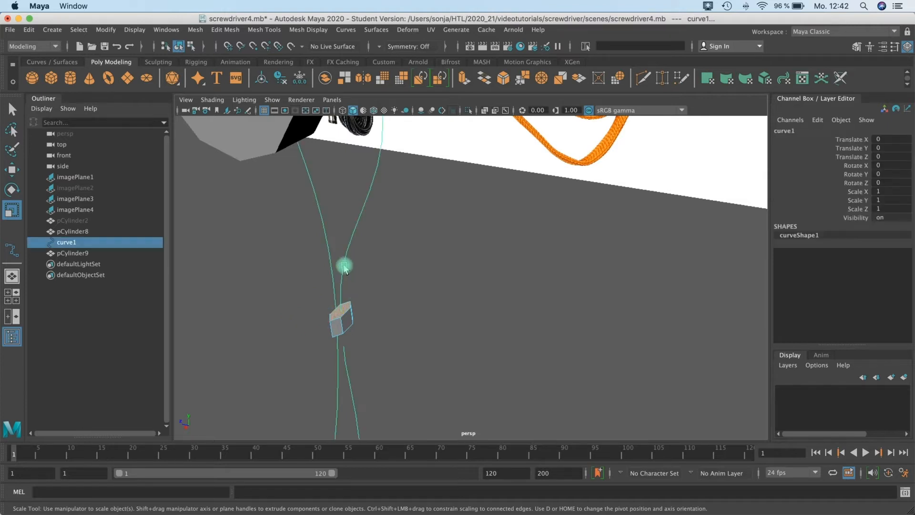
Extrude the face along the selected curve with 50 divisions
click(219, 29)
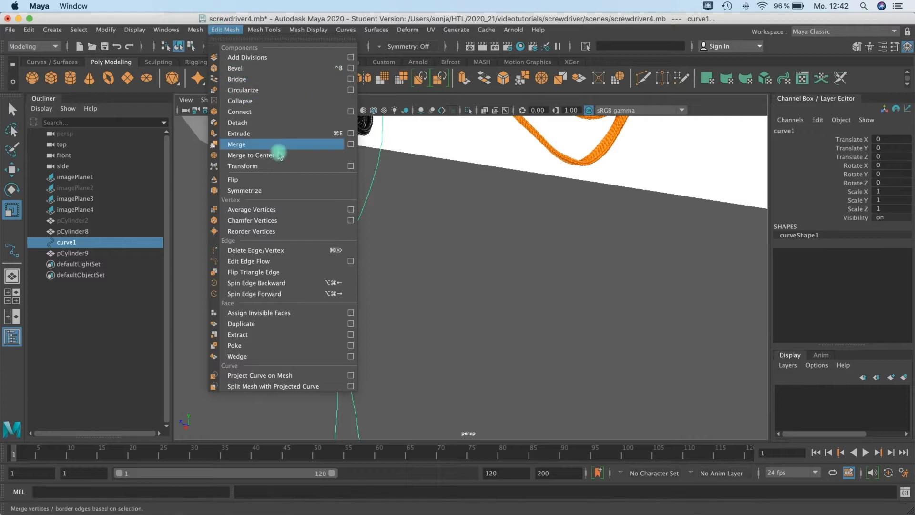
click(351, 134)
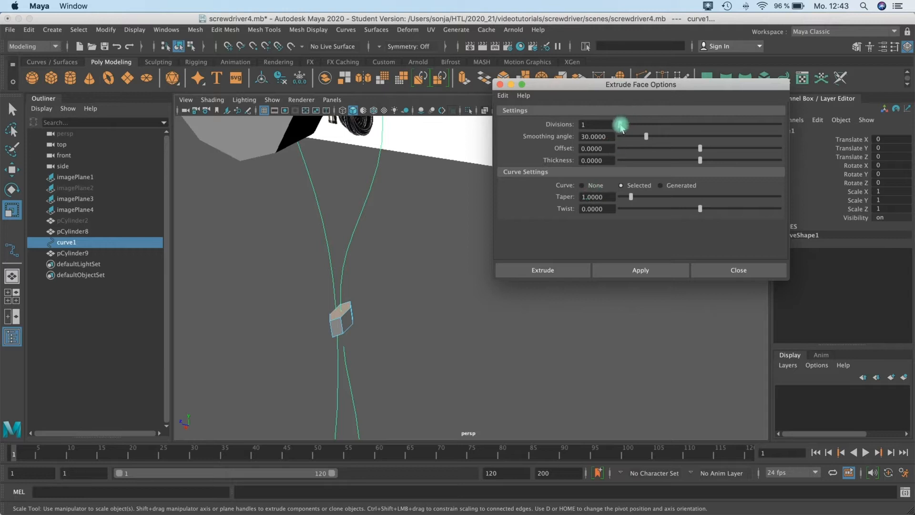
drag(628, 125, 679, 124)
click(583, 123)
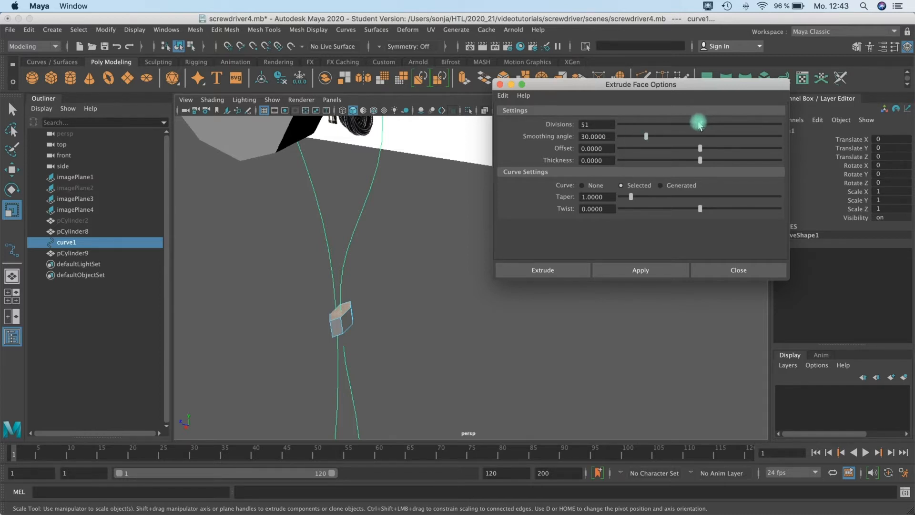
click(534, 270)
alt+drag(403, 323, 448, 229)
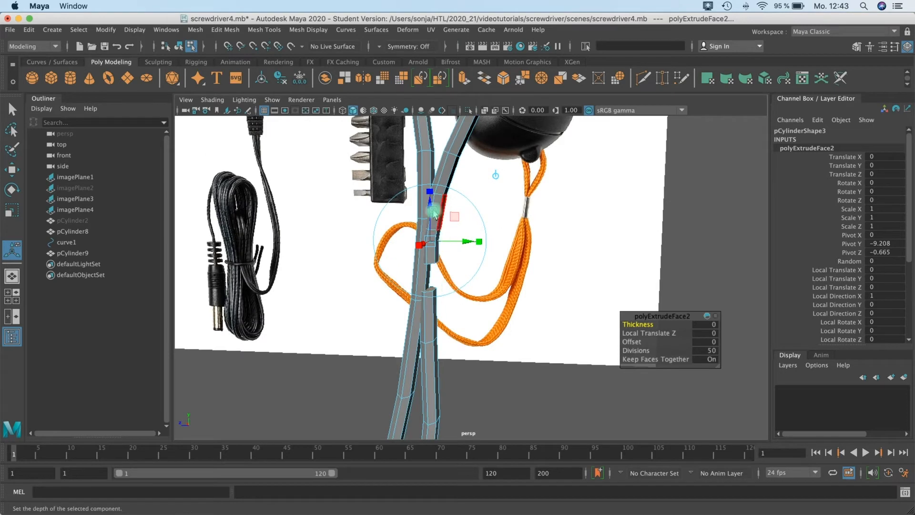
Inspect the extruded strap against the reference images in all views and in smooth preview
key(space)
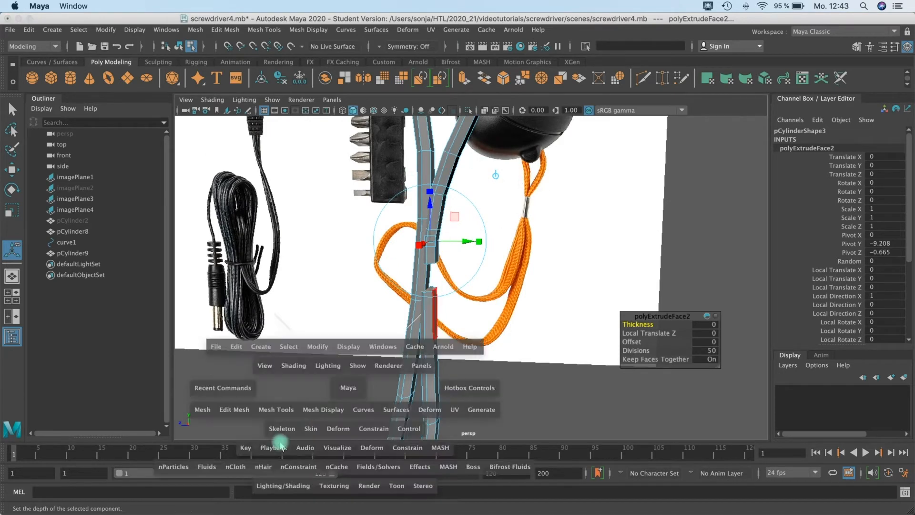
scroll(278, 415, up, 3)
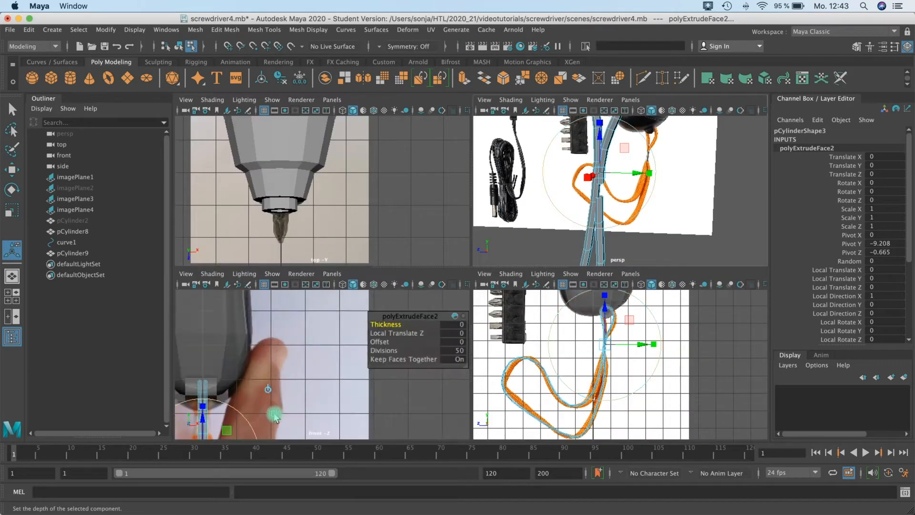
scroll(273, 416, down, 5)
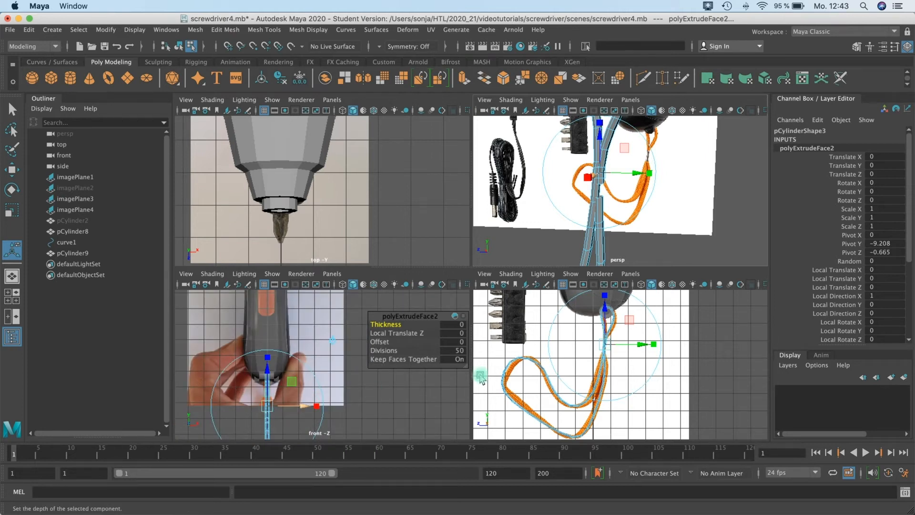
key(space)
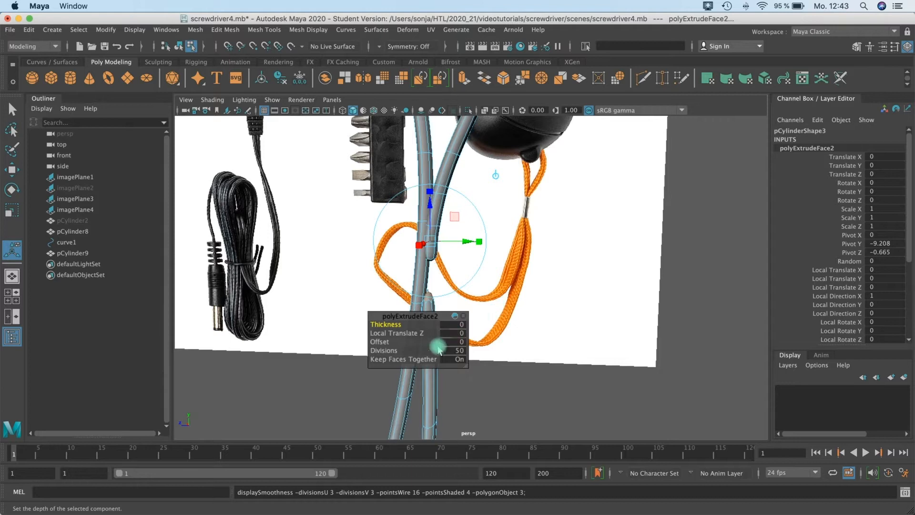
mouse_move(435, 356)
alt+mouse_down()
mouse_move(446, 381)
mouse_move(410, 374)
mouse_move(415, 382)
mouse_move(445, 357)
alt+mouse_up()
alt+middle_drag(468, 289, 495, 268)
alt+drag(495, 268, 536, 204)
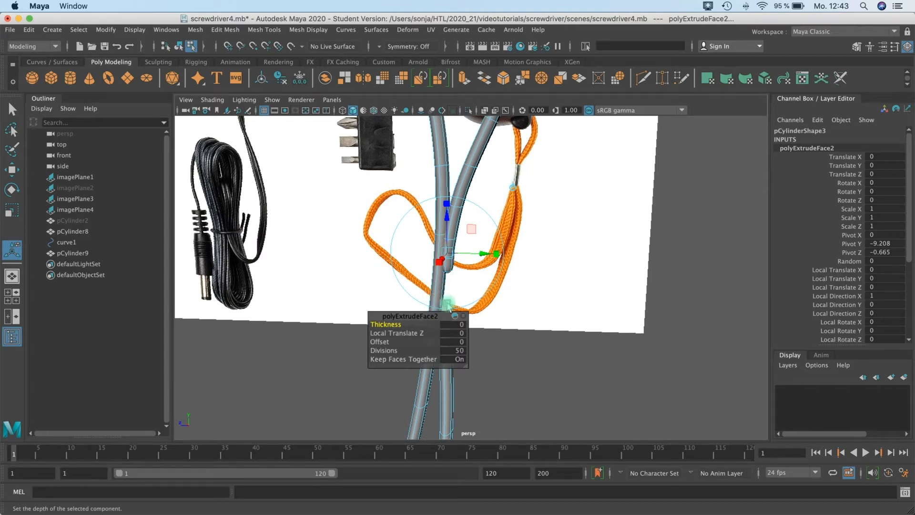
Delete the cap faces at the gap between the strap's two ends and return to the unsmoothed display
key(space)
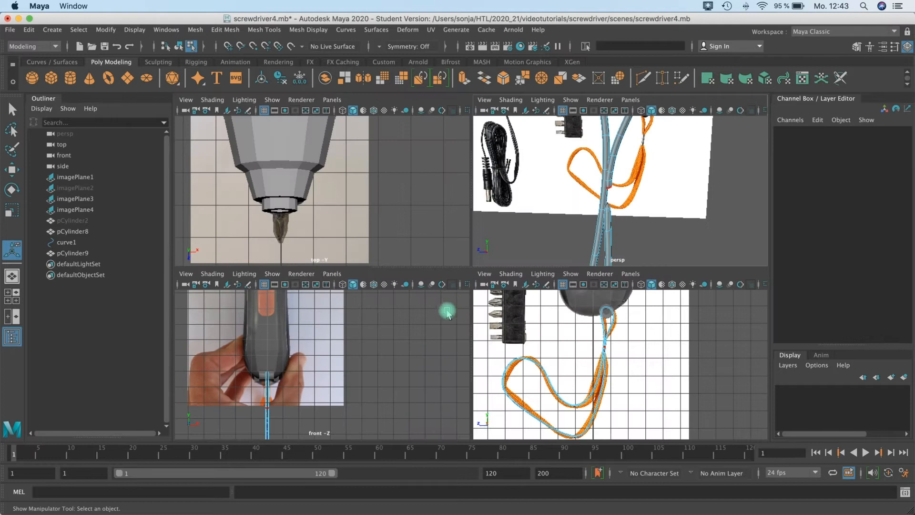
key(space)
scroll(428, 257, up, 5)
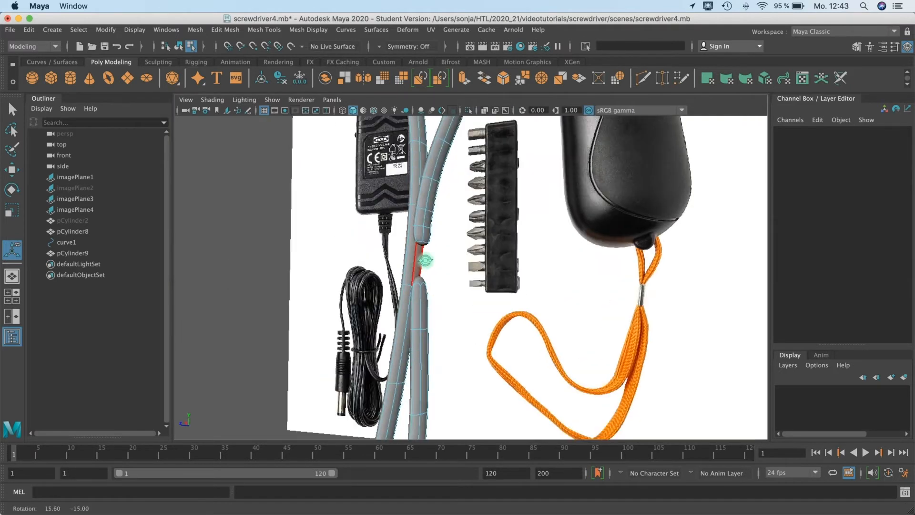
scroll(432, 256, down, 3)
scroll(430, 239, up, 3)
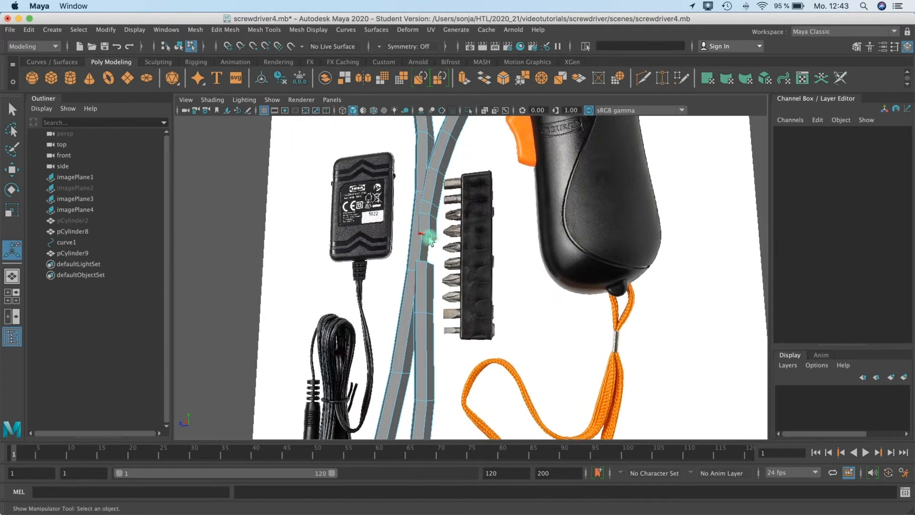
alt+drag(428, 296, 437, 214)
click(483, 257)
Select the open border edges on both sides of the strap's gap and bridge them
right_drag(440, 234, 434, 210)
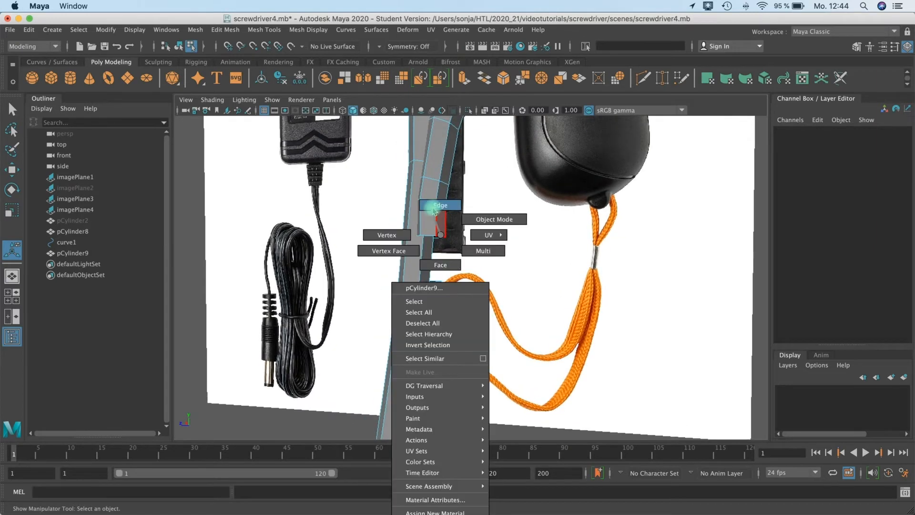
double_click(426, 235)
shift+double_click(427, 285)
click(482, 86)
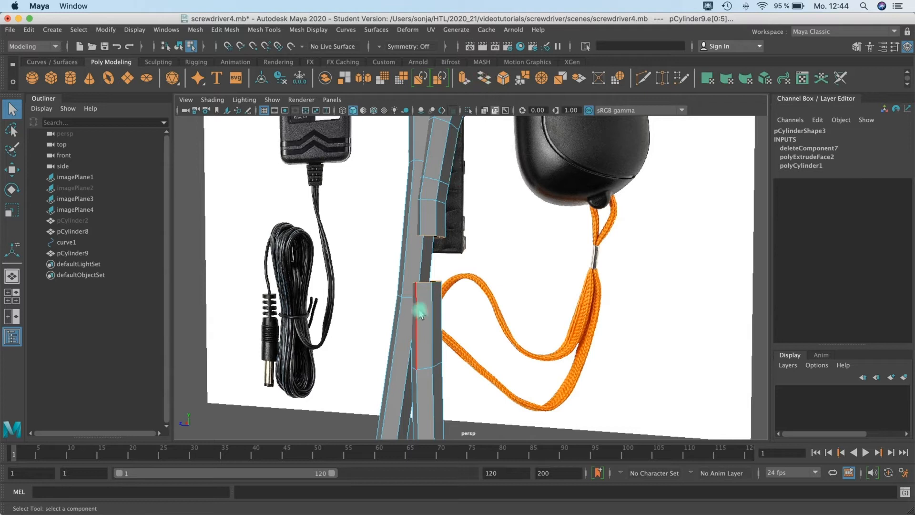
Select the vertices around the bridged section and shift them slightly along Z to even out the strap
alt+drag(419, 310, 455, 251)
right_drag(455, 251, 409, 249)
drag(449, 238, 476, 256)
key(w)
drag(417, 248, 414, 247)
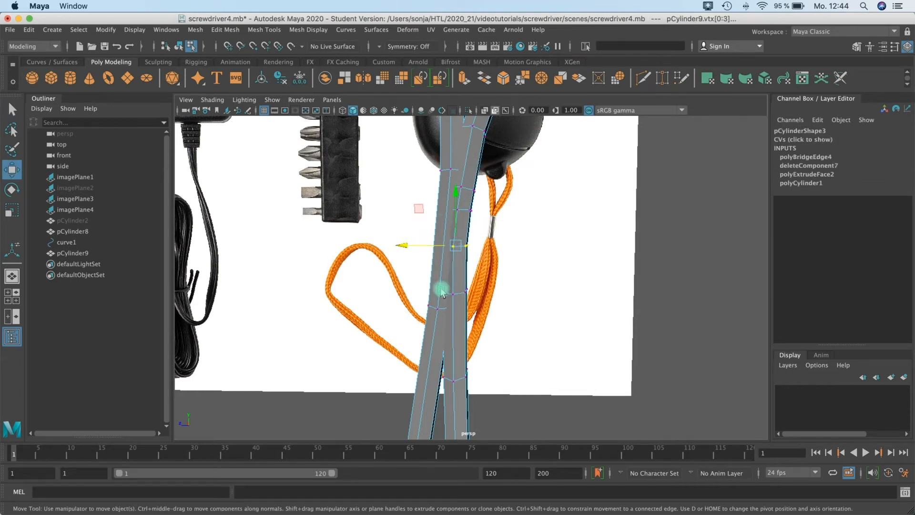
alt+drag(446, 298, 469, 246)
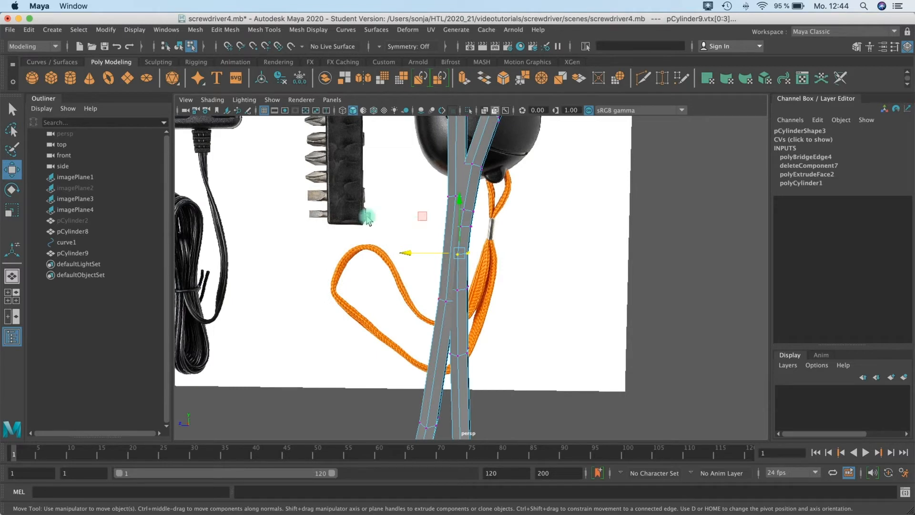
Create a polygon cube and move it down beside the strap to Translate Y -9.576
click(50, 79)
scroll(469, 299, down, 5)
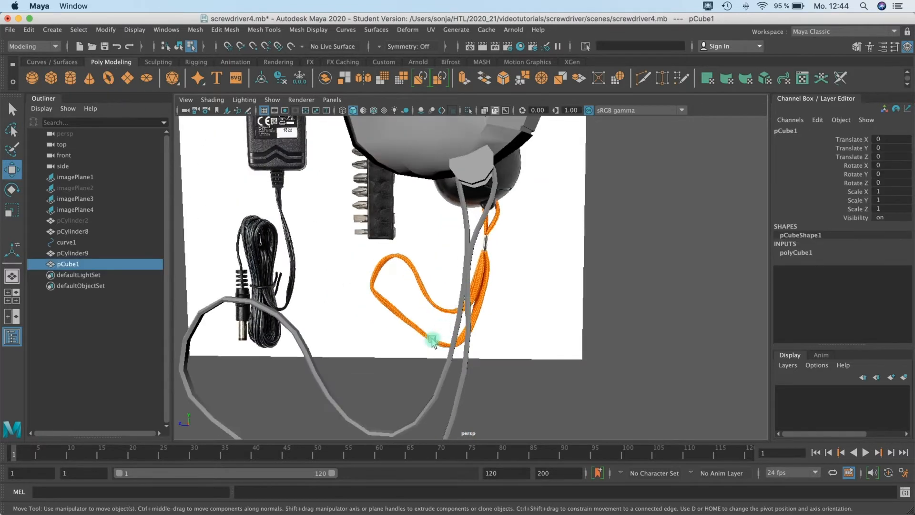
scroll(432, 340, down, 5)
alt+drag(471, 163, 427, 373)
alt+middle_drag(415, 367, 486, 200)
scroll(436, 310, up, 8)
scroll(369, 324, up, 4)
alt+middle_drag(358, 289, 470, 213)
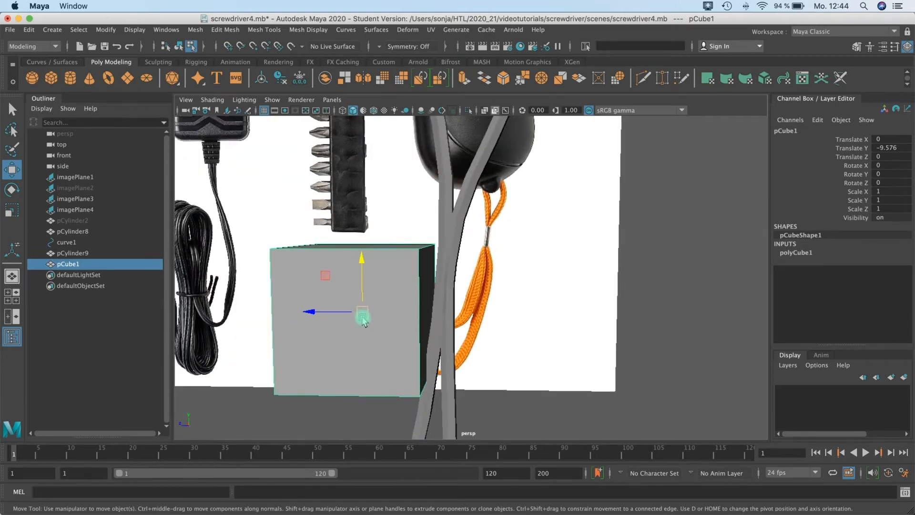
Scale the cube down to 0.308 in X and Y and flatten it to 0.071 in Z
key(r)
mouse_move(362, 316)
mouse_down()
mouse_move(231, 338)
mouse_move(287, 315)
mouse_move(364, 305)
mouse_up()
key(space)
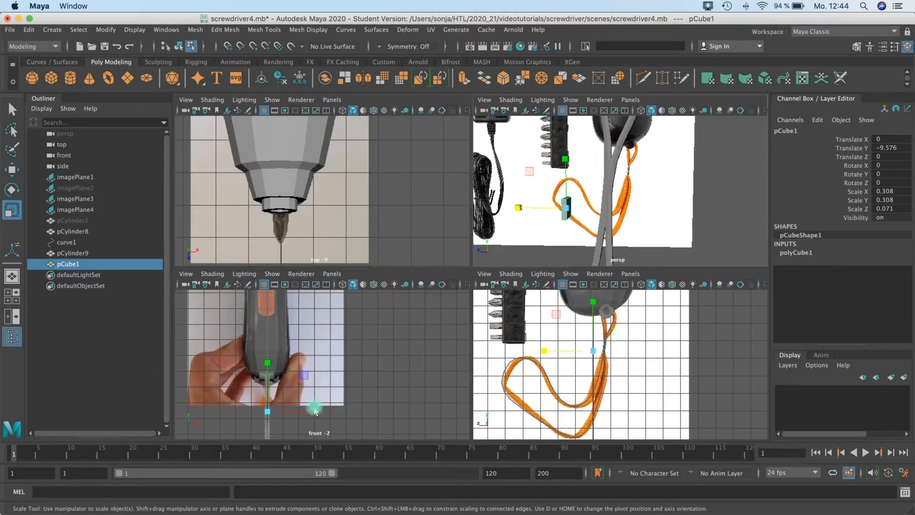
Place the cube over the strap's metal clamp at Y -9.307, Z -0.671 and enlarge it to 0.734, 0.734, 0.17
key(space)
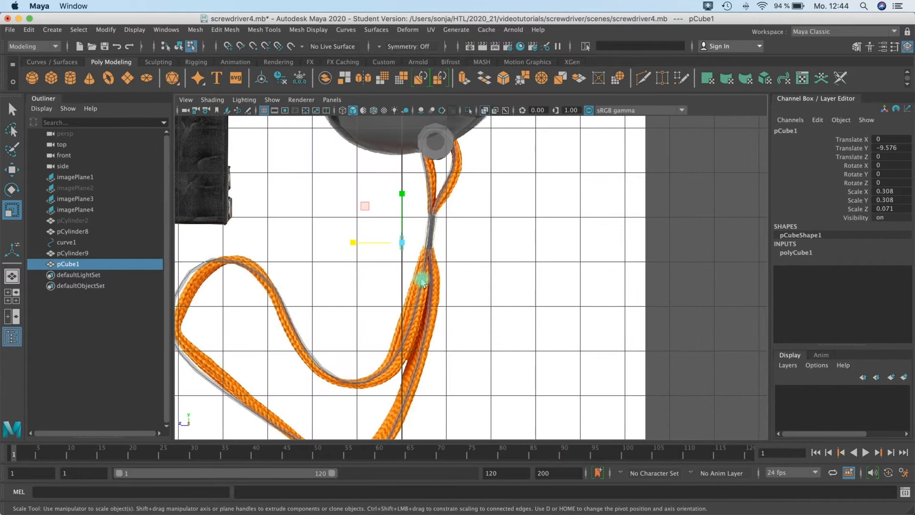
key(w)
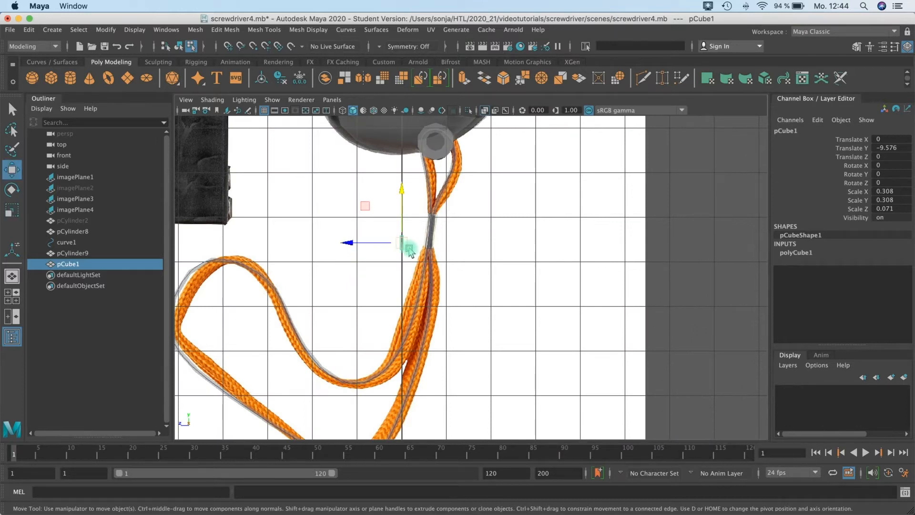
drag(403, 243, 443, 231)
key(r)
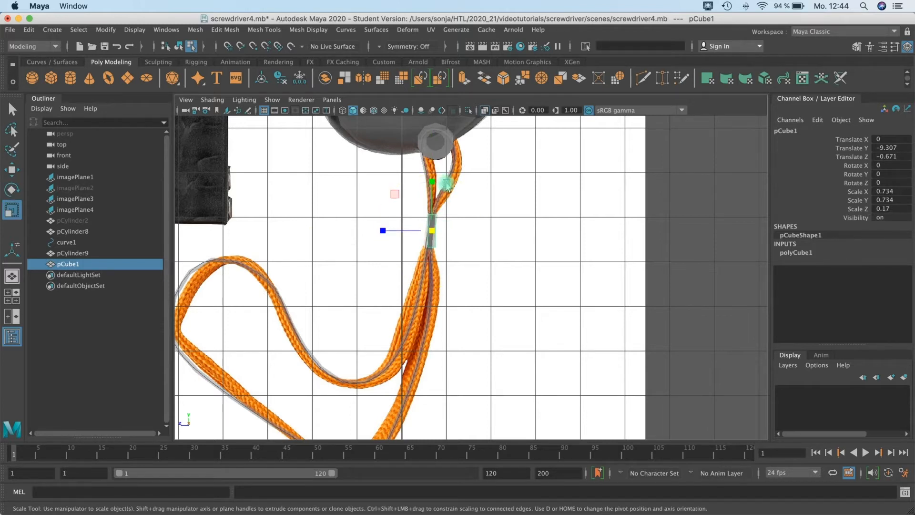
key(w)
key(r)
Rotate the cube to -7.887 degrees in X so it follows the slant of the metal clamp
key(e)
drag(454, 191, 462, 196)
key(w)
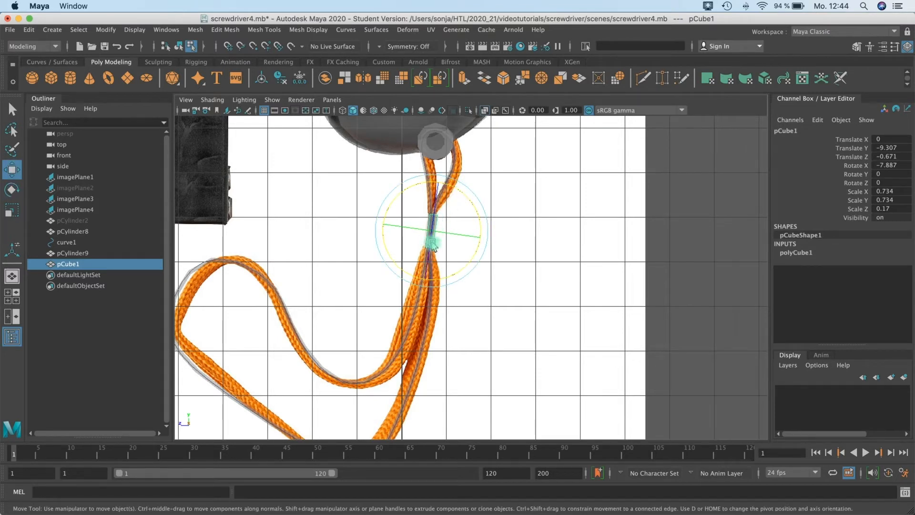
drag(398, 232, 398, 232)
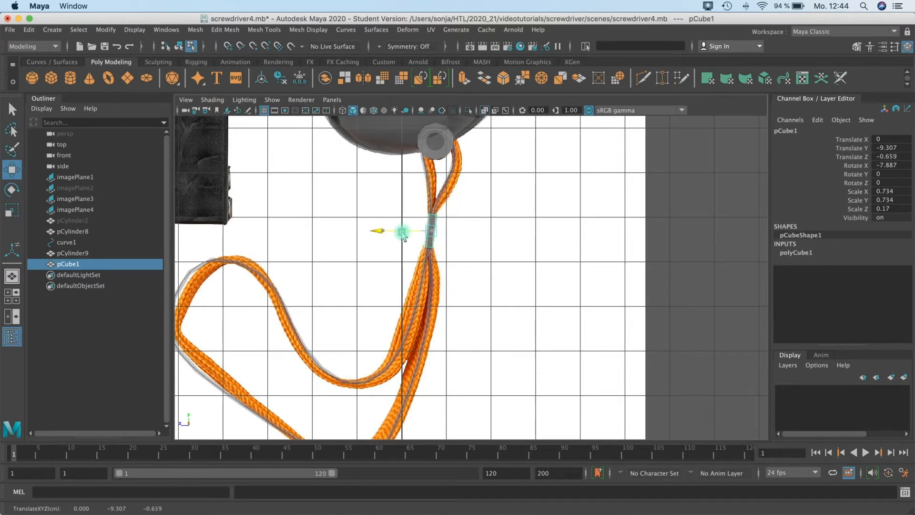
Narrow the clamp cube to a Scale X of 0.403 so it fits closer around the strap
key(space)
key(space)
alt+drag(557, 287, 460, 304)
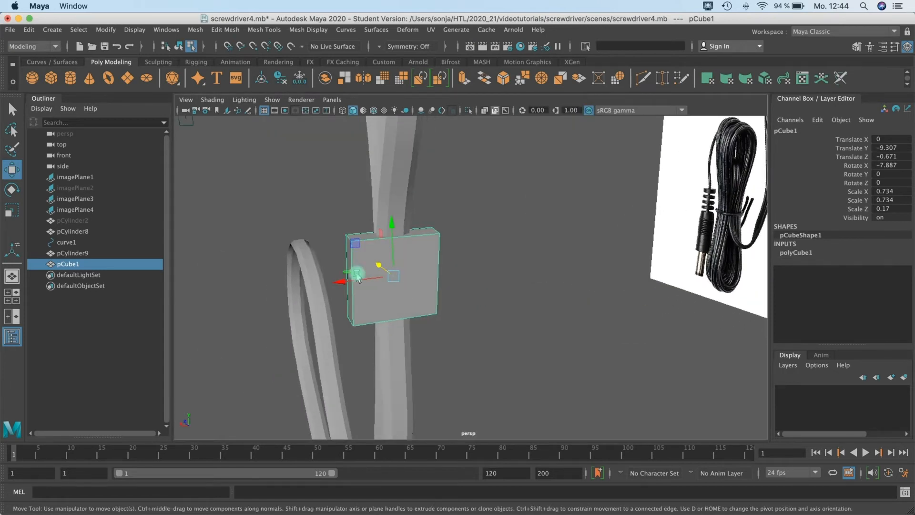
key(r)
drag(356, 276, 366, 278)
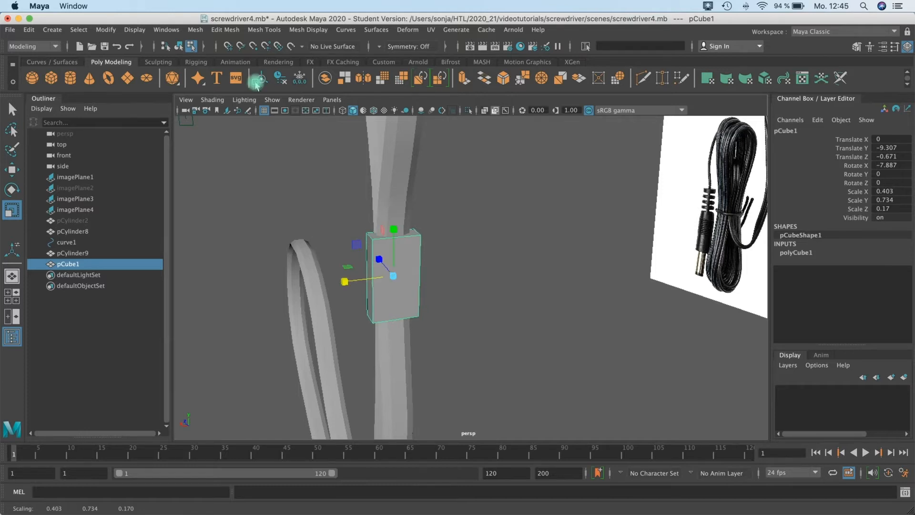
Delete the top and bottom faces of the clamp cube so that it is open at both ends
click(260, 31)
click(261, 31)
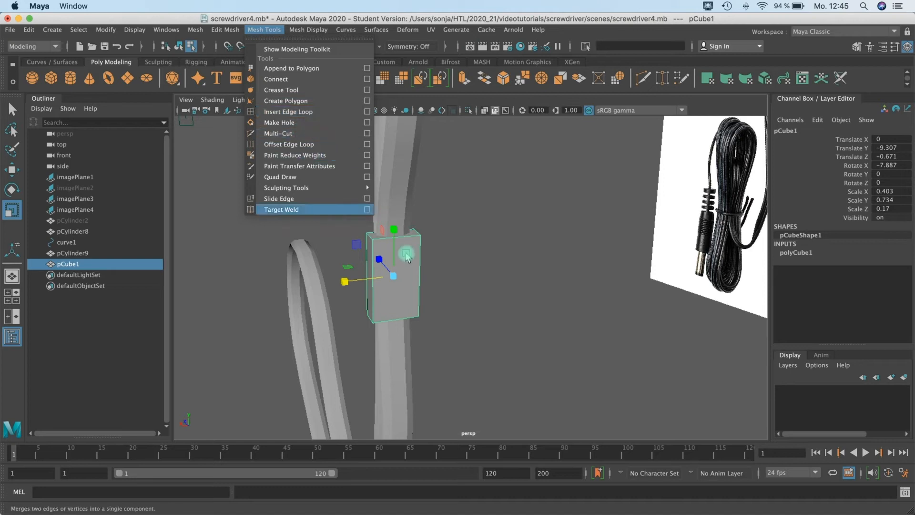
click(415, 238)
mouse_move(415, 238)
alt+mouse_down()
mouse_move(409, 265)
mouse_move(463, 260)
mouse_move(361, 239)
mouse_move(406, 239)
alt+mouse_up()
right_click(412, 237)
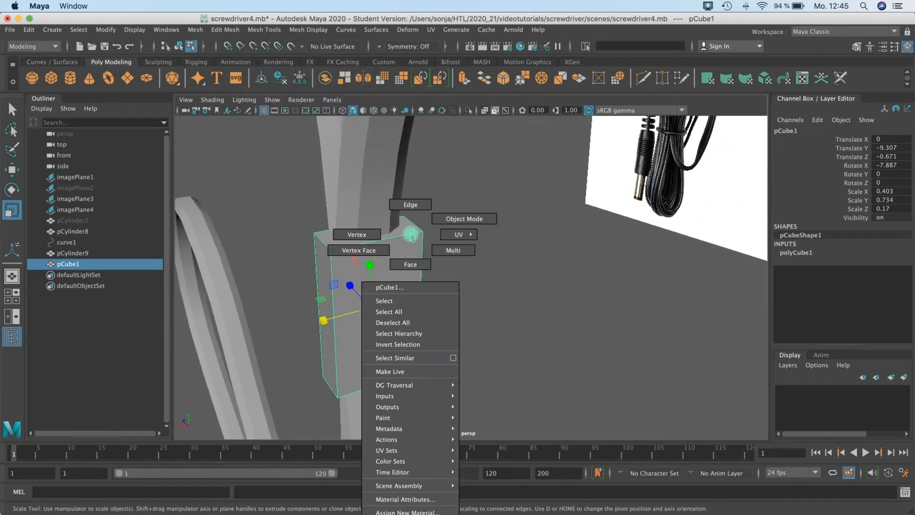
click(410, 264)
alt+drag(402, 233, 354, 252)
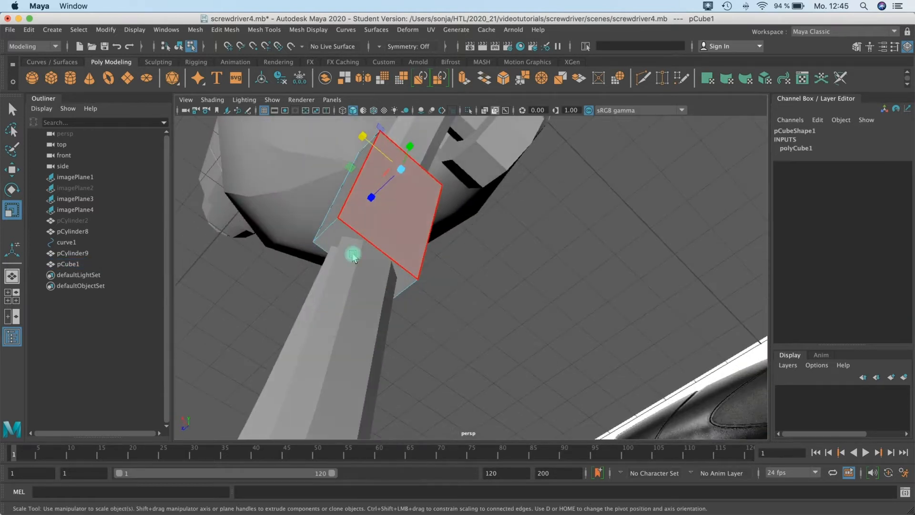
click(335, 243)
key(Delete)
Extrude all remaining faces of the clamp outward with a Local Translate Z of 0.029 to give it walls
click(396, 184)
alt+drag(396, 184, 368, 259)
right_drag(367, 259, 361, 281)
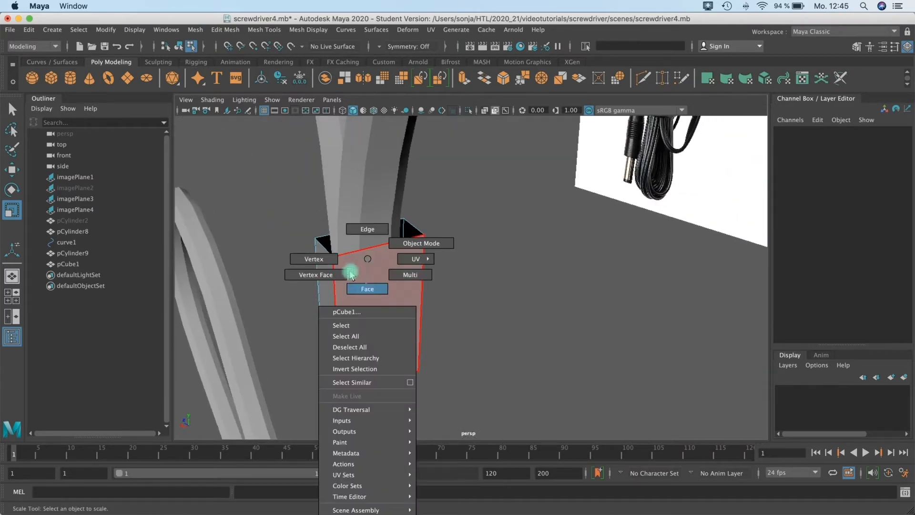
drag(257, 191, 509, 413)
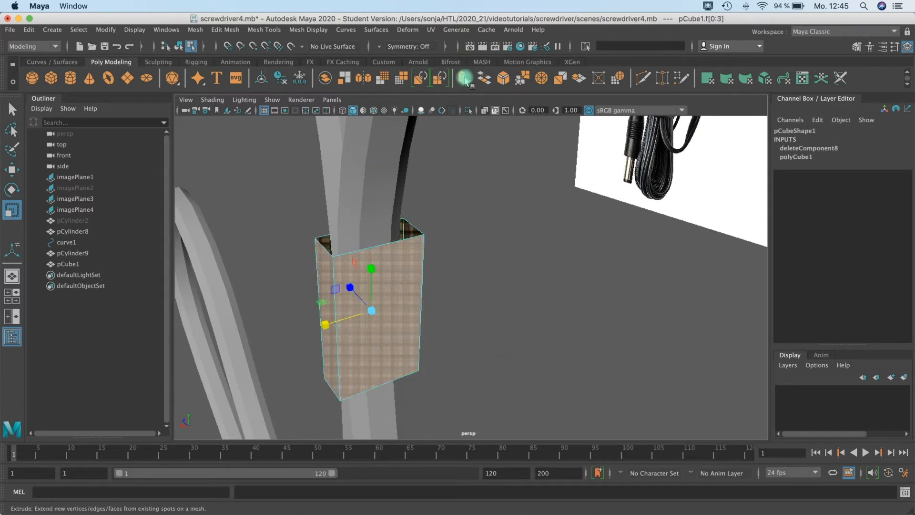
key(ctrl+e)
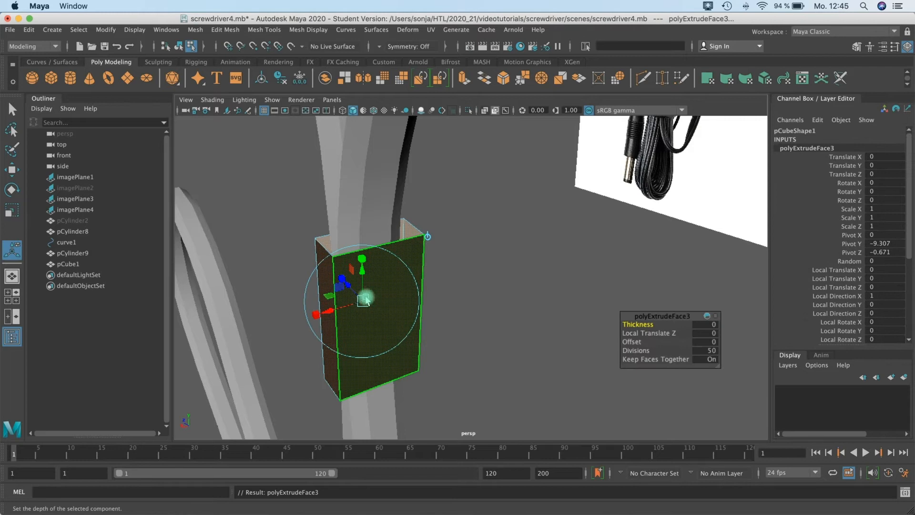
alt+drag(407, 326, 510, 248)
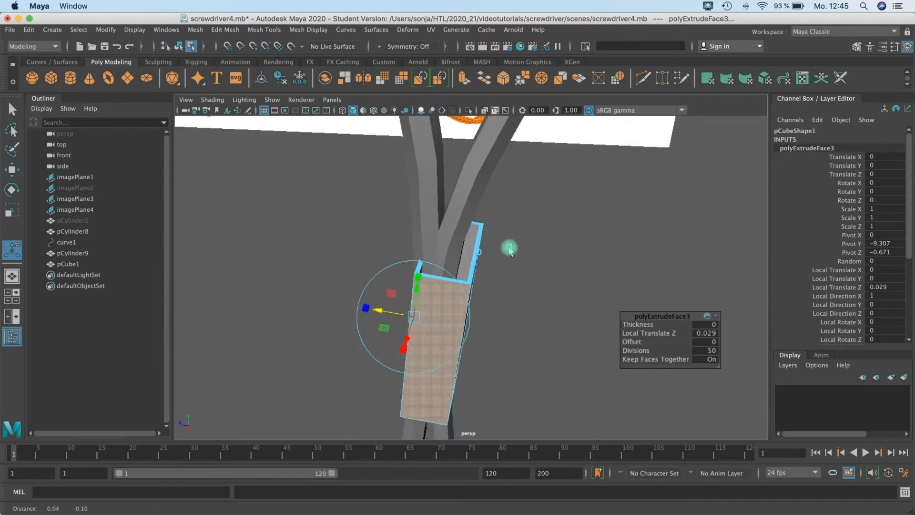
scroll(510, 248, up, 10)
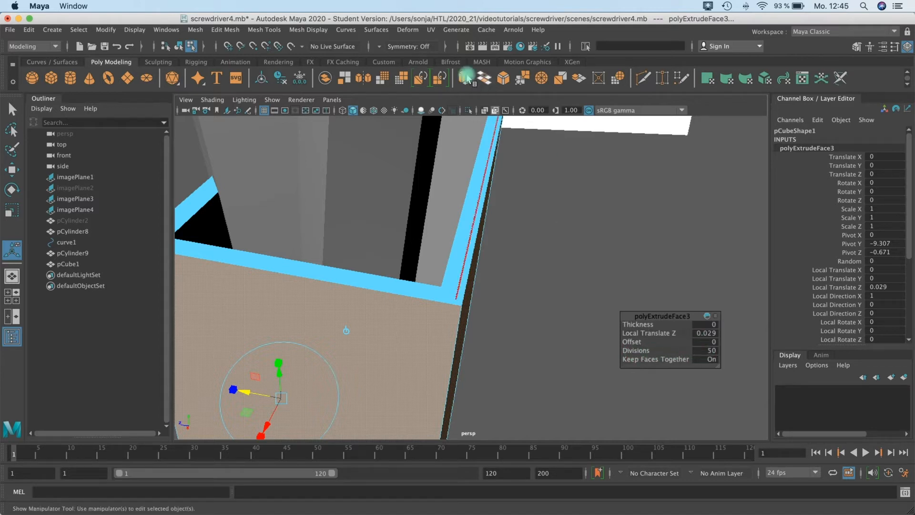
Set the divisions of the clamp's face extrusion to 1
click(708, 352)
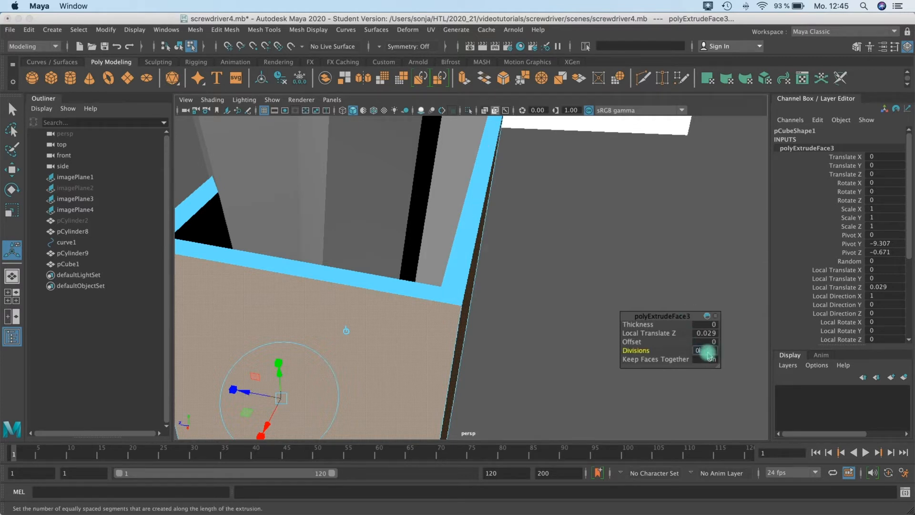
key(Return)
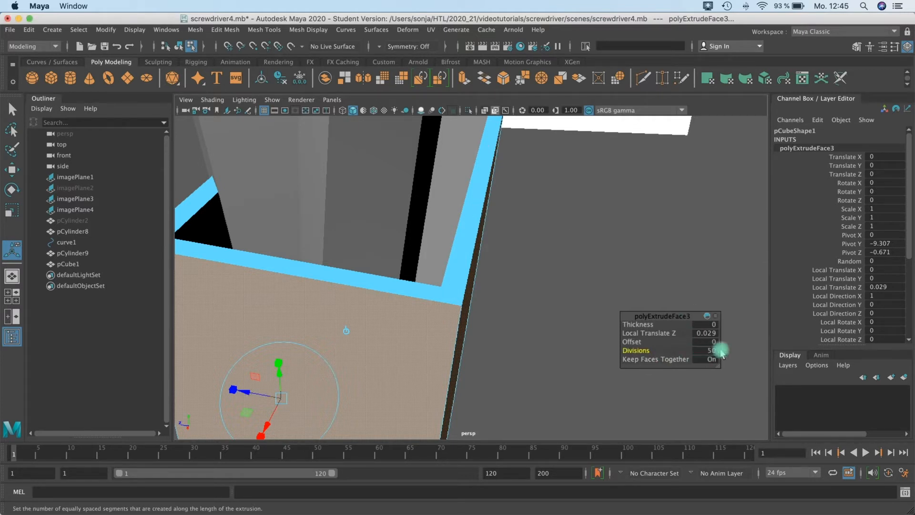
key(0)
click(710, 354)
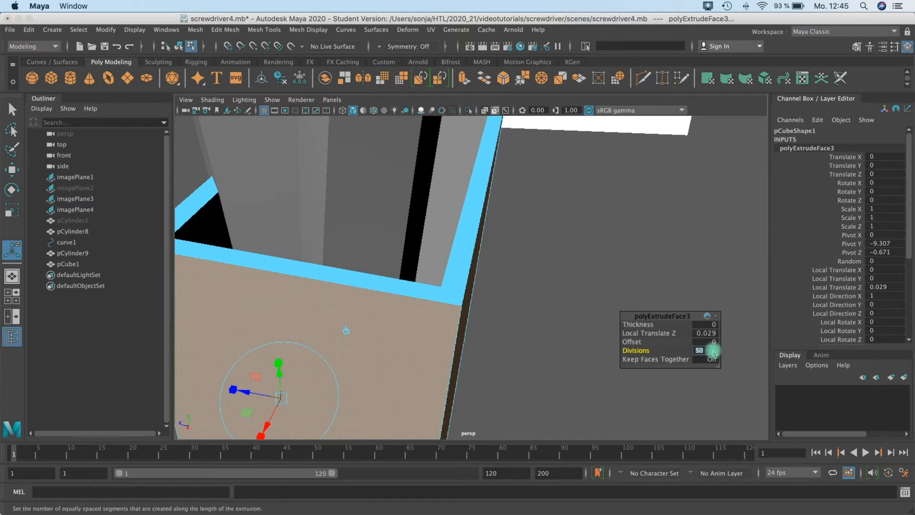
key(Return)
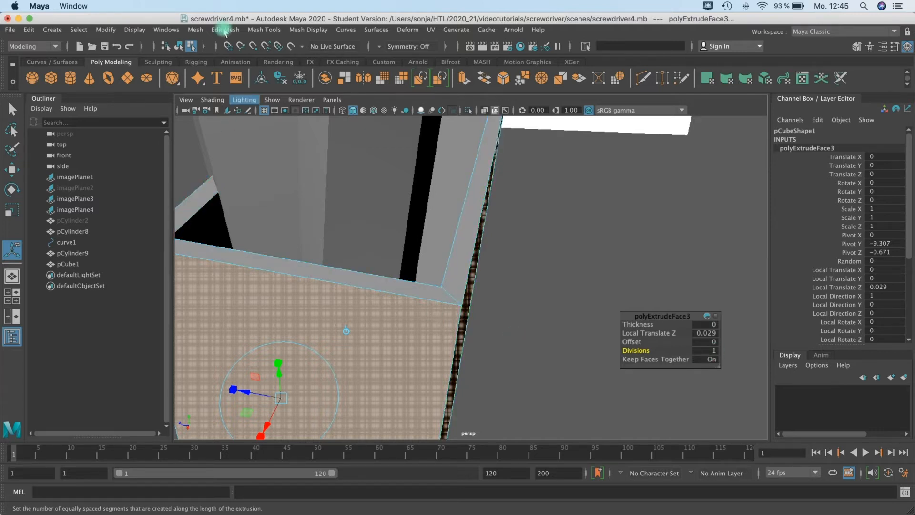
Deselect the clamp faces and set Divisions to 1 in the Extrude Face options
click(225, 30)
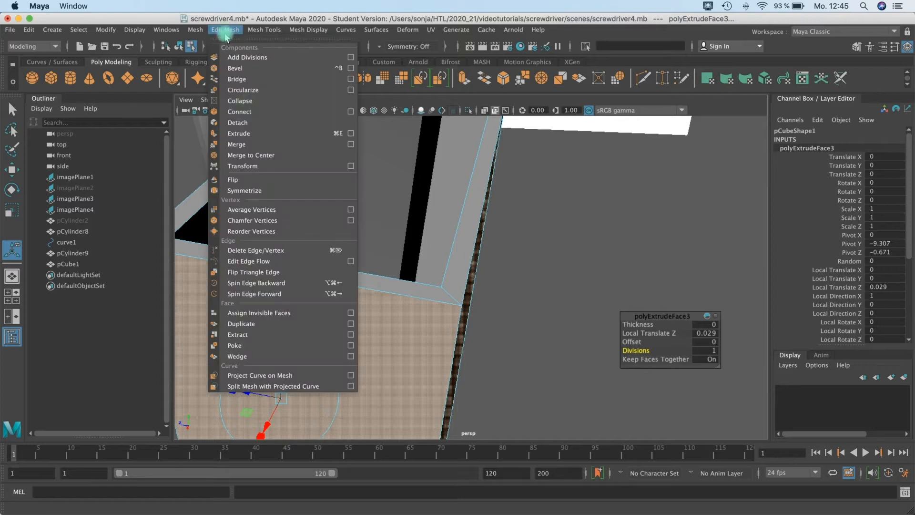
click(8, 108)
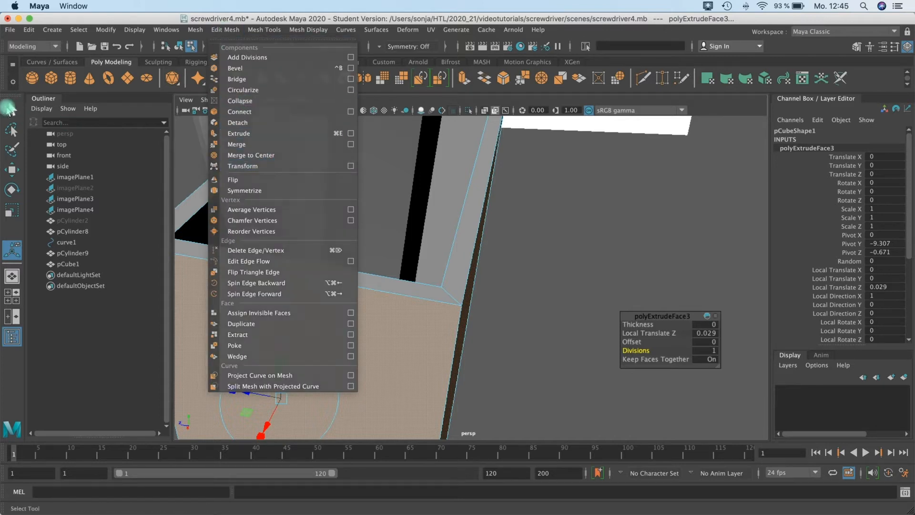
click(561, 180)
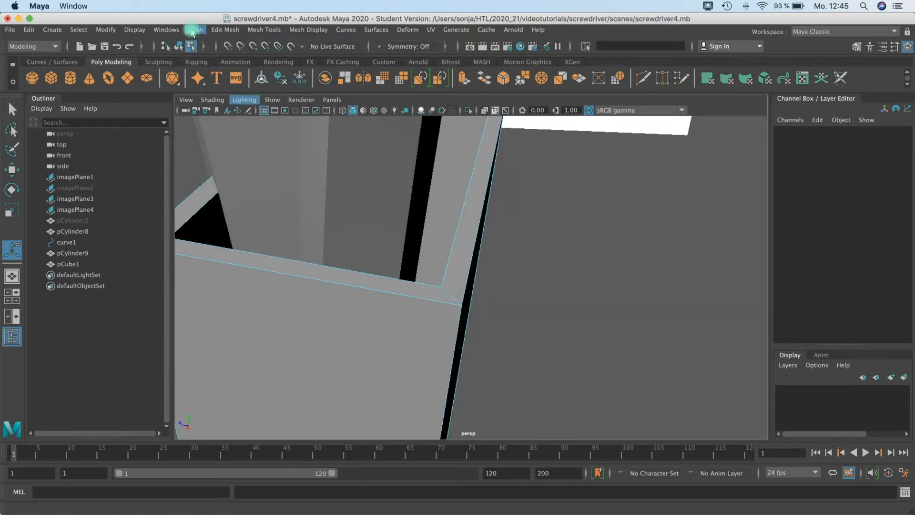
click(195, 29)
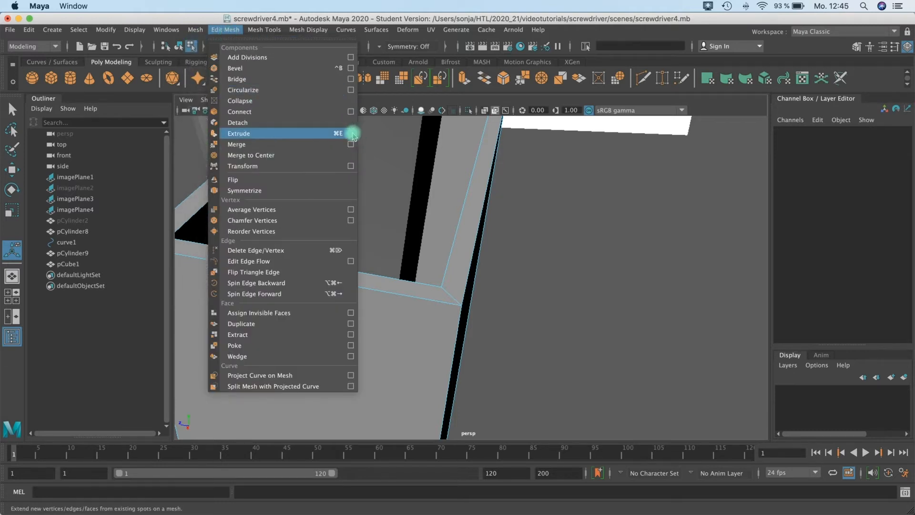
click(351, 134)
drag(639, 125, 581, 130)
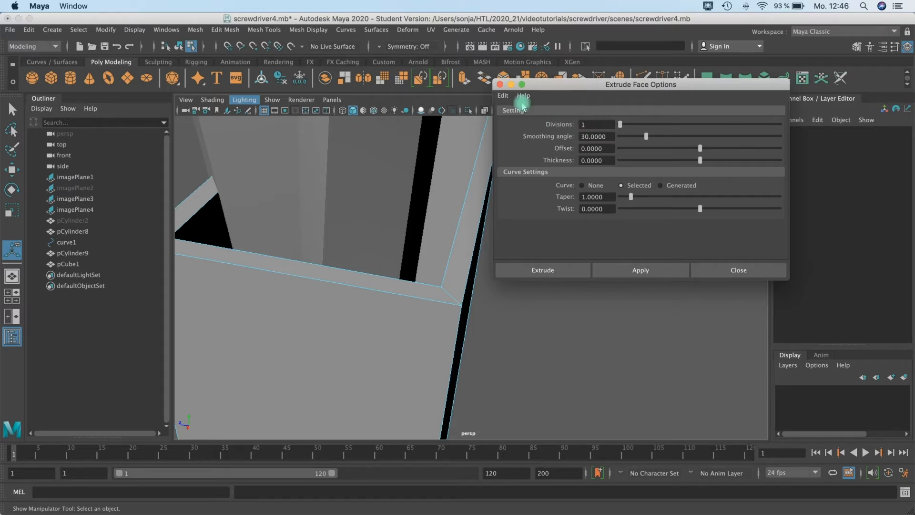
drag(543, 84, 524, 100)
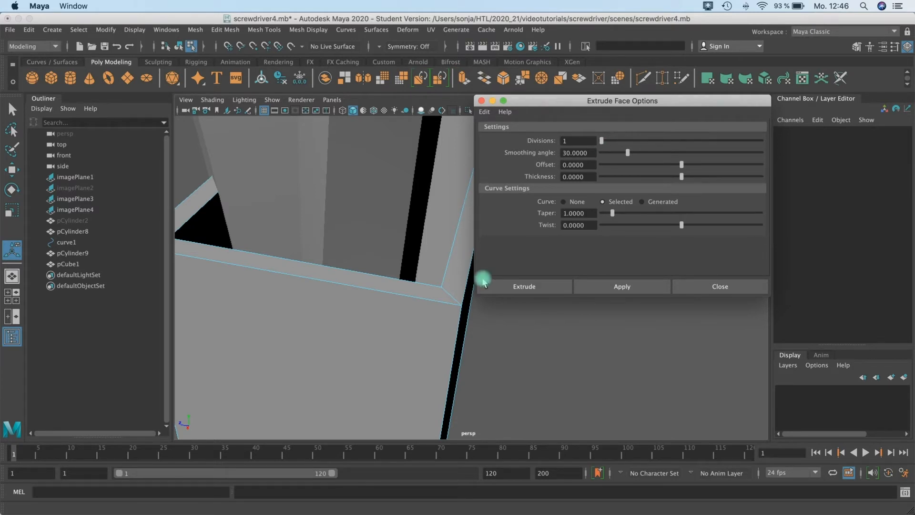
click(482, 101)
Compare the clamp's smooth preview with its unsmoothed shape from several angles
click(395, 312)
key(3)
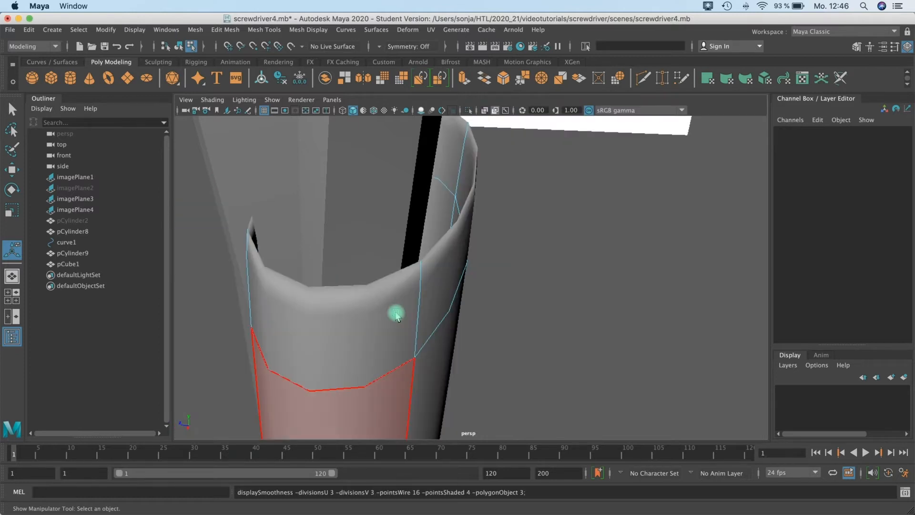
key(1)
key(3)
key(1)
scroll(469, 241, down, 10)
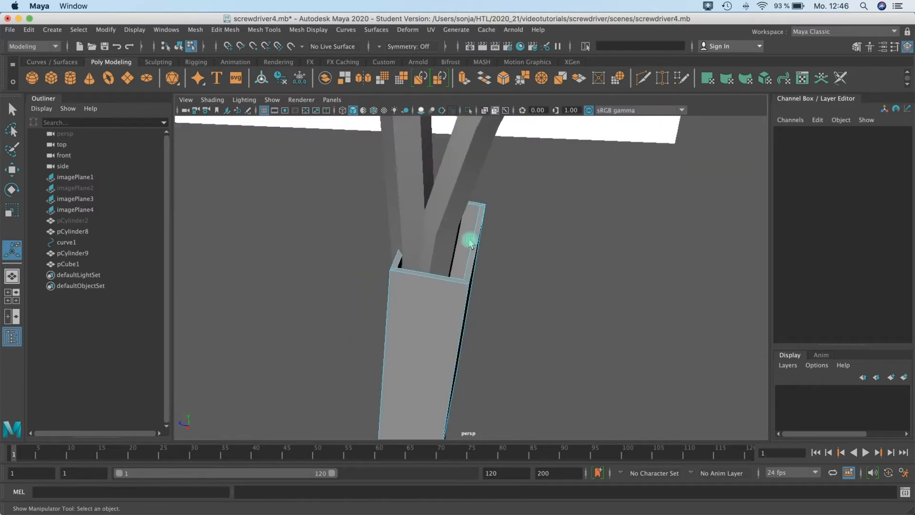
alt+drag(467, 290, 478, 210)
alt+drag(441, 266, 417, 272)
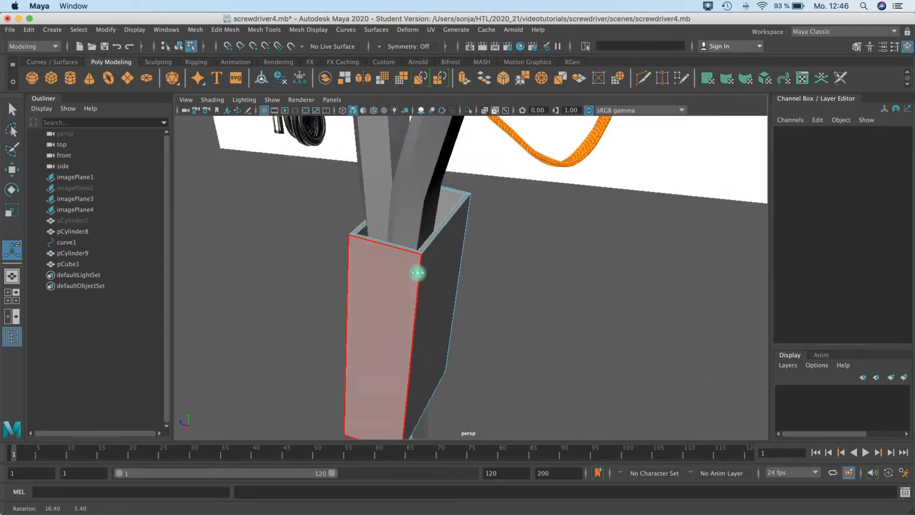
key(3)
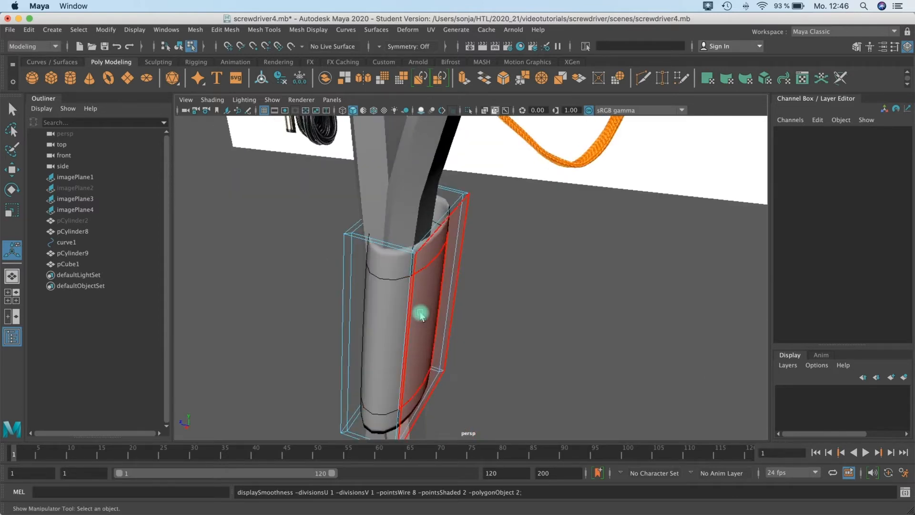
key(1)
Select the clamp's outer faces and scale them slightly outward in Z and X to thicken the walls
right_drag(421, 259, 461, 243)
right_drag(425, 268, 399, 293)
key(q)
alt+drag(438, 307, 456, 271)
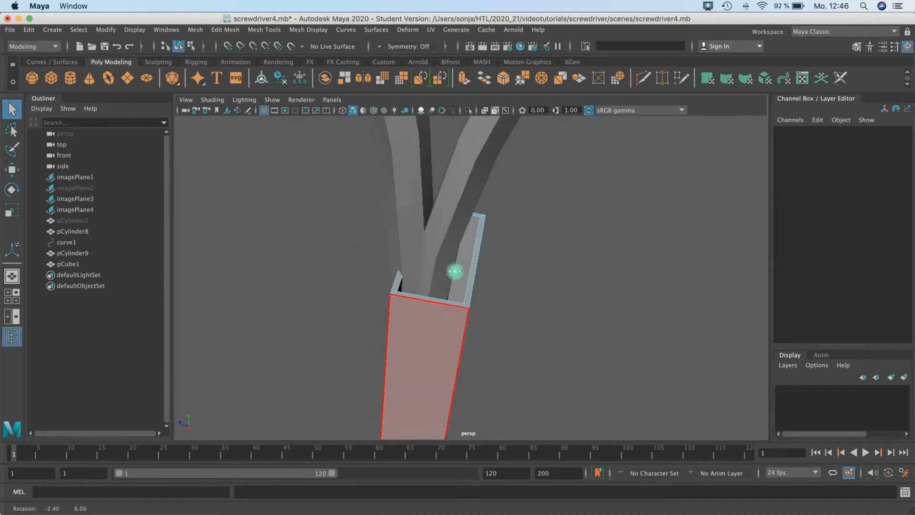
click(459, 261)
alt+drag(441, 346, 410, 322)
double_click(415, 322)
key(r)
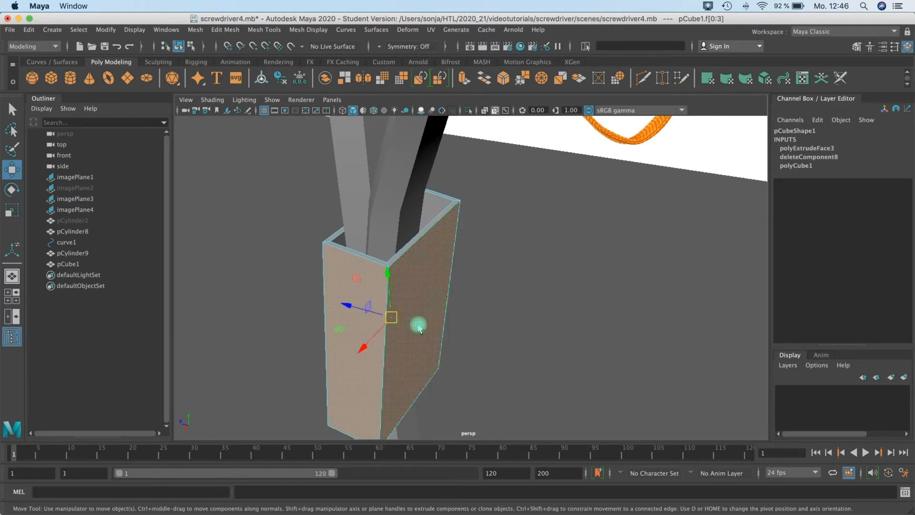
drag(349, 300, 344, 298)
drag(364, 349, 362, 351)
alt+drag(430, 342, 420, 339)
Insert vertical edge loops close to the clamp's corners to keep them crisp, and check the smooth preview
click(263, 32)
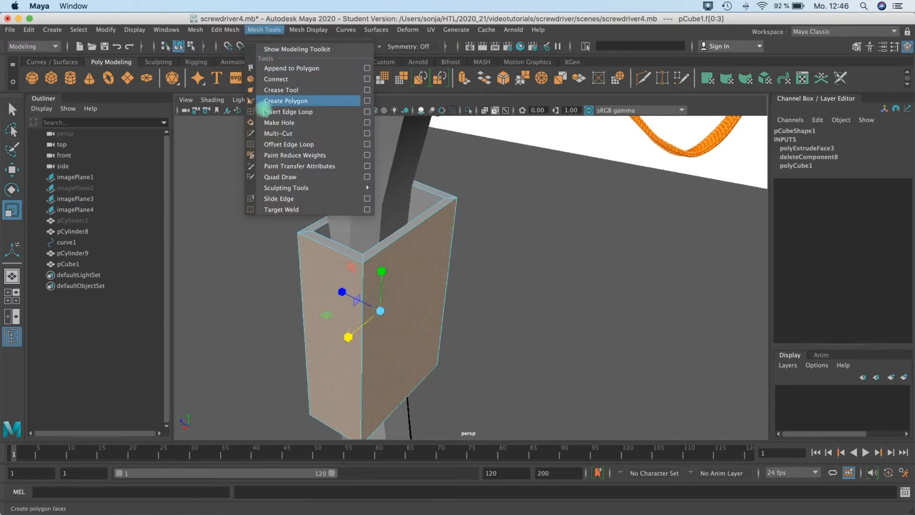
click(291, 112)
drag(373, 257, 378, 253)
drag(448, 209, 448, 209)
alt+drag(375, 233, 551, 210)
click(508, 270)
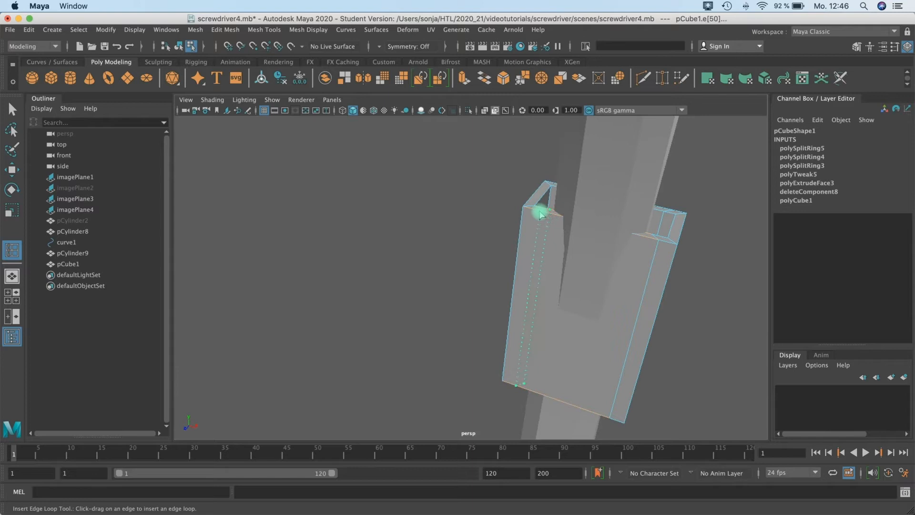
click(540, 214)
key(3)
key(1)
Insert supporting edge loops close to the clamp's top and bottom rims and turn on its smooth preview
alt+drag(658, 282, 534, 396)
click(572, 267)
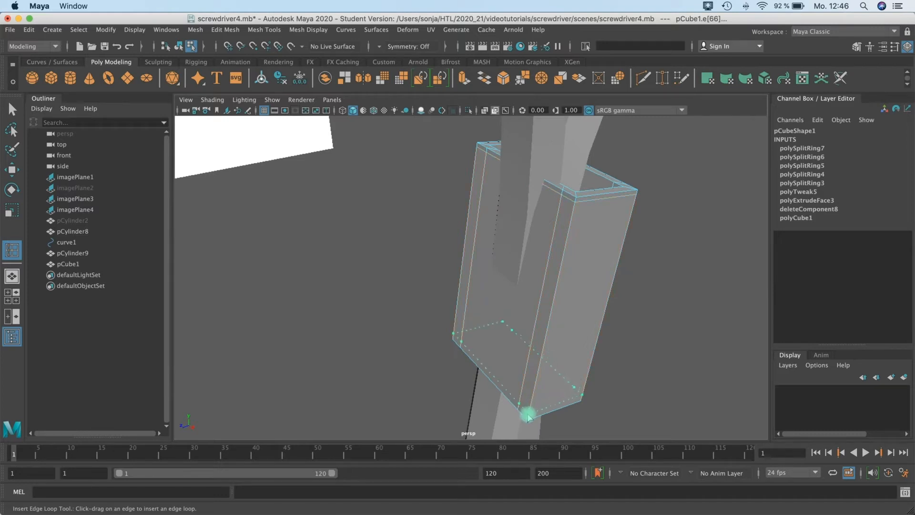
click(559, 347)
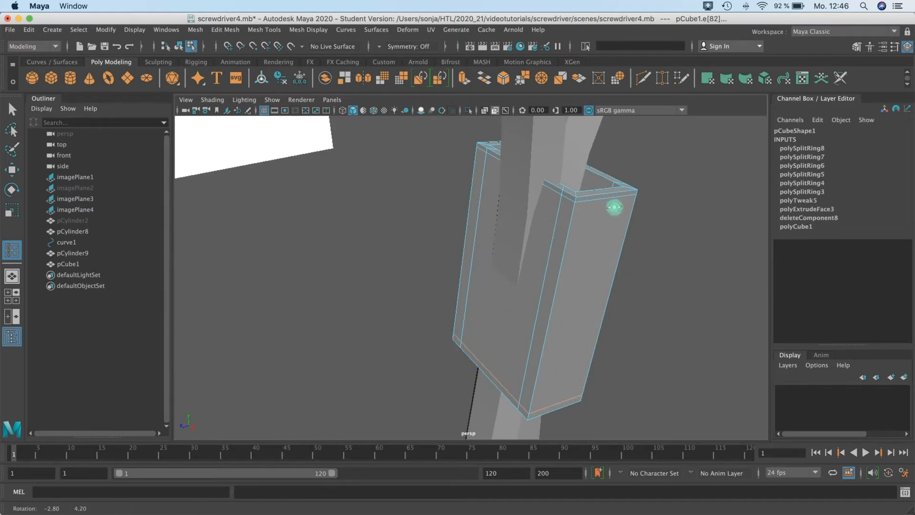
alt+drag(612, 205, 630, 228)
click(621, 264)
alt+drag(621, 263, 561, 302)
key(3)
click(13, 111)
Return the clamp to object mode and display the strap with smooth preview as well
right_drag(564, 260, 589, 208)
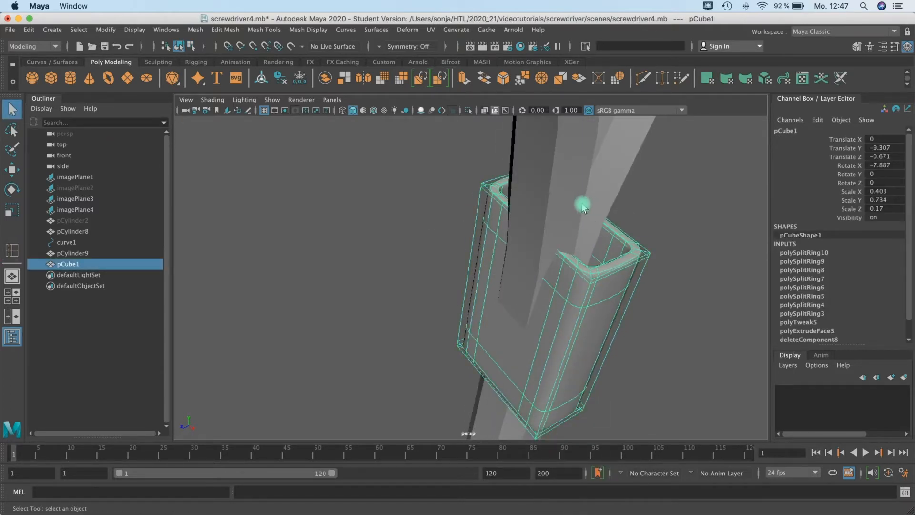
click(582, 220)
alt+drag(527, 279, 557, 316)
Move the clamp to Z -0.626 and scale it to 0.297 in X and 0.175 in Z to fit around the strap
click(557, 316)
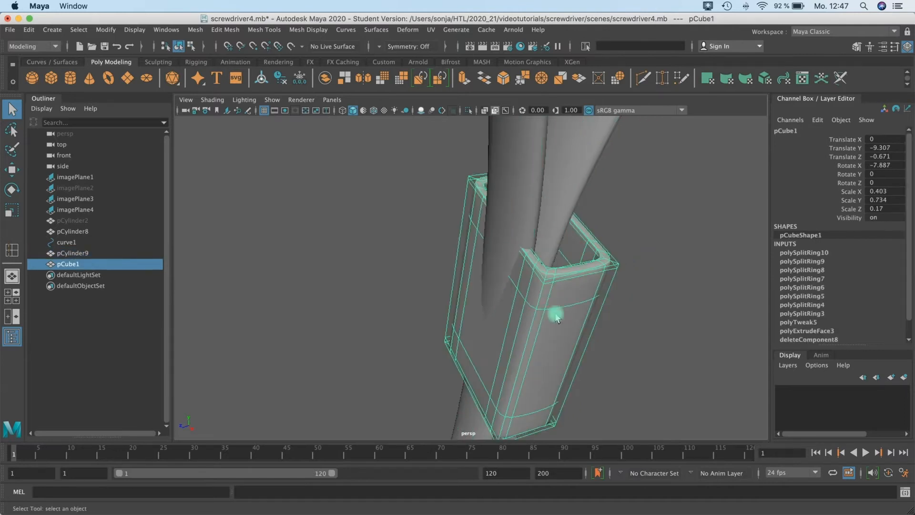
key(w)
key(e)
key(w)
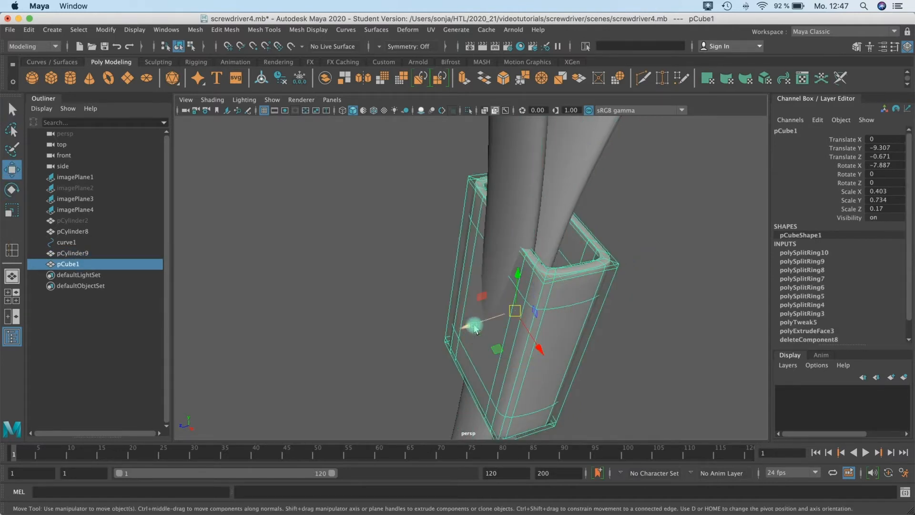
drag(464, 330, 455, 330)
alt+drag(526, 321, 629, 198)
key(r)
drag(623, 235, 424, 279)
alt+drag(506, 281, 461, 292)
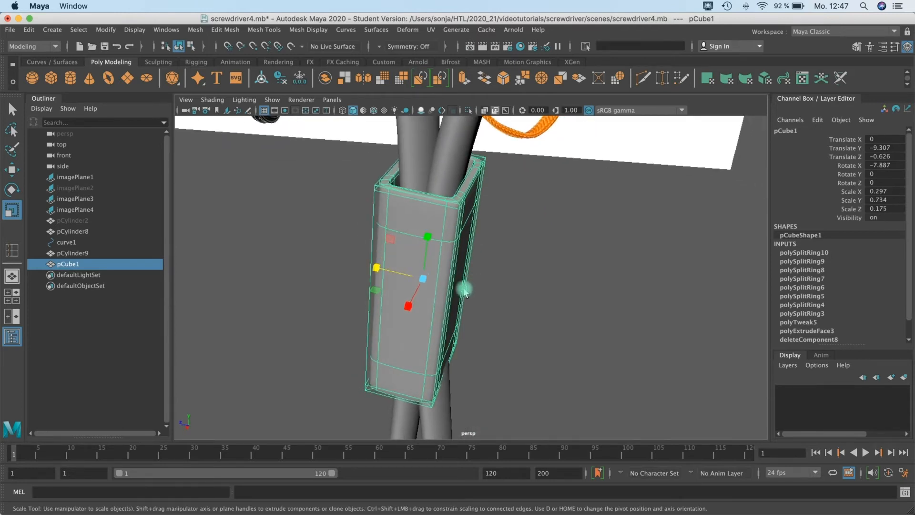
Rotate the clamp to -6.809 degrees in X and move it to Z -0.635 so both strap strands pass through it
key(w)
mouse_move(374, 272)
mouse_down()
mouse_move(381, 278)
mouse_move(375, 273)
mouse_up()
alt+drag(458, 254, 441, 244)
key(e)
drag(415, 273, 418, 285)
key(w)
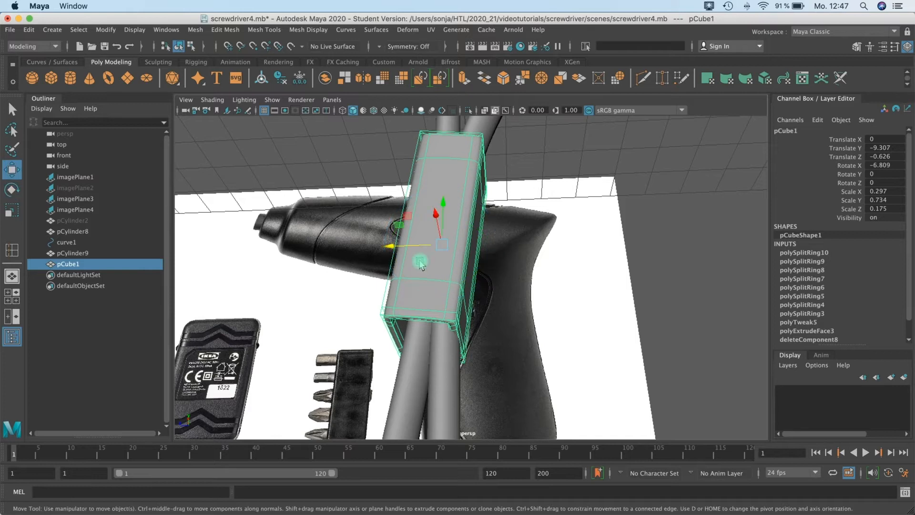
drag(390, 249, 395, 252)
alt+drag(502, 261, 497, 311)
scroll(498, 310, down, 10)
right_drag(480, 234, 502, 224)
scroll(496, 287, down, 10)
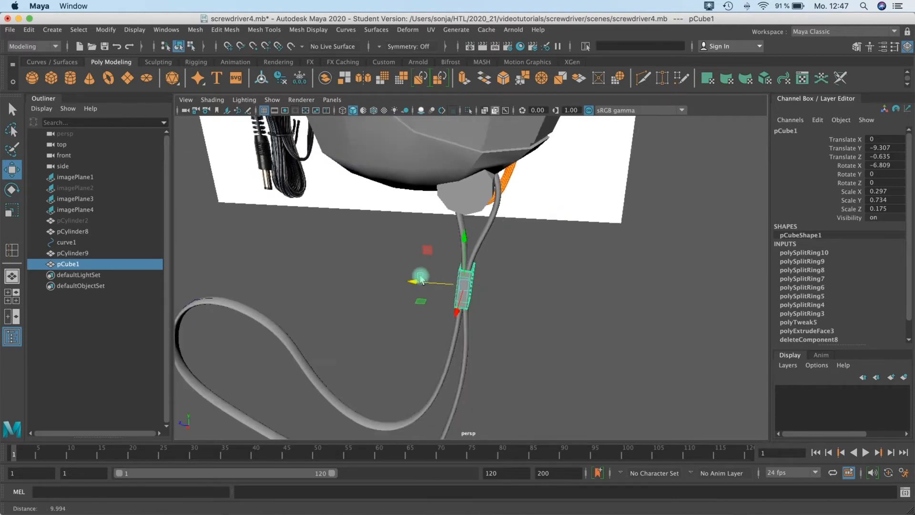
alt+drag(496, 287, 447, 351)
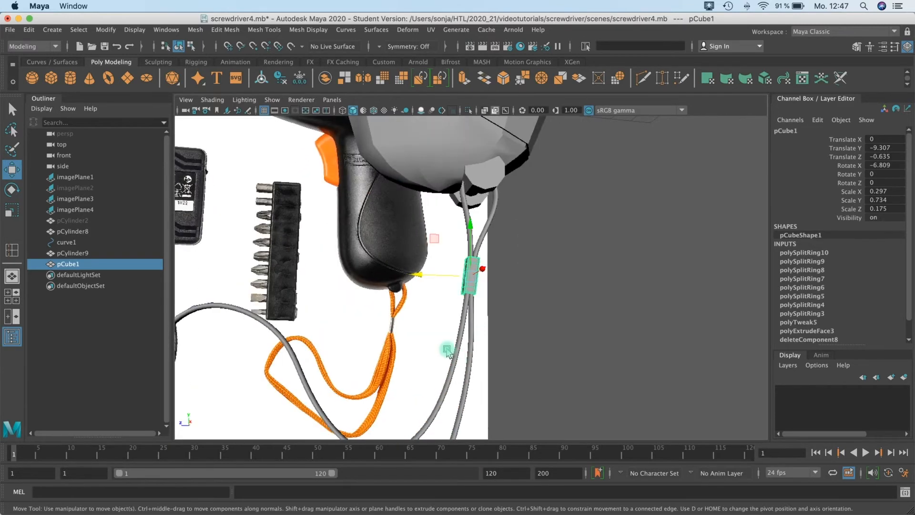
Select the wrist strap and widen it to a scale of 0.265 in X
click(391, 328)
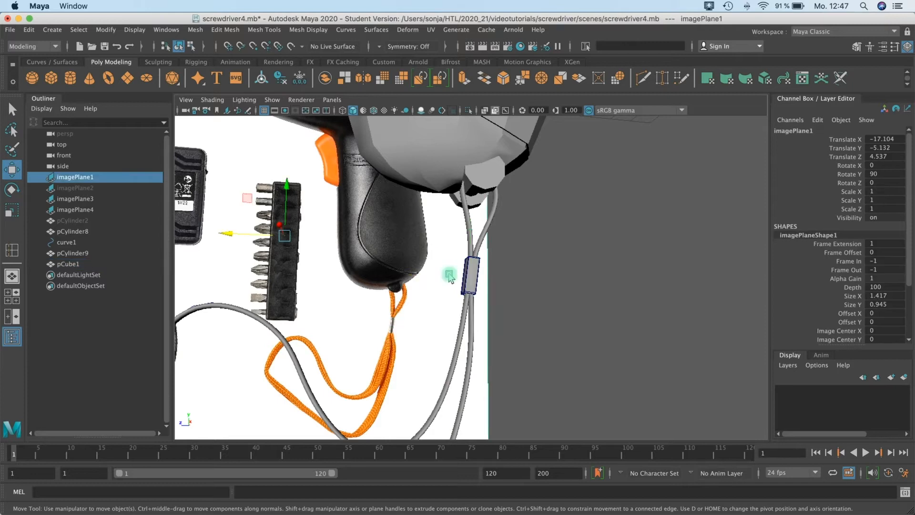
click(476, 270)
key(f)
alt+drag(599, 305, 495, 323)
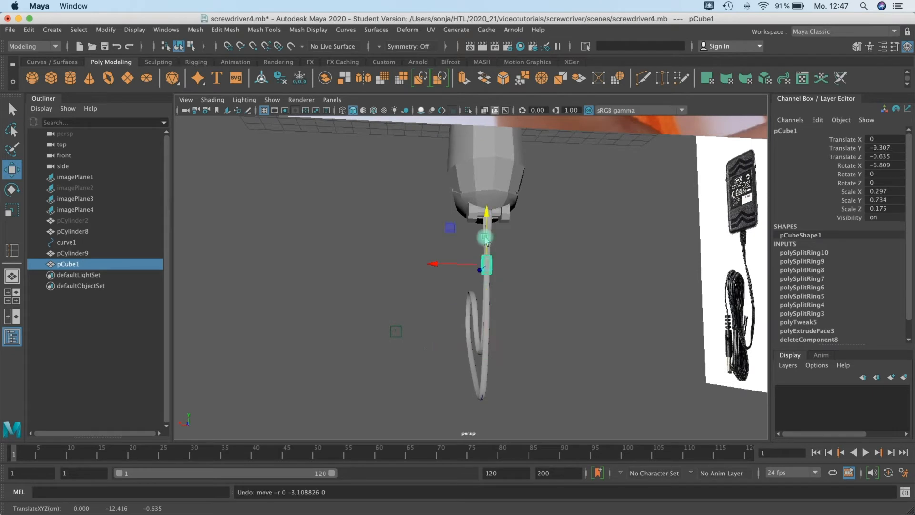
click(489, 242)
alt+drag(497, 268, 524, 254)
scroll(505, 258, up, 5)
alt+middle_drag(491, 263, 467, 317)
scroll(500, 239, up, 4)
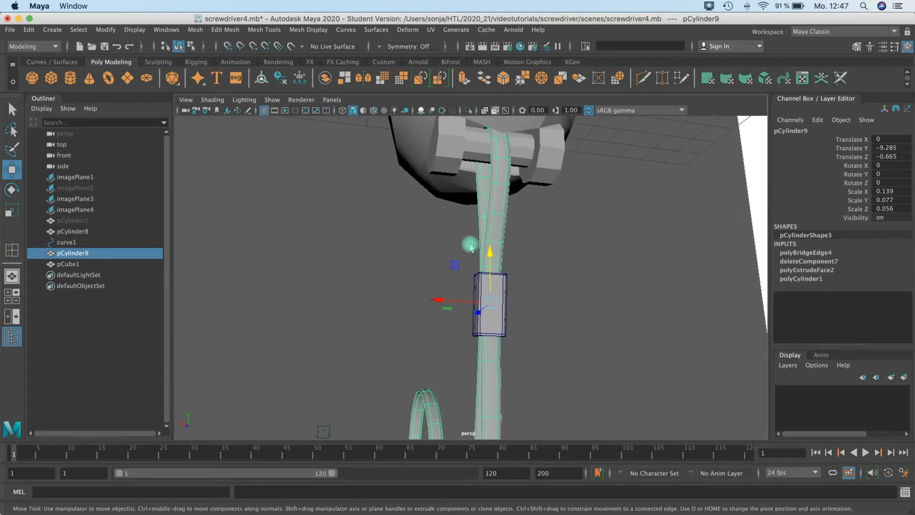
key(r)
drag(444, 303, 395, 313)
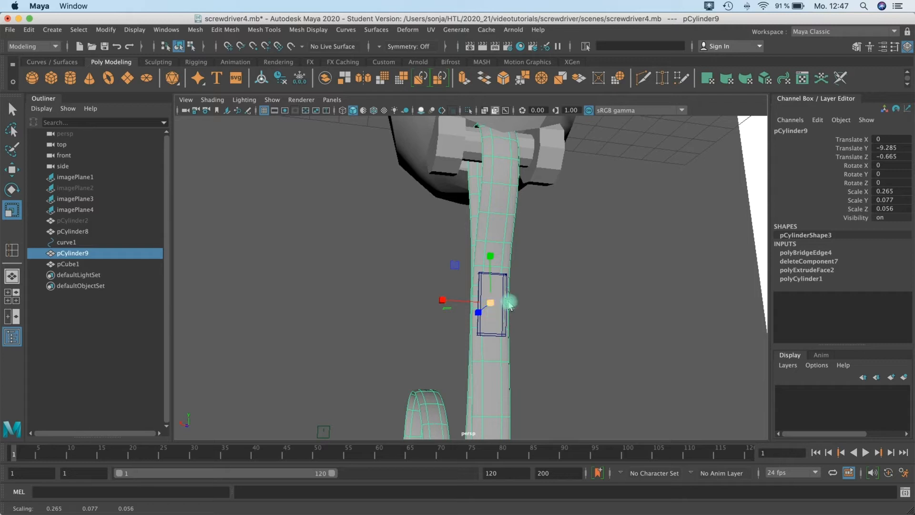
Scale the clamp wider in X to match the widened strap
click(547, 278)
click(498, 245)
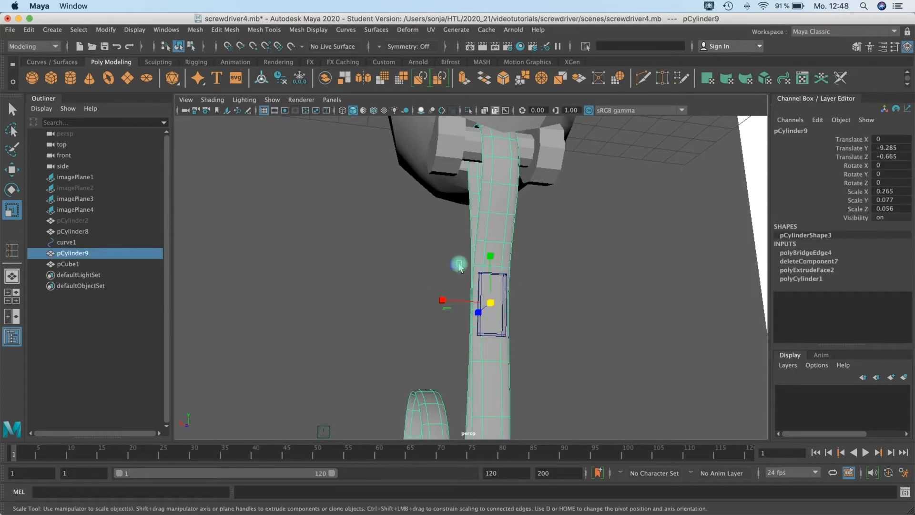
click(586, 296)
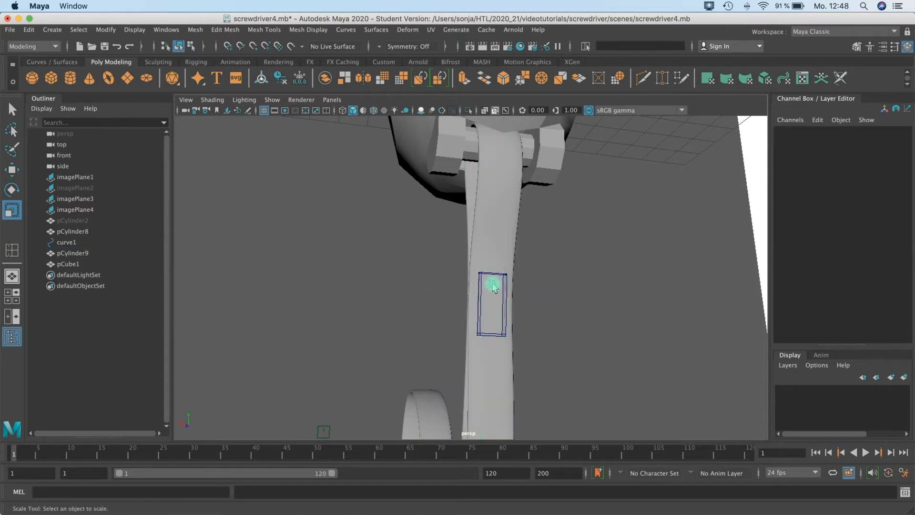
click(492, 294)
drag(436, 307, 409, 317)
Spread the two lengthwise edge loops on the strap's outer face apart by scaling them in X
alt+drag(525, 329, 311, 349)
alt+drag(213, 344, 284, 330)
click(248, 281)
alt+right_drag(284, 330, 433, 230)
right_click(433, 259)
click(430, 261)
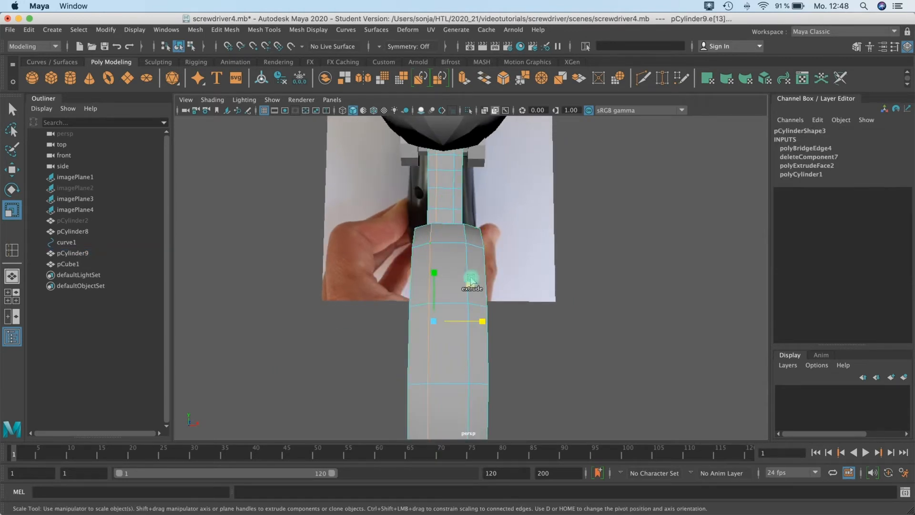
shift+click(465, 342)
drag(487, 329, 500, 323)
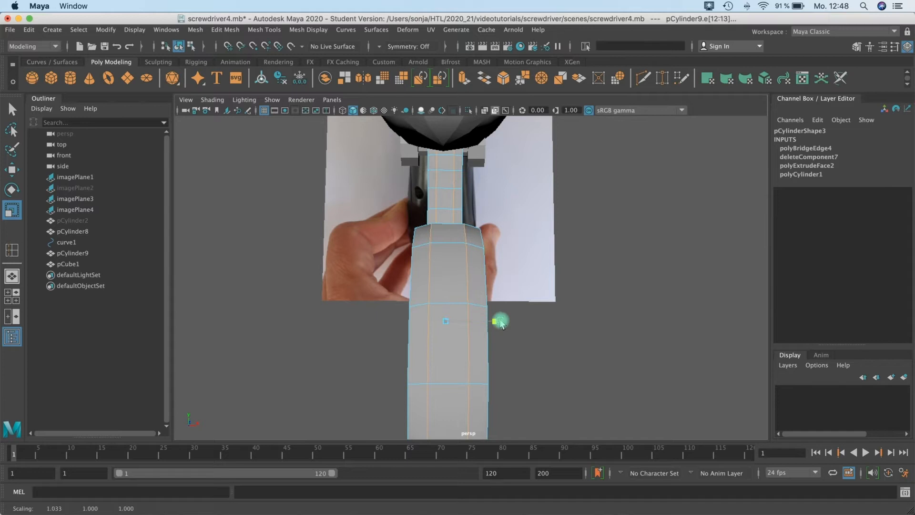
Select the two lengthwise edge loops on the strap's inner face and spread them apart in X
alt+drag(438, 276, 385, 269)
double_click(389, 258)
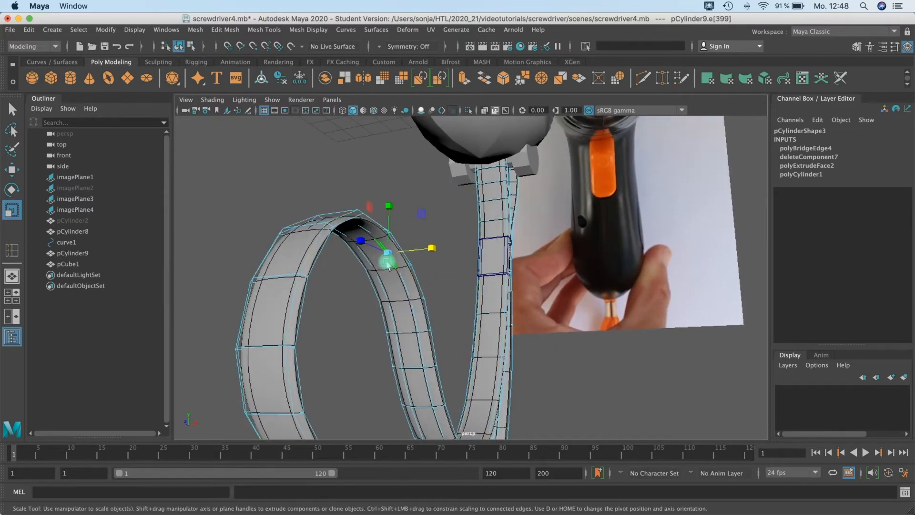
shift+double_click(374, 260)
mouse_move(476, 323)
mouse_down()
mouse_move(525, 316)
mouse_move(466, 318)
mouse_up()
Check the strap without smoothing, restore its smooth preview, and in object mode scale the clamp slightly wider around it
key(1)
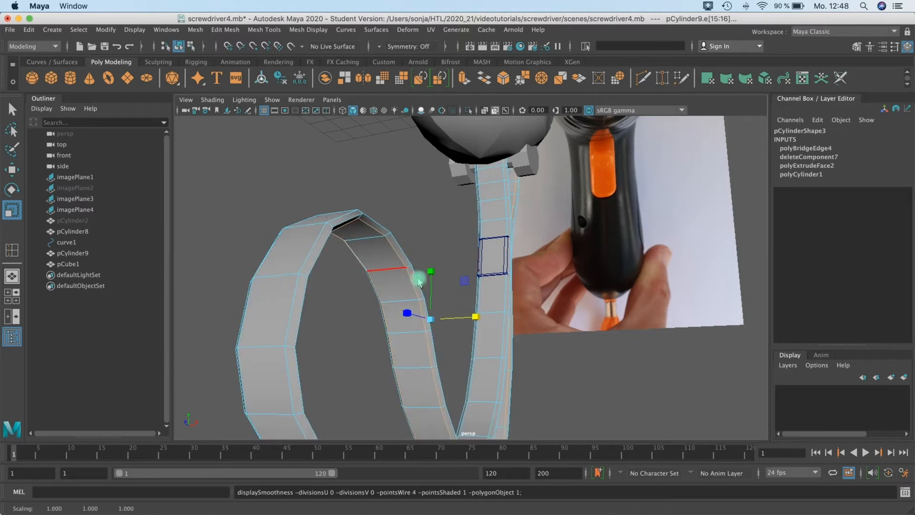
mouse_move(350, 324)
alt+mouse_down()
mouse_move(320, 333)
mouse_move(413, 315)
mouse_move(408, 284)
mouse_move(355, 320)
alt+mouse_up()
alt+middle_drag(376, 320, 318, 338)
alt+drag(318, 338, 388, 319)
alt+right_drag(396, 319, 631, 318)
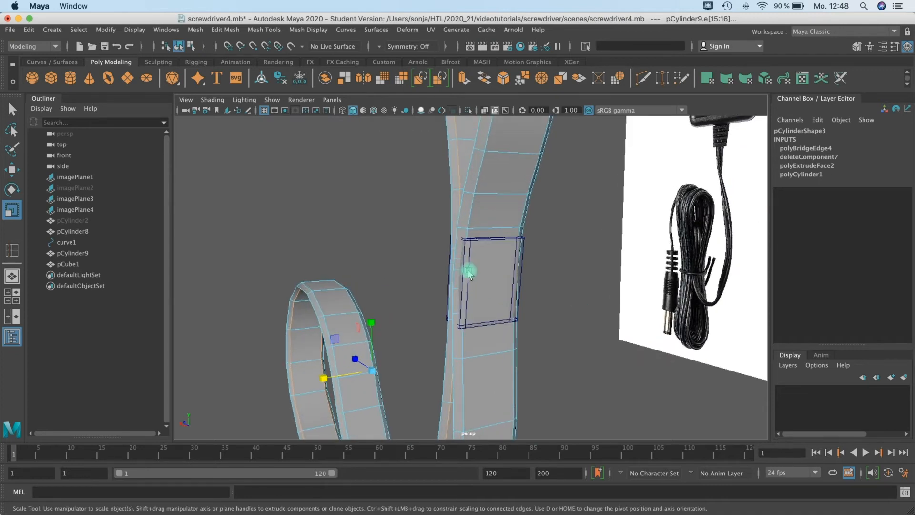
key(3)
right_drag(491, 267, 533, 245)
click(453, 285)
drag(441, 285, 433, 292)
scroll(495, 304, down, 5)
alt+drag(493, 304, 552, 331)
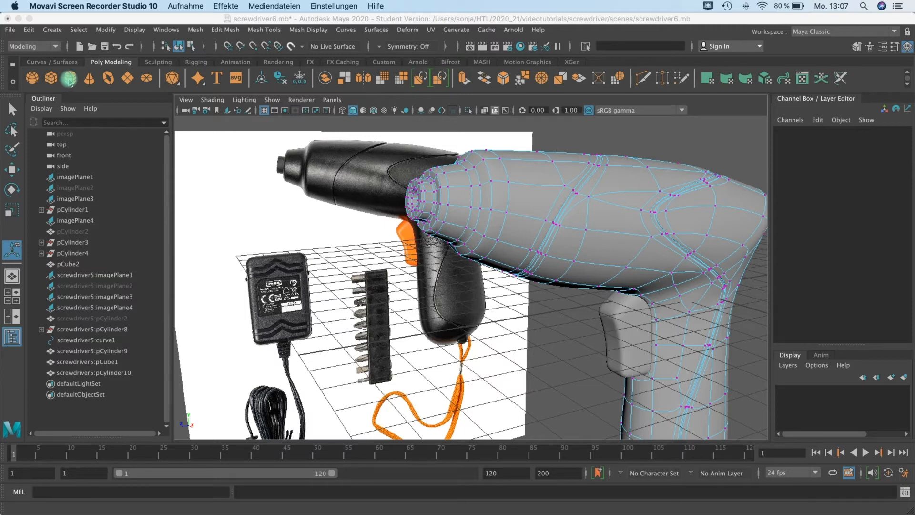
Create a polygon cylinder and move it to Z 10.412, in front of the screwdriver's nose
click(69, 80)
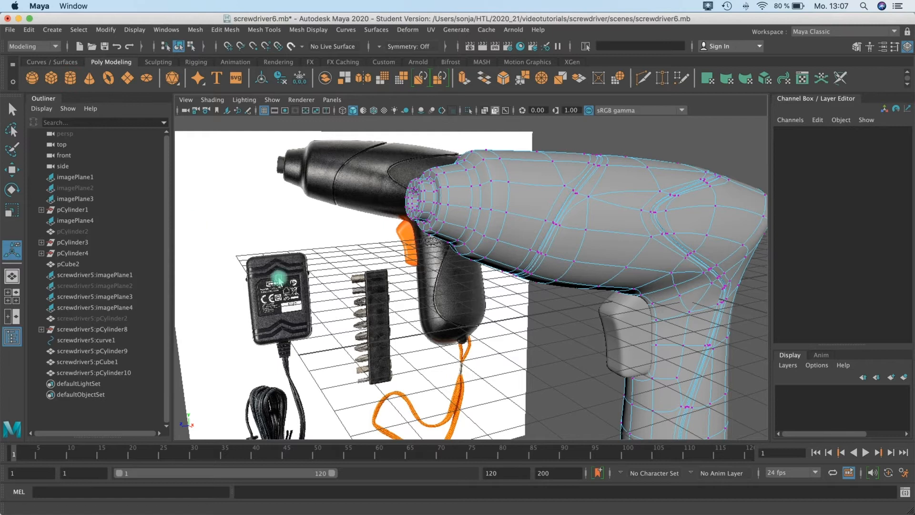
scroll(411, 350, down, 5)
scroll(486, 403, down, 5)
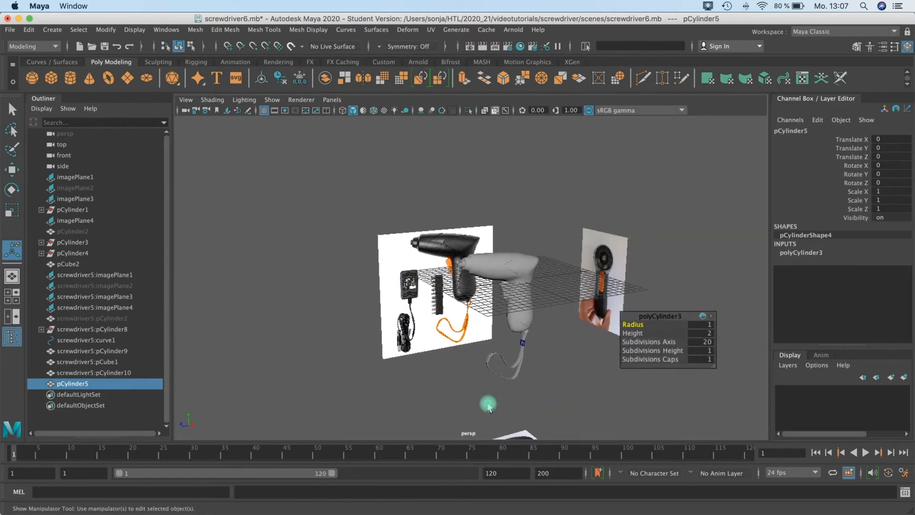
key(e)
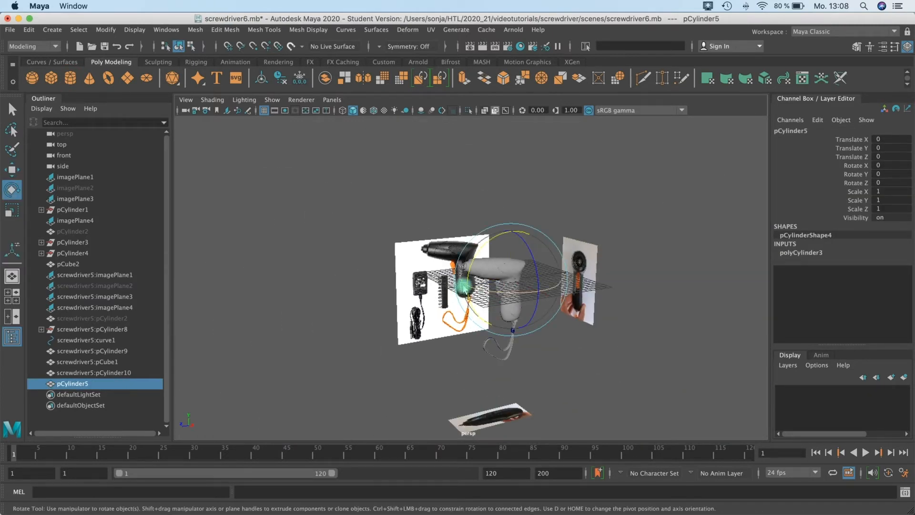
key(w)
drag(429, 300, 418, 305)
scroll(462, 300, up, 10)
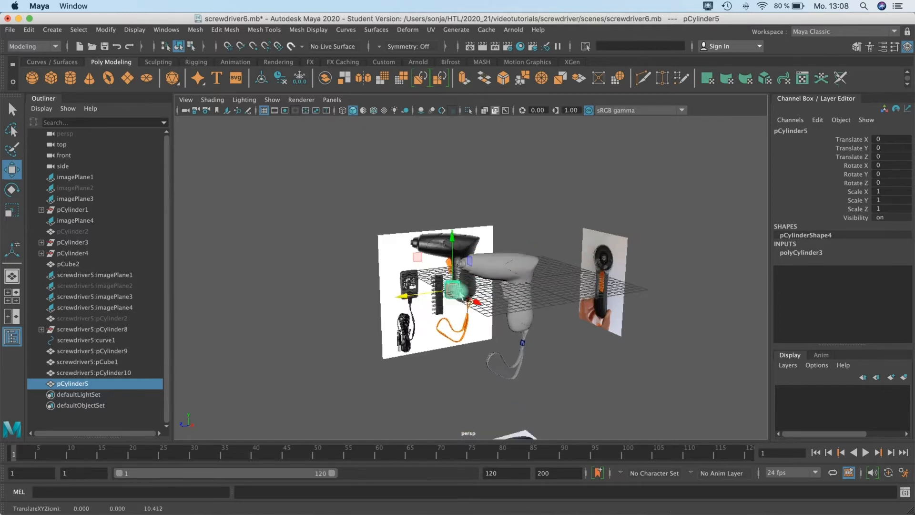
Set the cylinder's axis subdivisions to 12 and its height subdivisions to 3
click(806, 253)
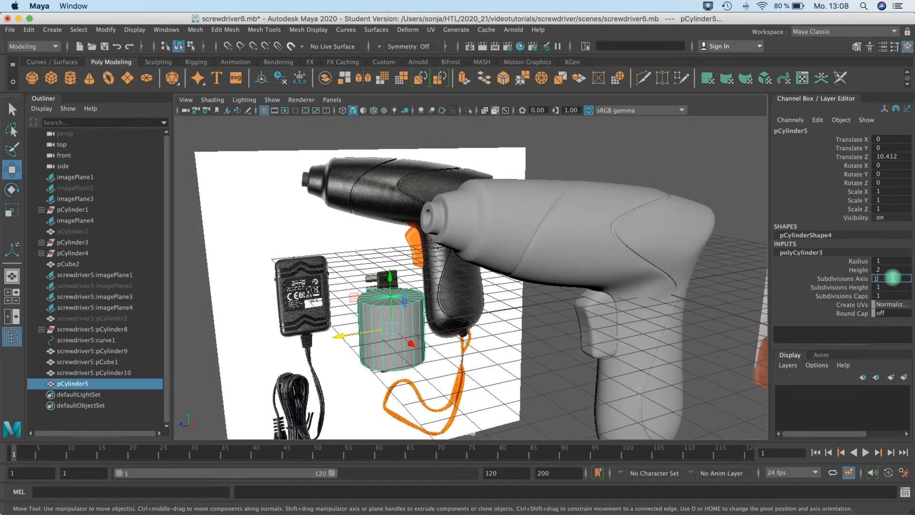
key(Return)
alt+drag(415, 324, 410, 327)
alt+right_drag(419, 319, 552, 305)
alt+drag(463, 312, 412, 347)
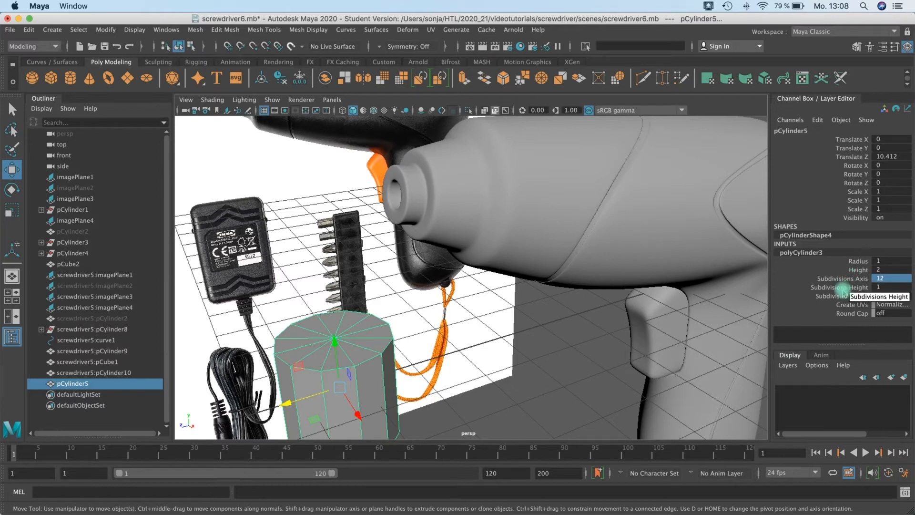
click(810, 286)
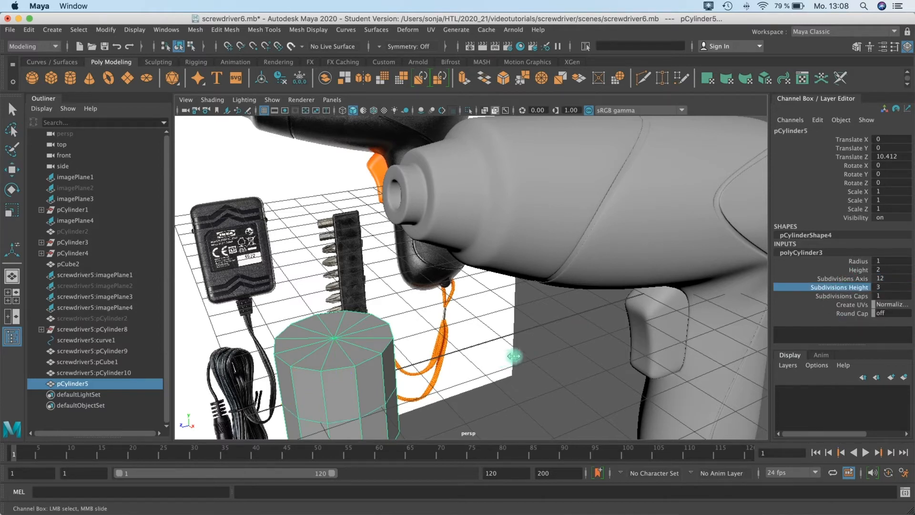
Raise the cylinder to Y 3.065 and rotate it to 84.817 degrees in X
alt+drag(426, 360, 383, 281)
key(w)
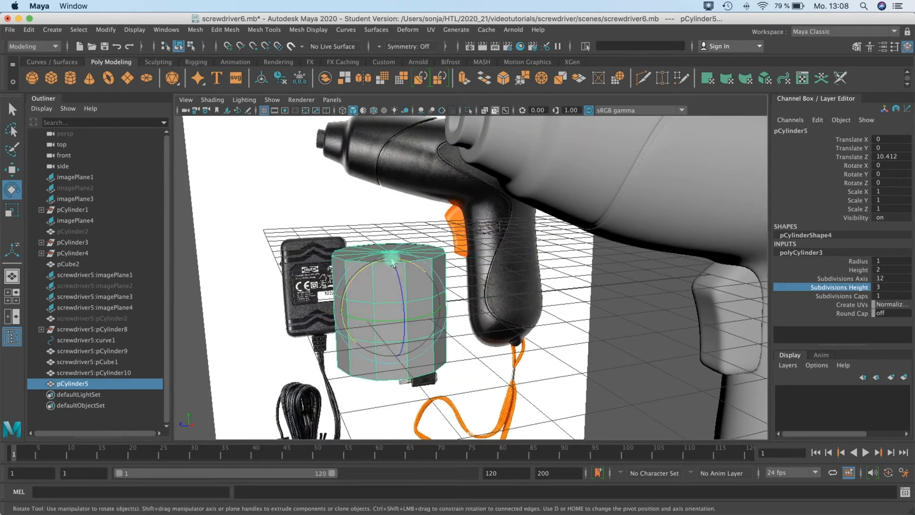
middle_drag(414, 157, 410, 78)
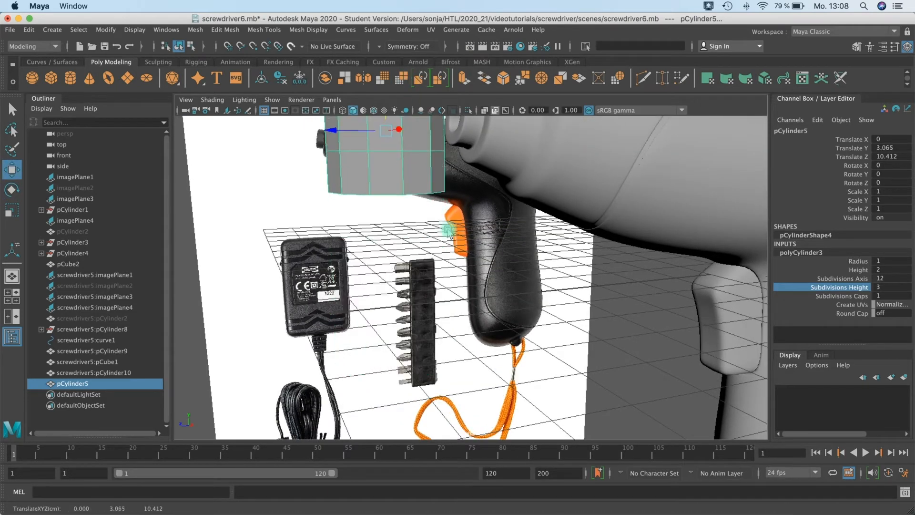
alt+drag(472, 219, 355, 315)
key(e)
Scale the cylinder uniformly to 0.346 and place it at Z 9.44 in front of the nose opening
key(w)
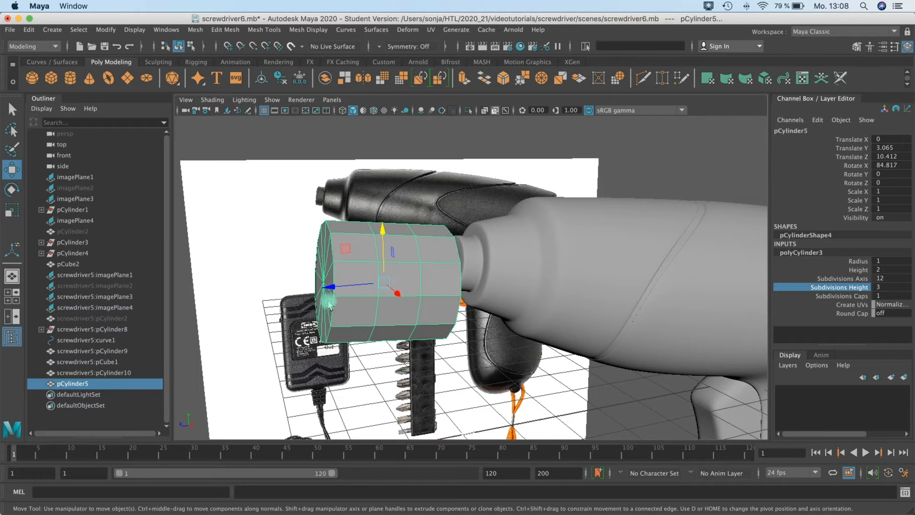
drag(344, 281, 421, 294)
key(r)
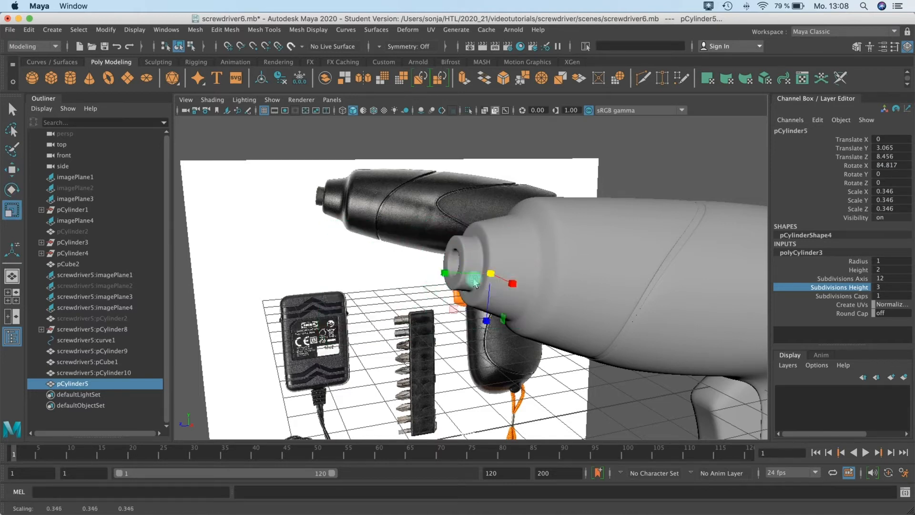
key(w)
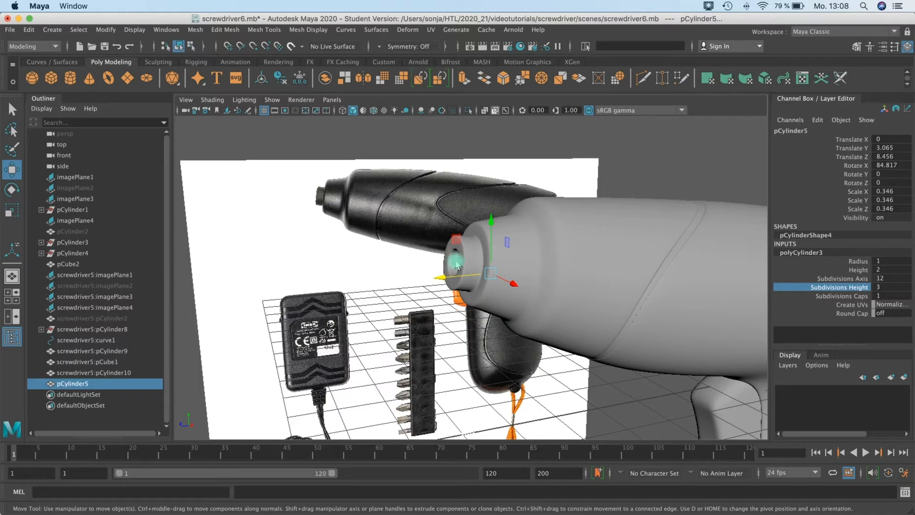
drag(442, 284, 388, 283)
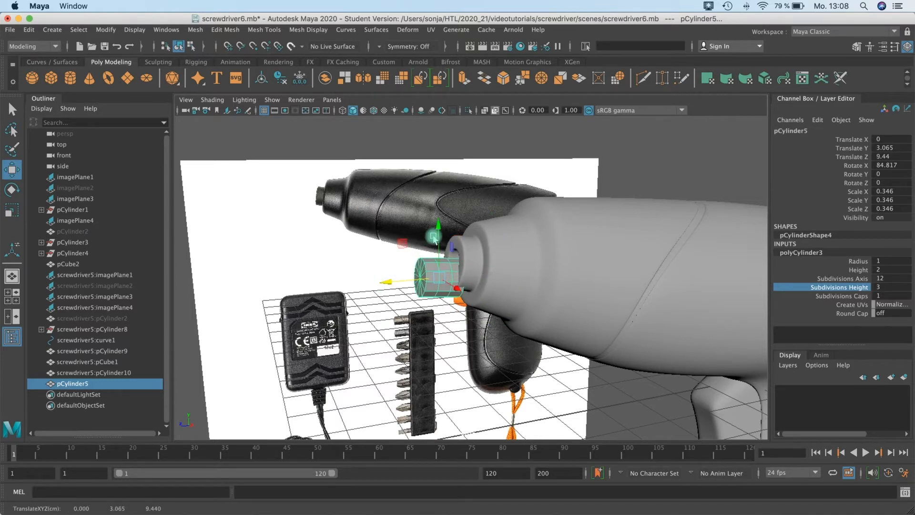
Scale the cylinder uniformly to 0.257 and fit it into the nose opening at X -0.037, Y 3.31, Z 9.213
drag(438, 218, 439, 210)
alt+drag(481, 272, 586, 263)
alt+middle_drag(586, 263, 564, 310)
mouse_move(564, 310)
alt+mouse_down()
mouse_move(481, 317)
mouse_move(459, 297)
mouse_move(545, 298)
mouse_move(566, 315)
alt+mouse_up()
key(r)
key(w)
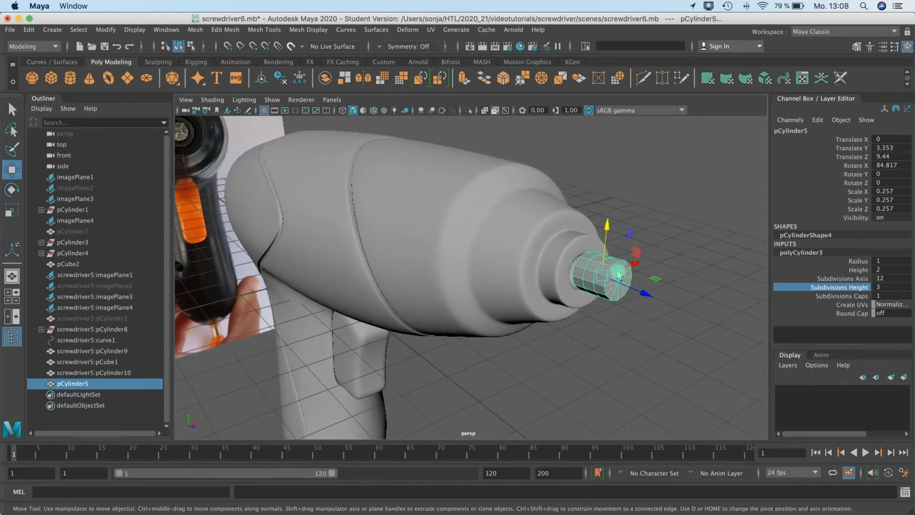
drag(643, 295, 637, 262)
drag(593, 220, 593, 224)
alt+drag(623, 258, 337, 317)
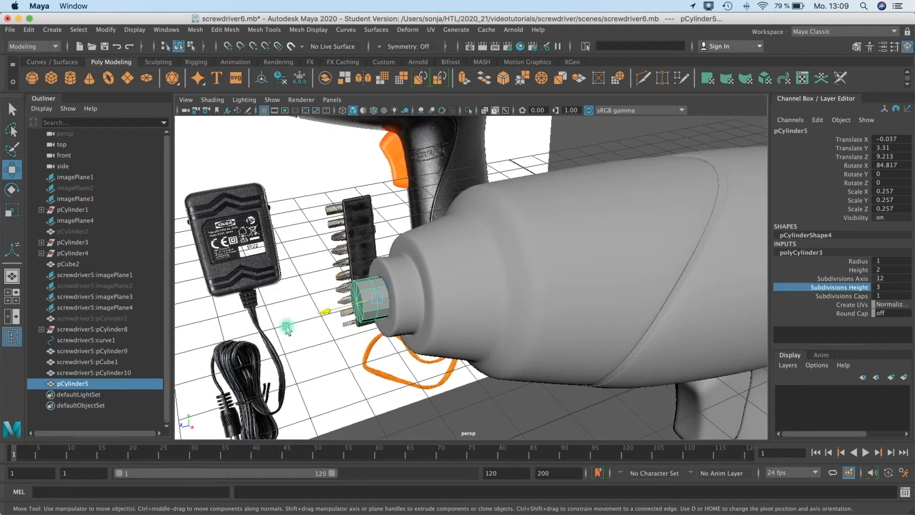
Pull the cylinder out of the nose to Z 10.472 and set its X rotation to 90 degrees
middle_drag(287, 327, 274, 328)
double_click(897, 164)
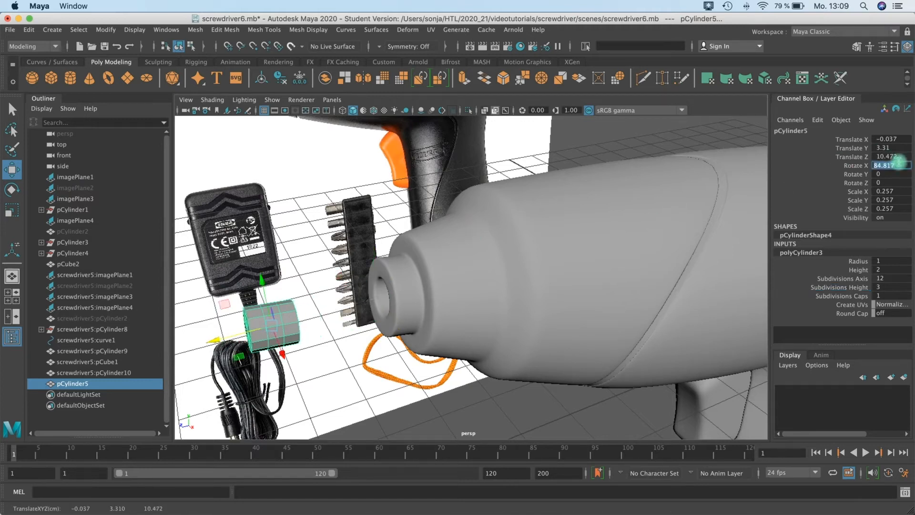
text(90)
key(Return)
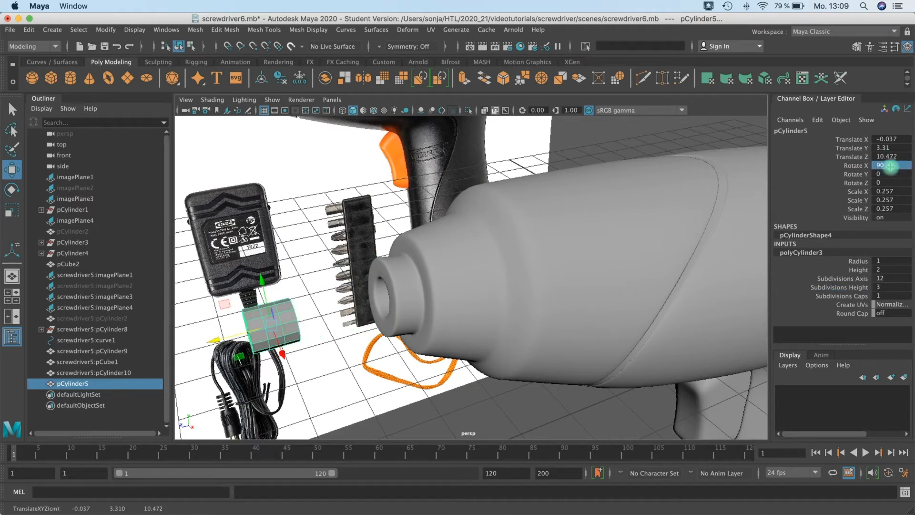
key(f)
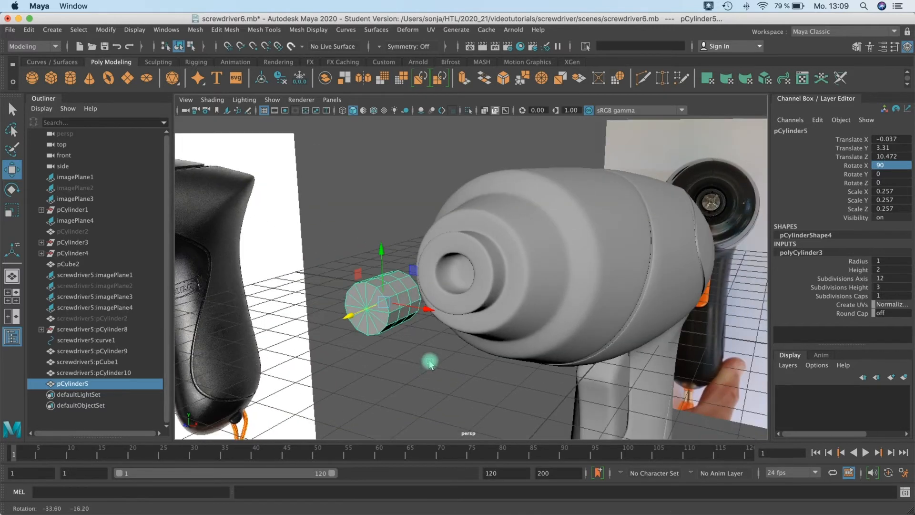
alt+drag(430, 362, 323, 199)
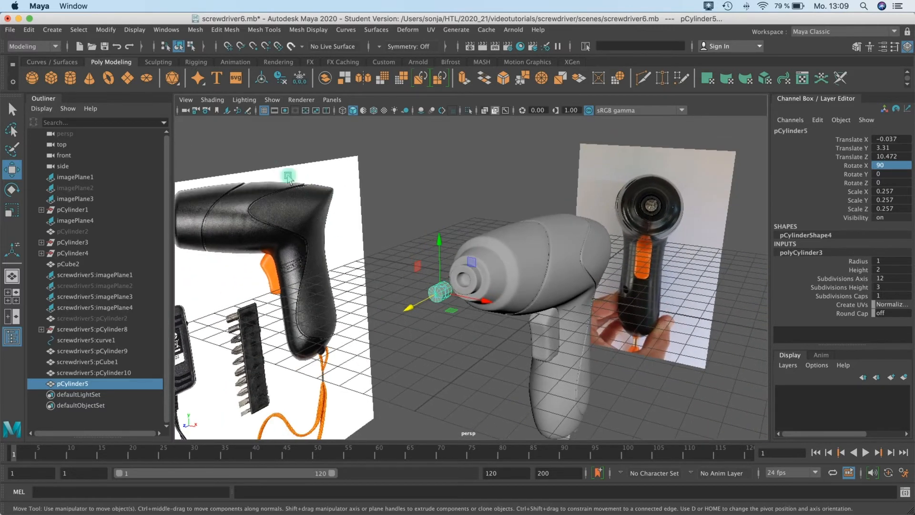
Stand the cylinder upright with an X rotation of 0 and stretch it taller along Y
key(e)
drag(430, 254, 840, 90)
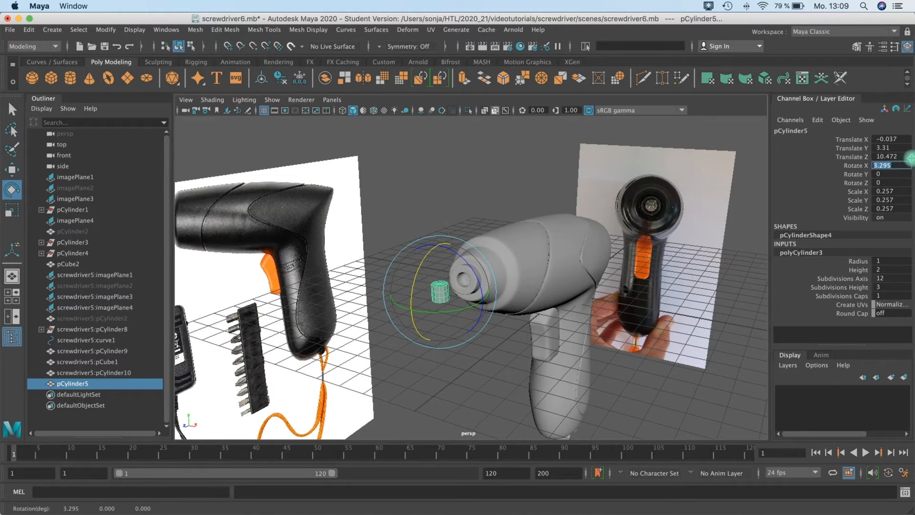
alt+drag(304, 341, 332, 330)
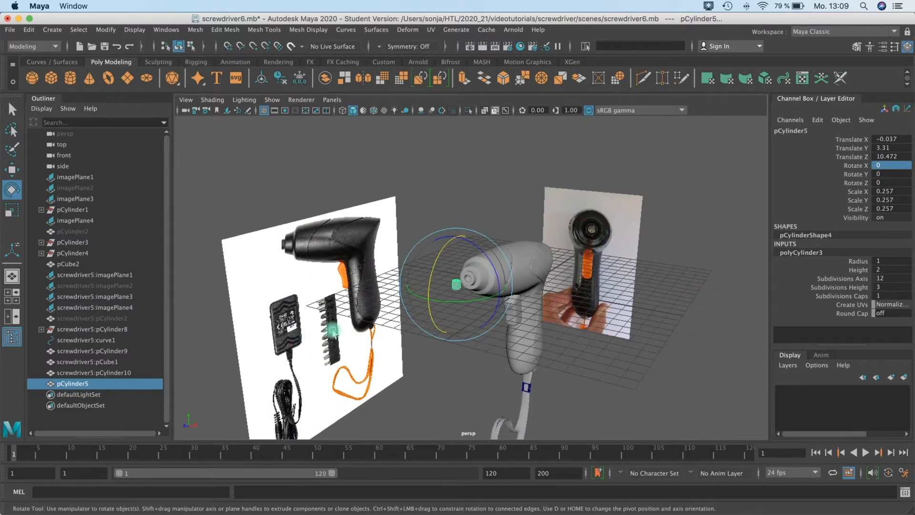
scroll(430, 316, up, 8)
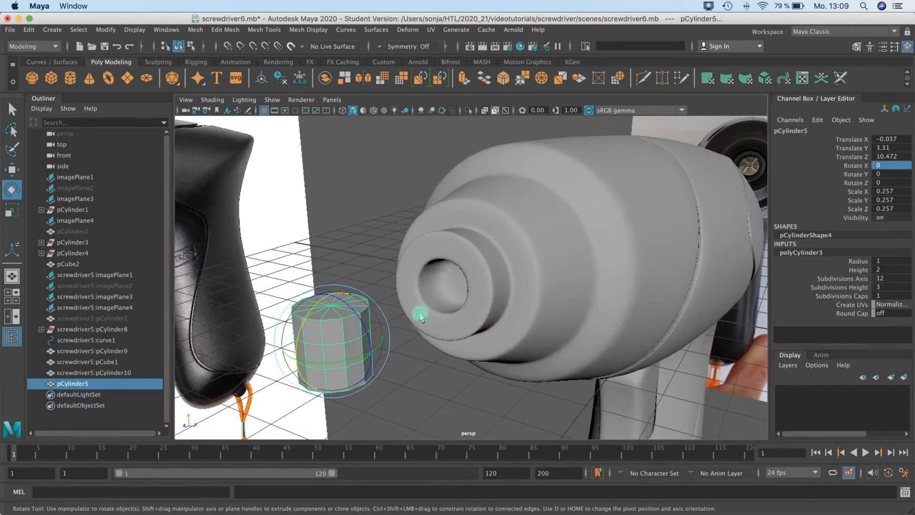
key(r)
drag(328, 287, 310, 261)
Select the cylinder's lower horizontal edge loop and move it down to Y 2.908, close to the bottom rim
right_click(328, 253)
right_drag(341, 214, 340, 215)
double_click(321, 252)
key(w)
drag(325, 206, 322, 239)
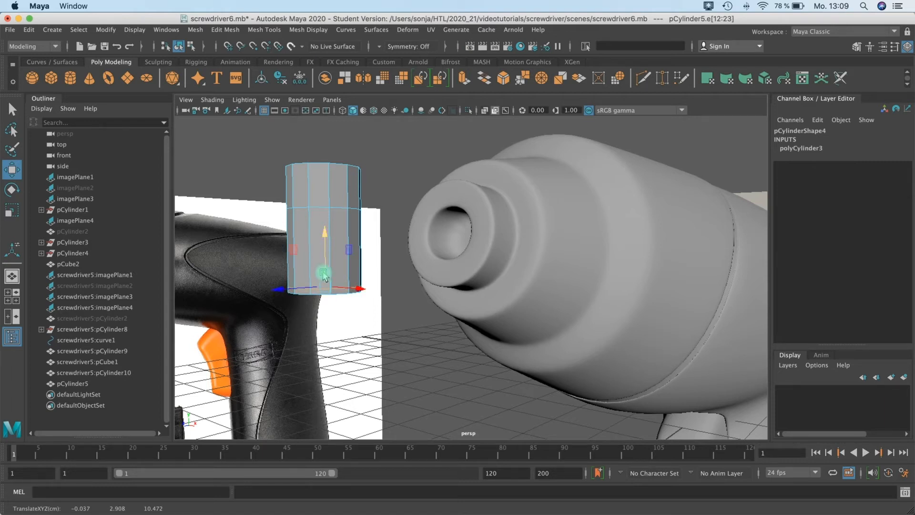
Move the cylinder's upper horizontal edge loop slightly higher, then scale it together with the loop near the bottom rim
double_click(321, 209)
drag(325, 151, 323, 142)
shift+double_click(320, 288)
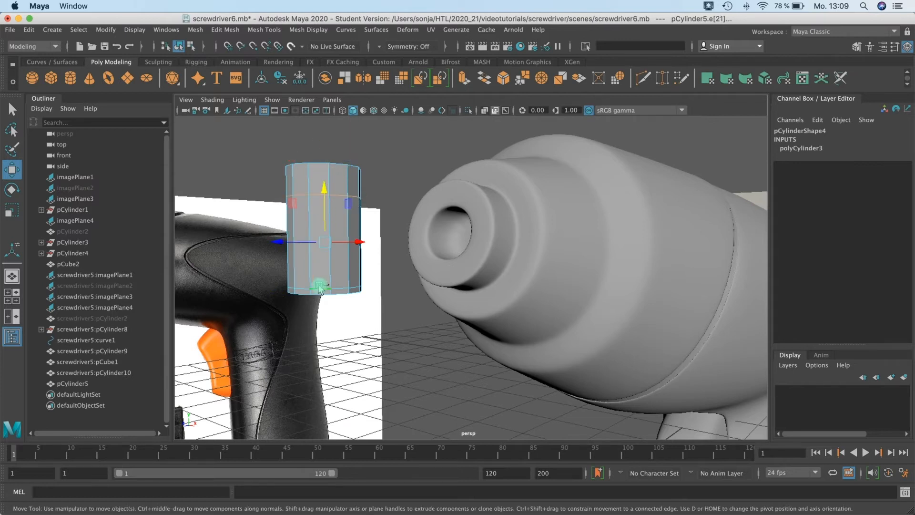
key(r)
drag(327, 246, 343, 273)
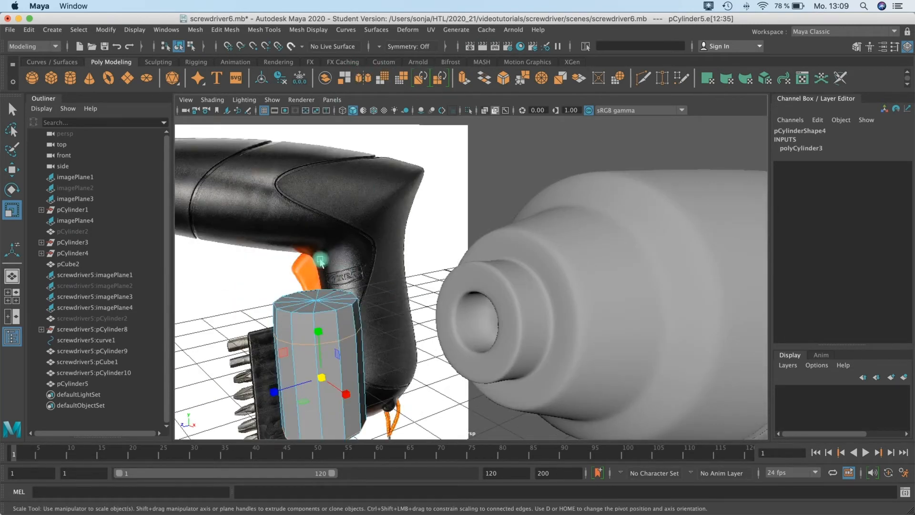
Insert an edge loop around the cylinder close to its top rim
right_drag(328, 259, 329, 291)
click(292, 302)
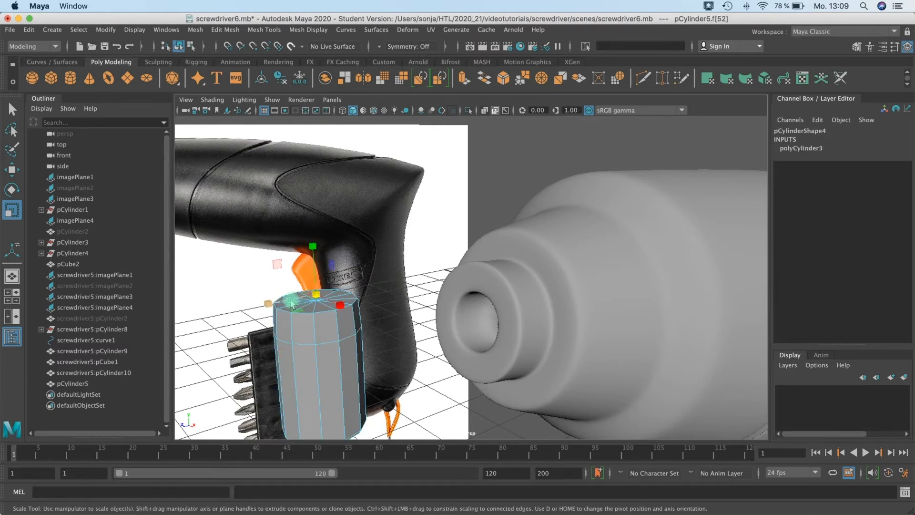
alt+drag(318, 313, 312, 318)
alt+middle_drag(312, 318, 388, 238)
alt+right_drag(388, 239, 486, 229)
alt+drag(336, 284, 367, 258)
right_drag(368, 262, 374, 239)
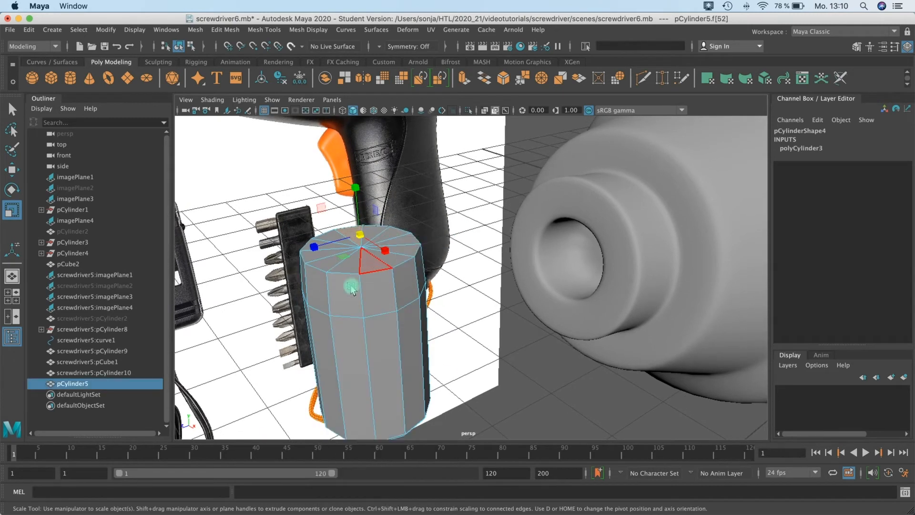
click(272, 32)
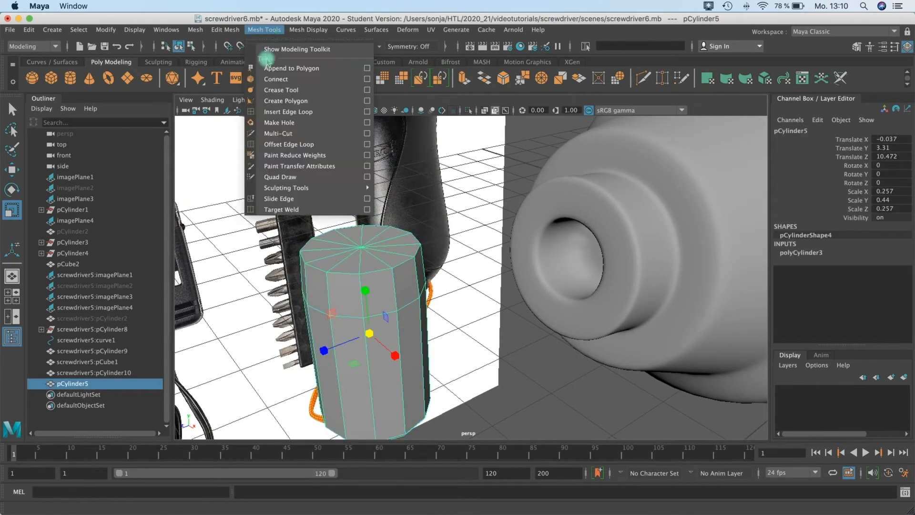
click(285, 111)
drag(358, 276, 351, 251)
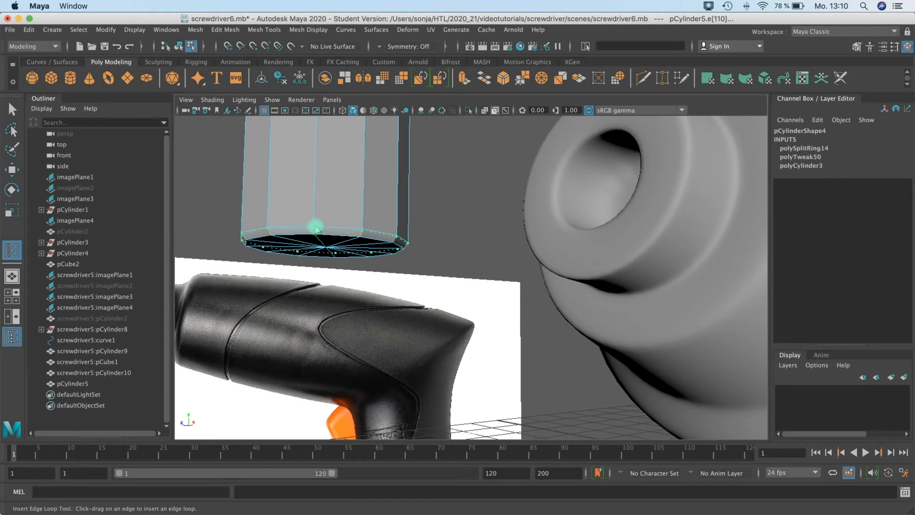
Insert an edge loop close to the cylinder's bottom rim and briefly preview the mesh smoothed
drag(315, 229, 370, 298)
key(3)
key(1)
mouse_move(374, 295)
ctrl+right_down()
mouse_move(313, 305)
mouse_move(362, 301)
ctrl+right_up()
alt+drag(305, 369, 386, 344)
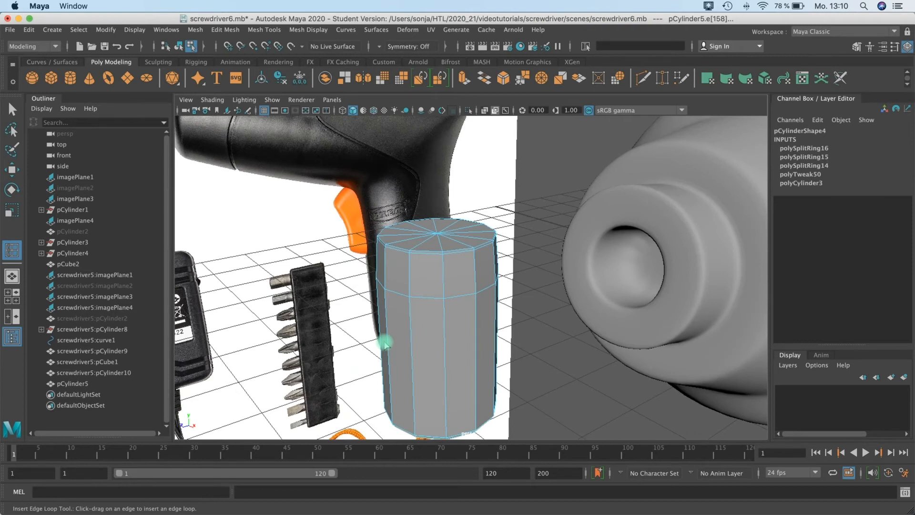
Insert another edge loop right beside the existing loop that separates the cylinder's upper section from its body
key(q)
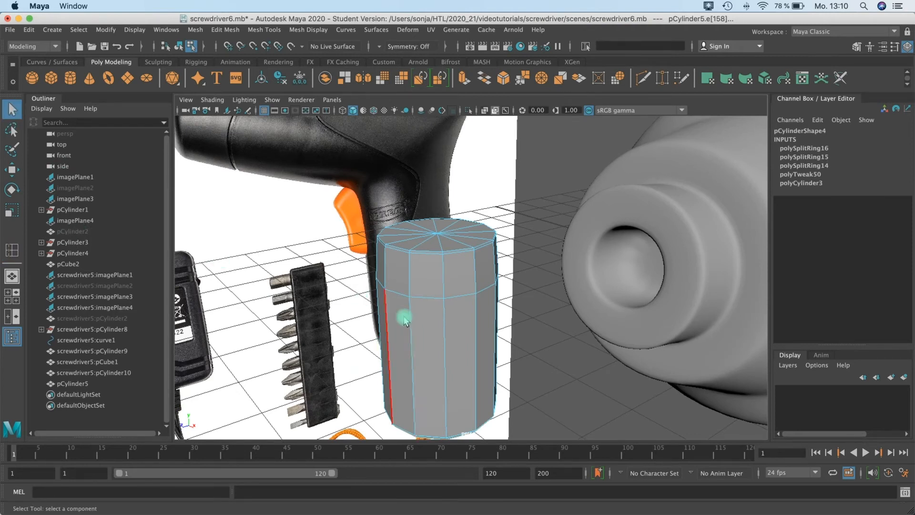
right_drag(389, 332, 406, 201)
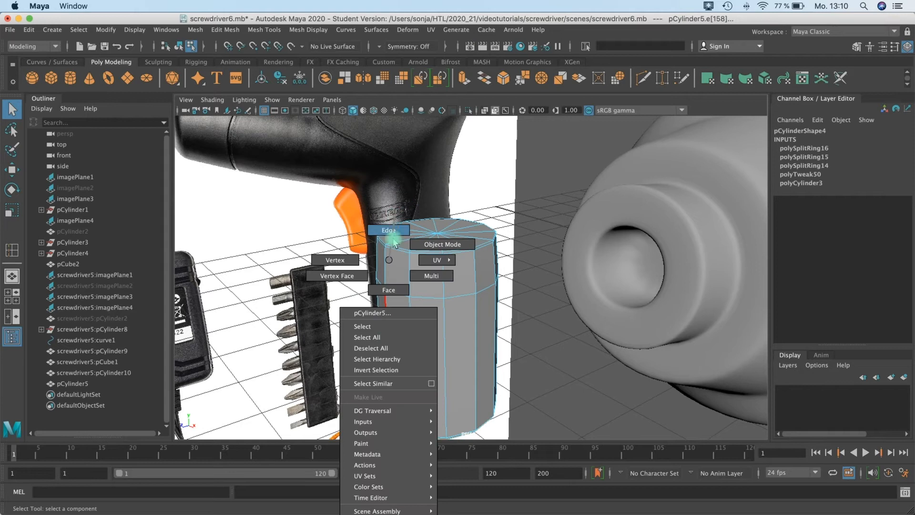
right_drag(393, 239, 392, 235)
right_drag(381, 309, 436, 224)
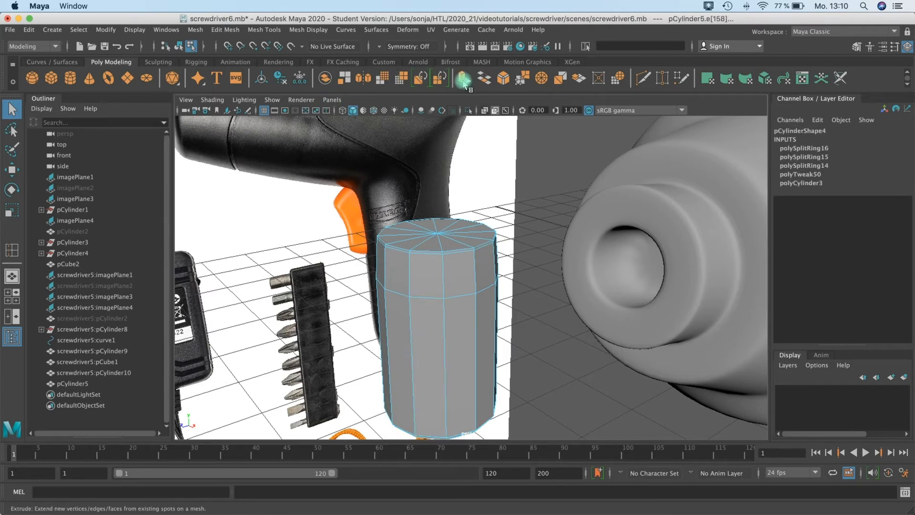
click(261, 32)
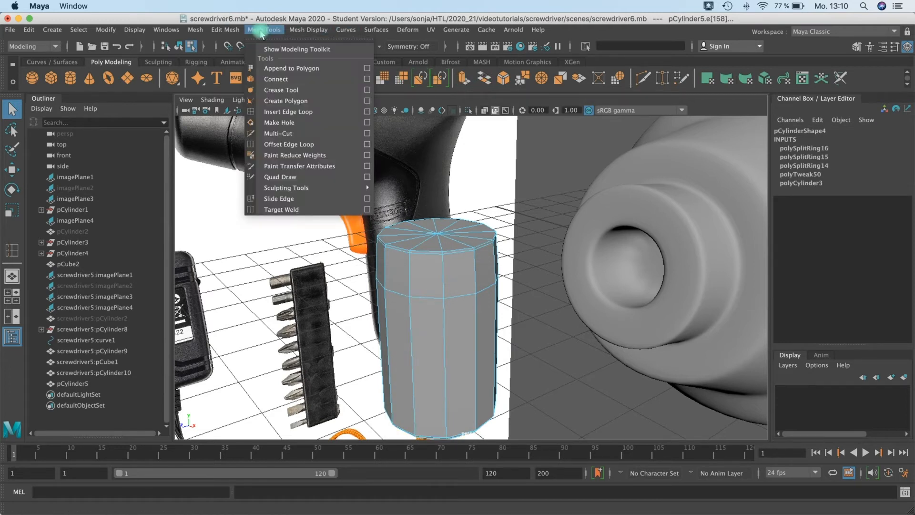
click(285, 113)
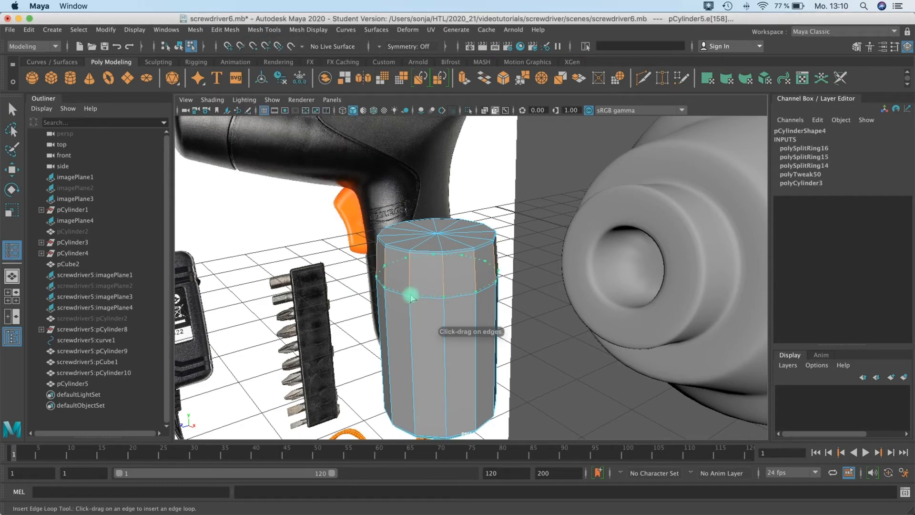
click(411, 297)
Scale the new edge loop slightly inward, to about 0.987 in X and Z
key(w)
key(e)
key(r)
drag(437, 280, 439, 279)
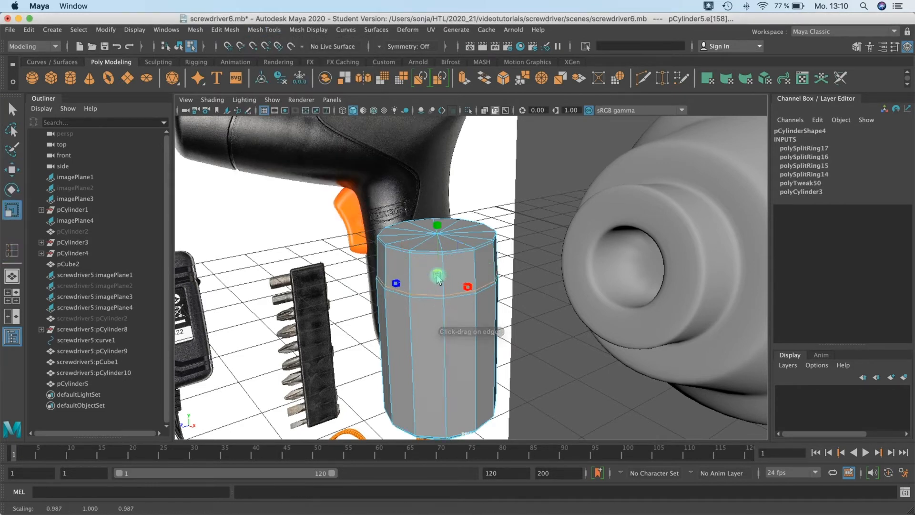
double_click(436, 296)
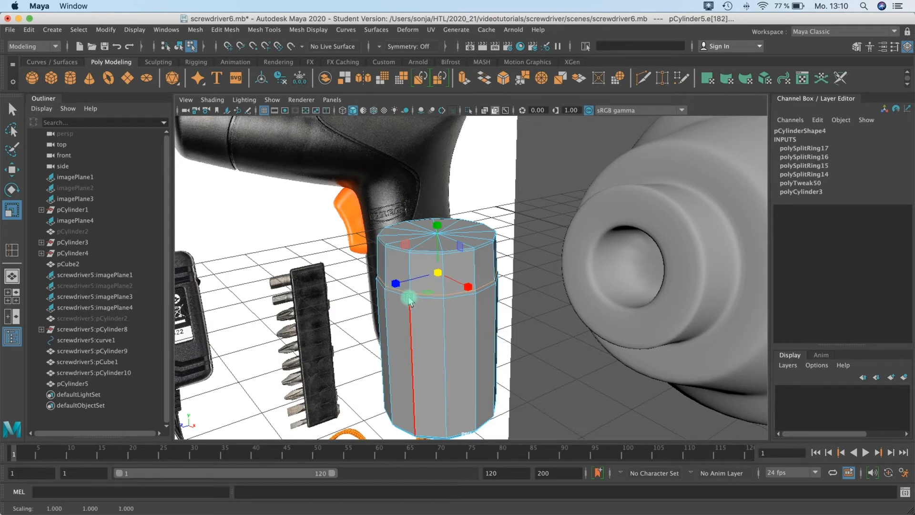
Select every second vertical edge around the cylinder's lower body
alt+drag(393, 335, 338, 257)
right_drag(358, 261, 355, 234)
click(409, 326)
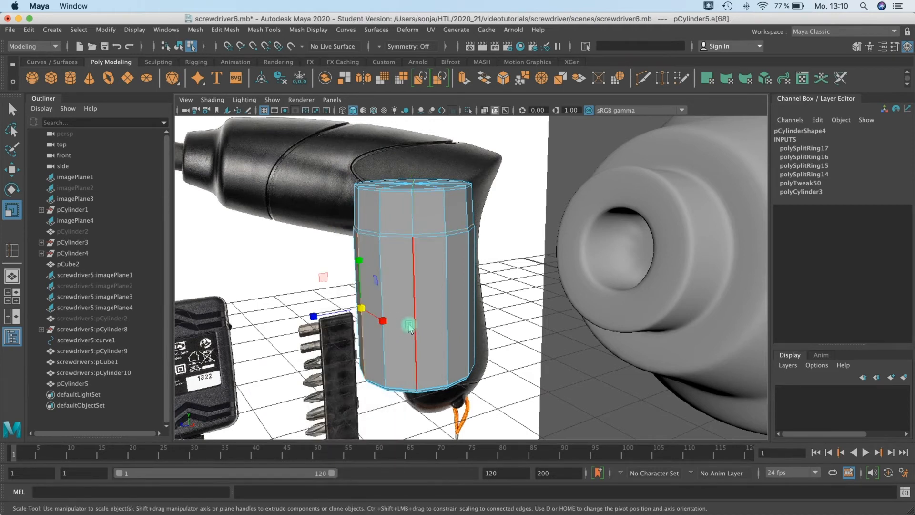
click(461, 313)
alt+drag(465, 310, 339, 318)
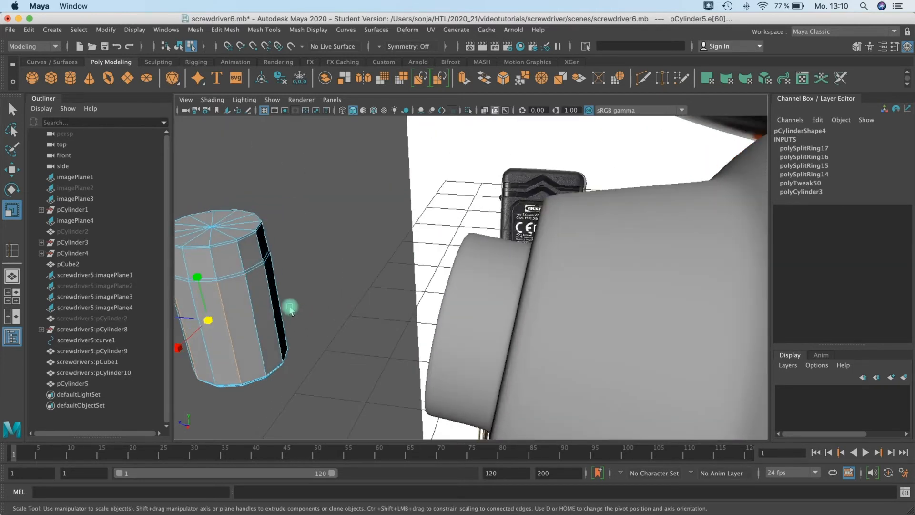
alt+drag(266, 328, 582, 279)
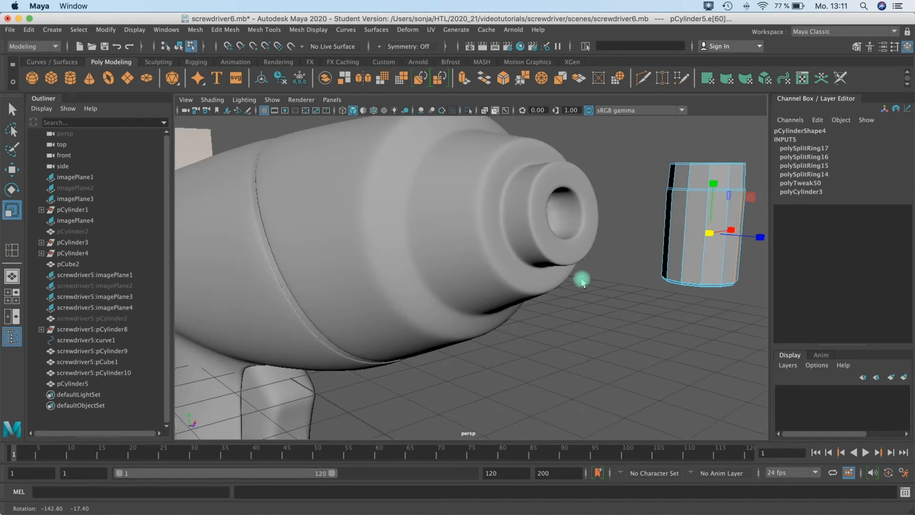
shift+click(706, 259)
alt+drag(666, 250, 580, 265)
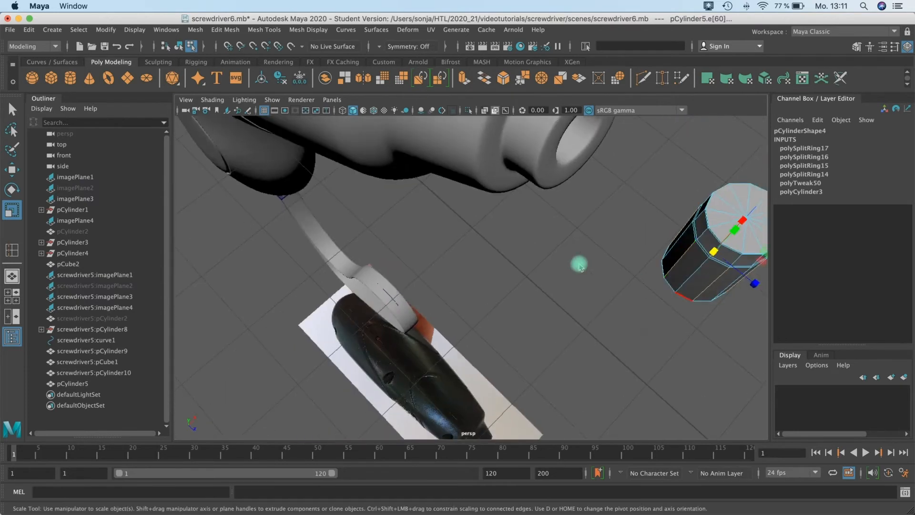
Frame the cylinder in the top view, turn on X-Ray shading and try to scale the selected edges uniformly
key(space)
key(space)
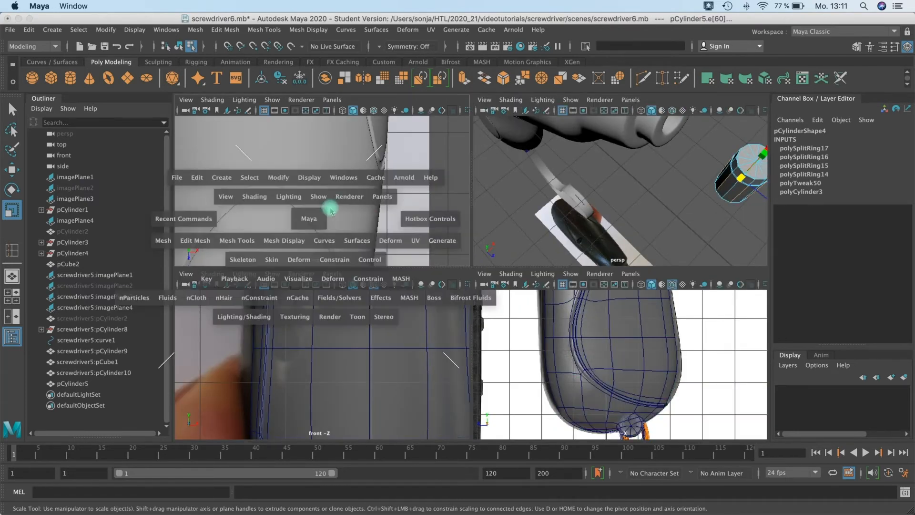
scroll(381, 209, down, 10)
key(f)
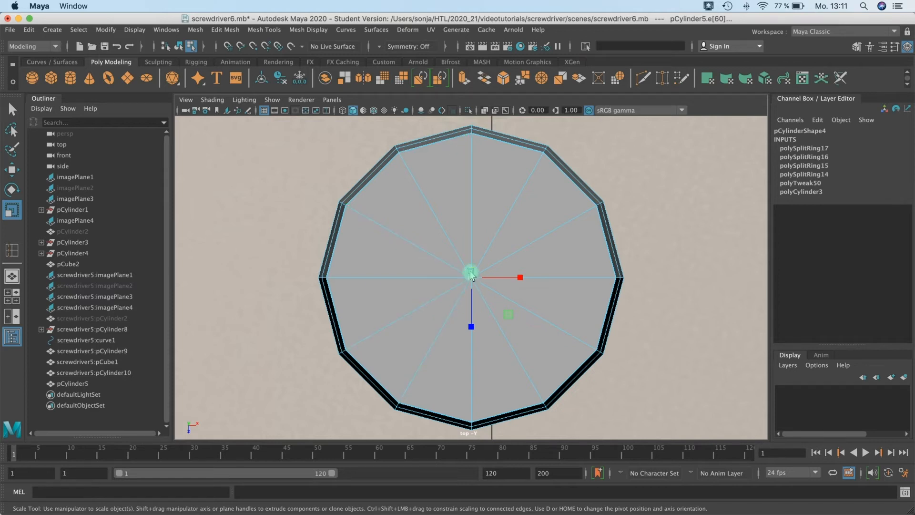
click(213, 100)
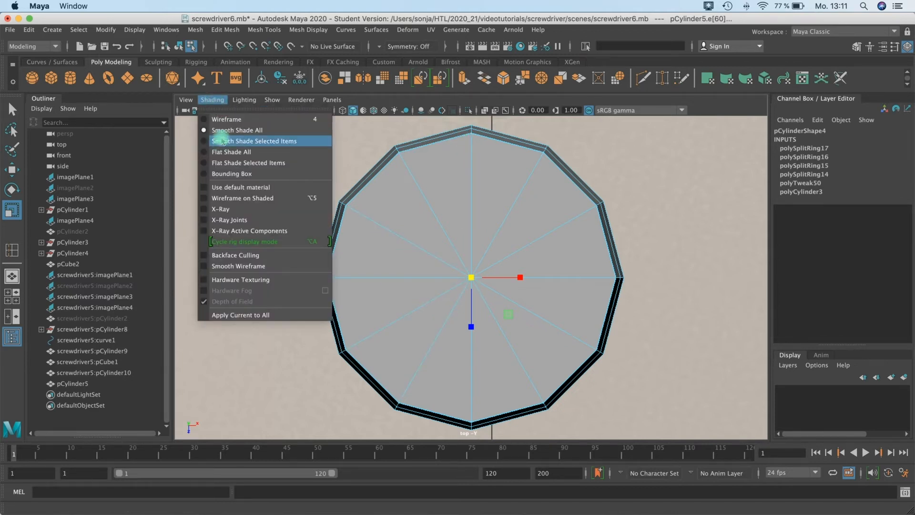
click(220, 209)
drag(473, 281, 456, 293)
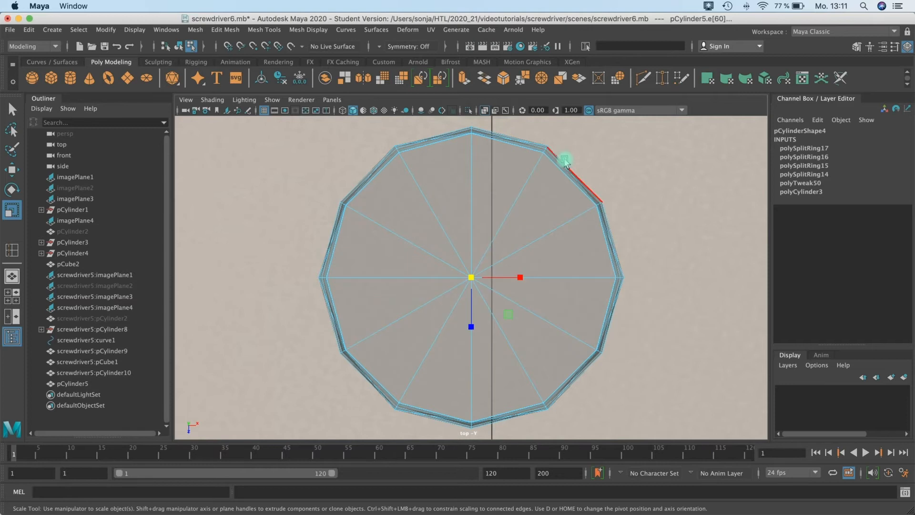
In the perspective view, scale the selected vertical edges uniformly to about 0.953 for a hexagonal body, then stretch them along Y
key(space)
key(space)
alt+drag(658, 275, 504, 255)
alt+drag(549, 310, 534, 275)
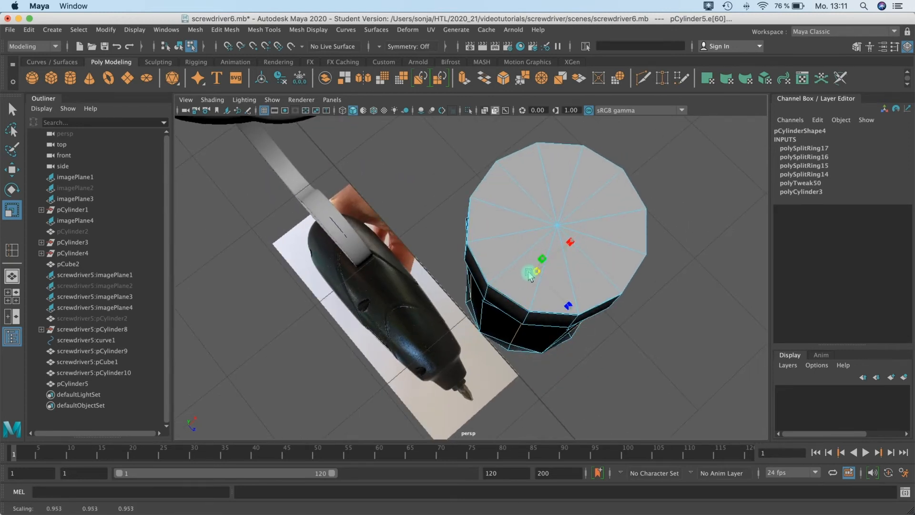
alt+drag(511, 281, 432, 270)
alt+right_drag(432, 271, 510, 252)
drag(518, 243, 515, 229)
alt+drag(513, 238, 529, 268)
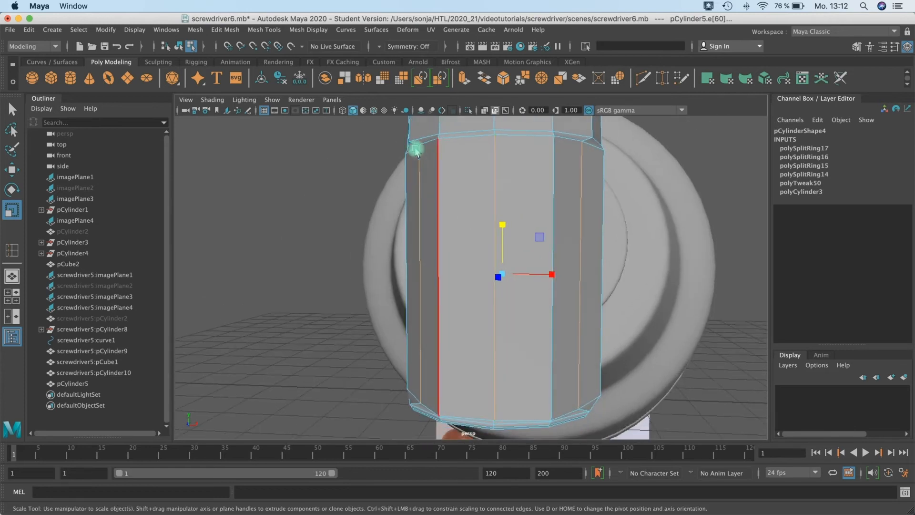
Select the ring of side faces on the lower body, shorten it along Y and check the shape in smooth preview
right_click(452, 240)
click(371, 256)
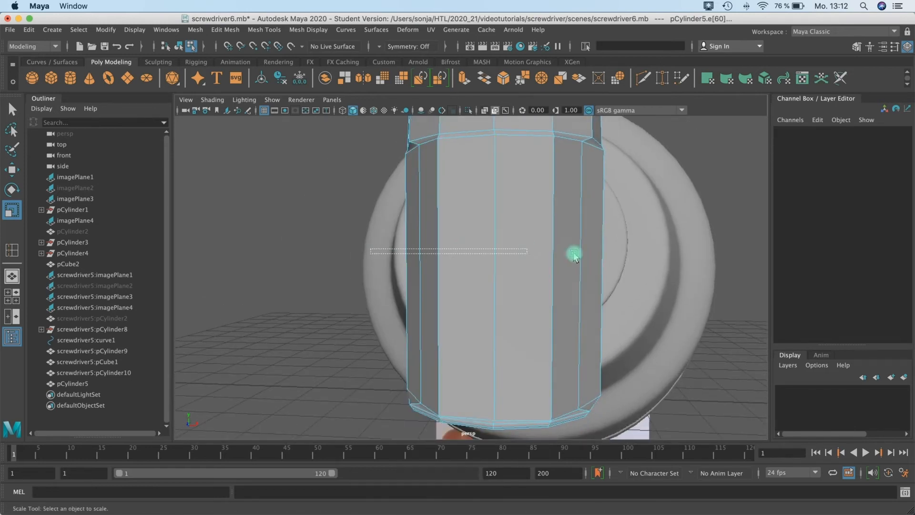
alt+drag(477, 297, 464, 303)
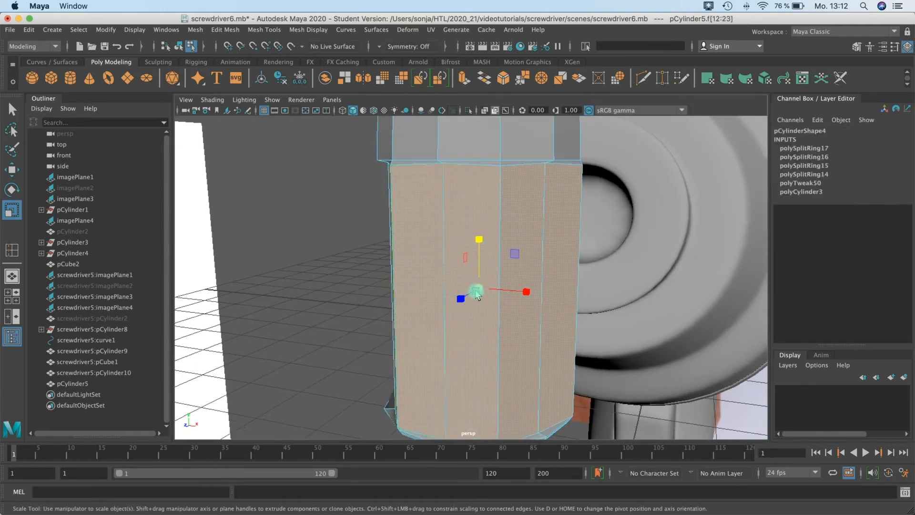
alt+drag(466, 253, 507, 288)
drag(487, 226, 486, 237)
alt+drag(515, 296, 651, 333)
alt+drag(579, 305, 428, 266)
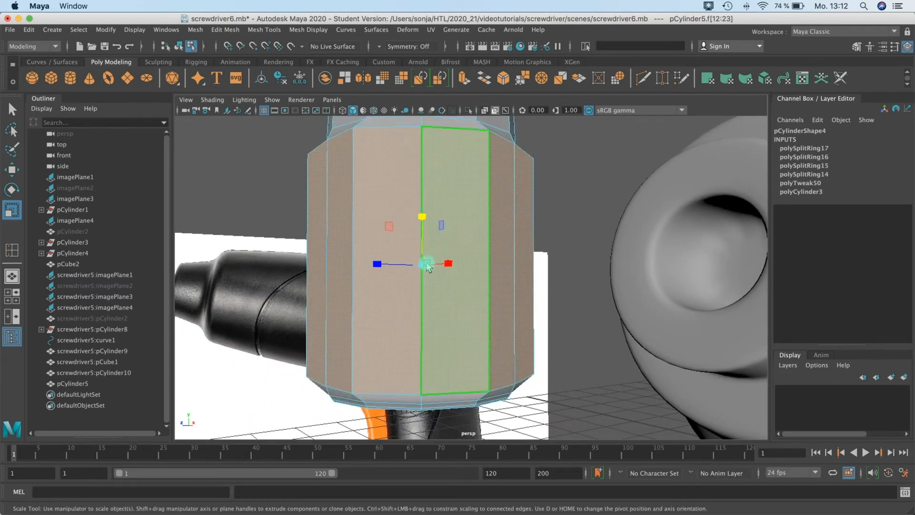
alt+drag(425, 277, 401, 336)
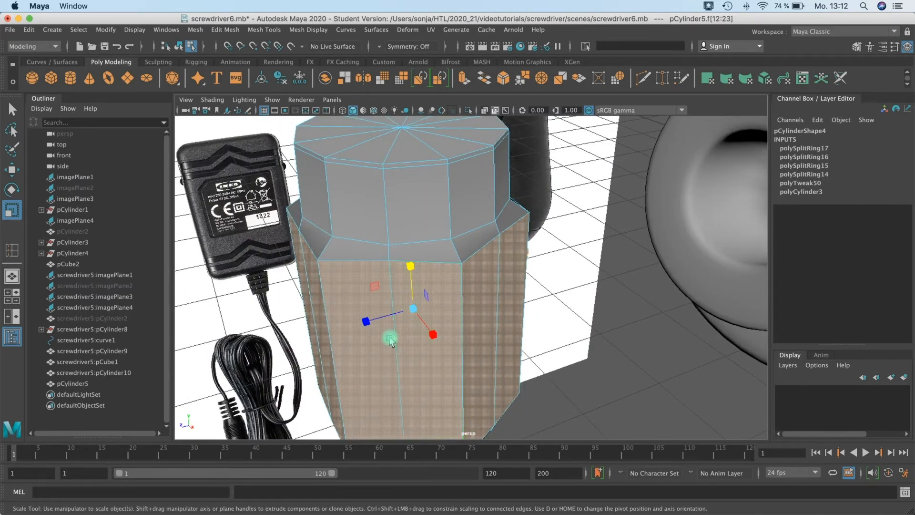
drag(390, 339, 342, 197)
key(3)
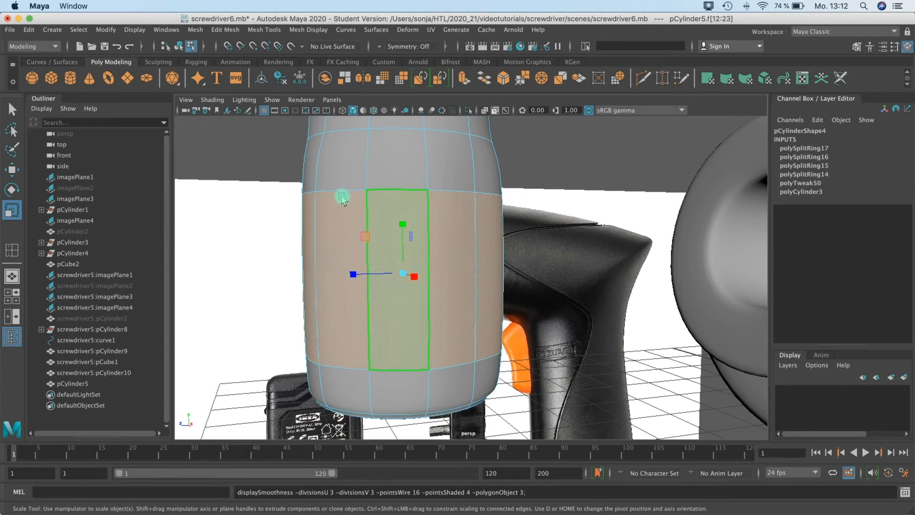
key(1)
Clear the face selection and start selecting the hexagonal body's vertical corner edges around the cylinder
alt+drag(397, 314, 292, 262)
click(292, 261)
alt+drag(431, 298, 333, 274)
right_click(381, 208)
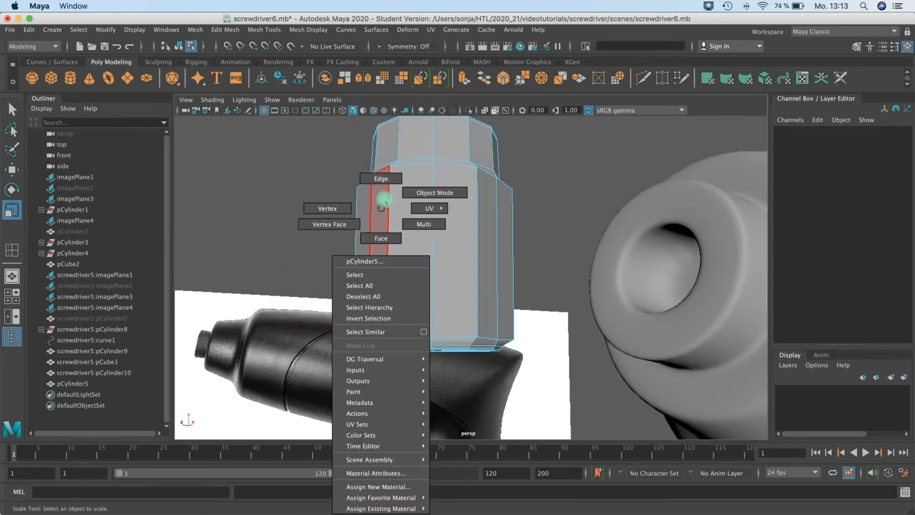
click(381, 179)
alt+drag(413, 216, 387, 193)
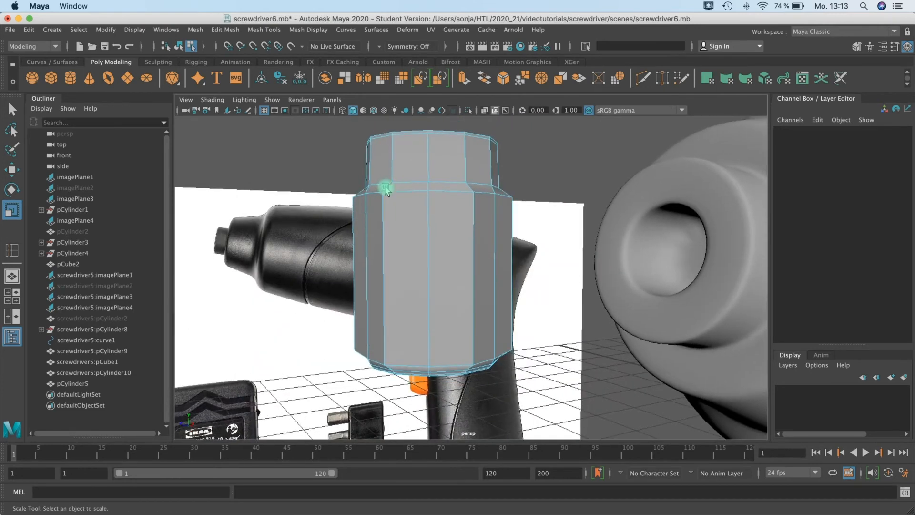
click(387, 190)
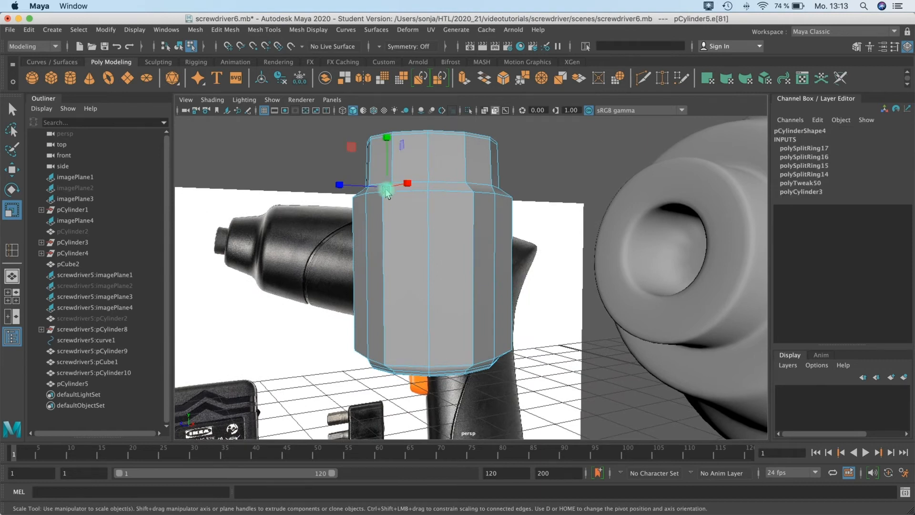
click(383, 218)
alt+drag(473, 272, 304, 297)
shift+click(356, 271)
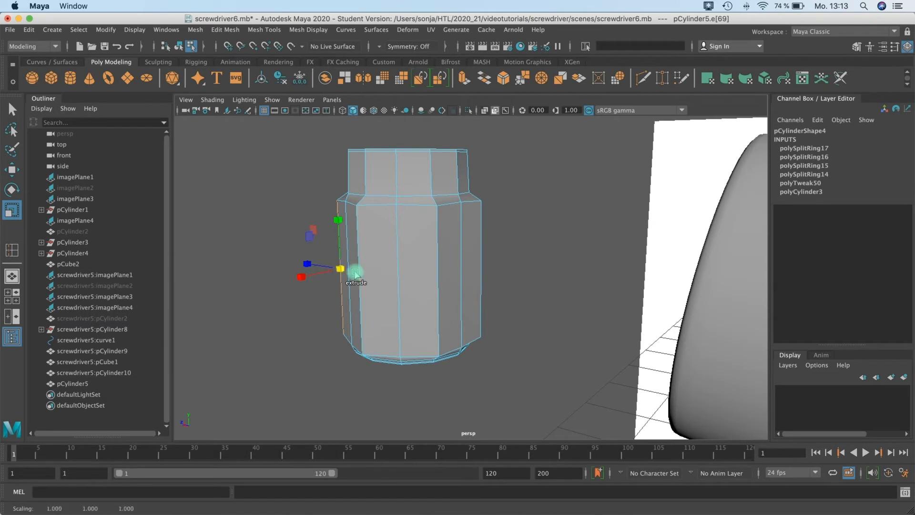
shift+click(376, 271)
click(362, 273)
click(335, 219)
Add the remaining vertical corner edges of the hexagonal body to the selection and bevel them all
alt+drag(483, 263, 590, 298)
click(494, 251)
shift+click(440, 240)
mouse_move(494, 312)
alt+mouse_down()
mouse_move(608, 320)
mouse_move(535, 326)
mouse_move(500, 306)
mouse_move(510, 305)
alt+mouse_up()
click(225, 29)
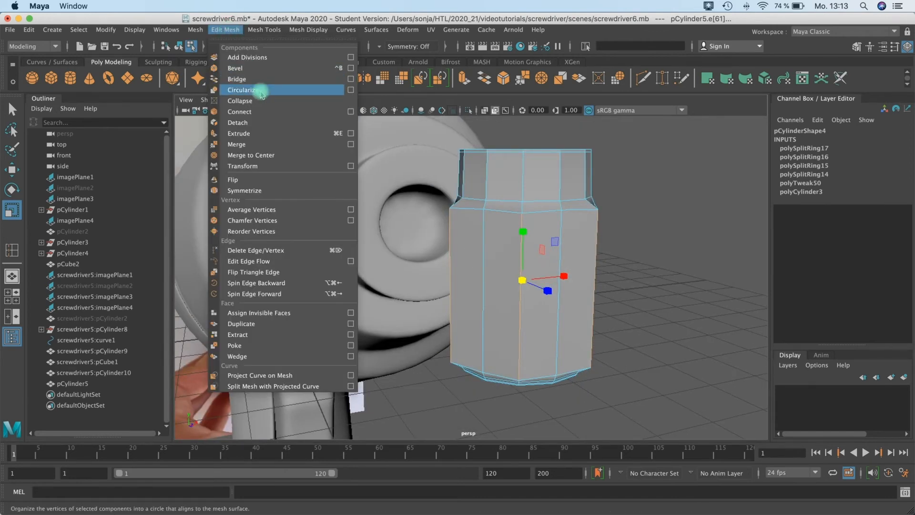
click(251, 69)
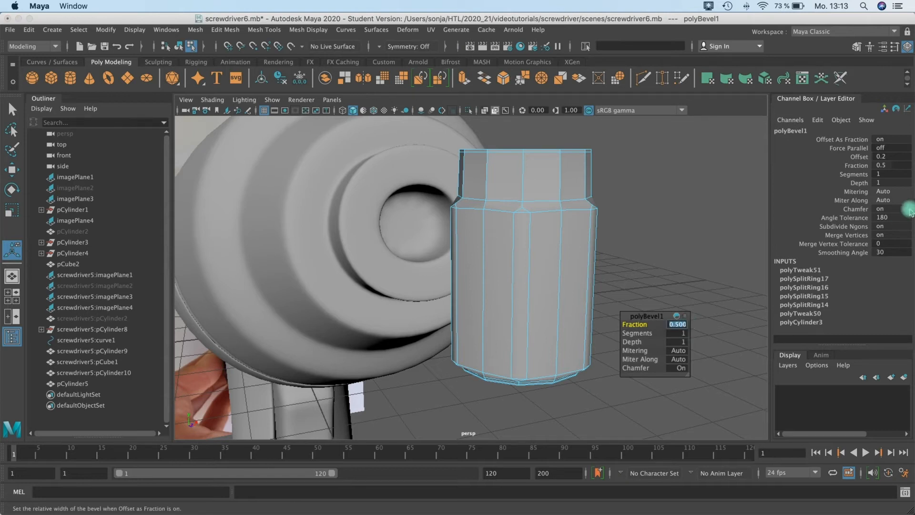
Try a fraction of 0.1 for the corner bevel, reduce it to 0.05 and set the bevel to 2 segments
text(0.1)
key(Return)
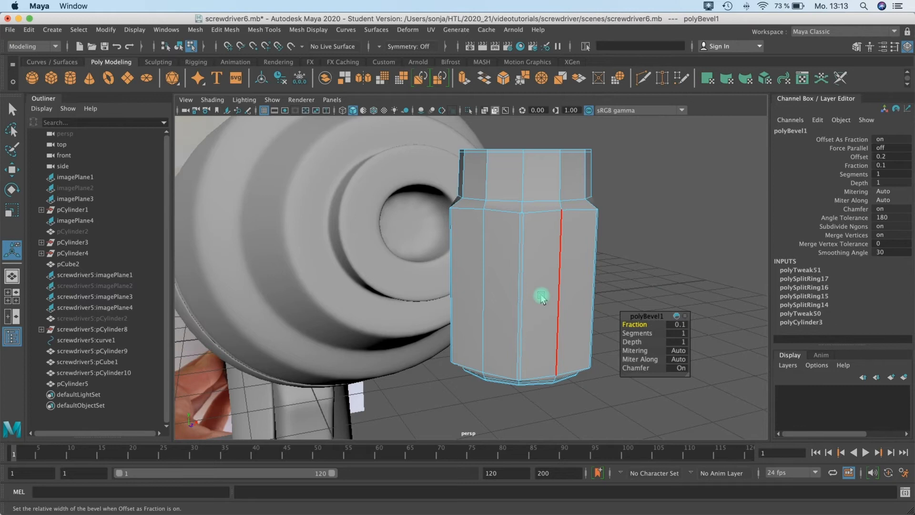
scroll(541, 295, up, 5)
middle_drag(542, 296, 511, 284)
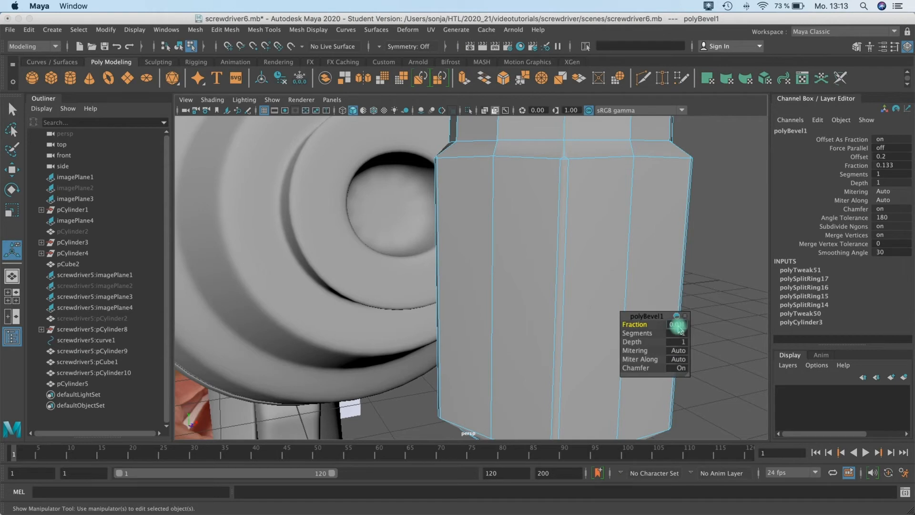
key(Return)
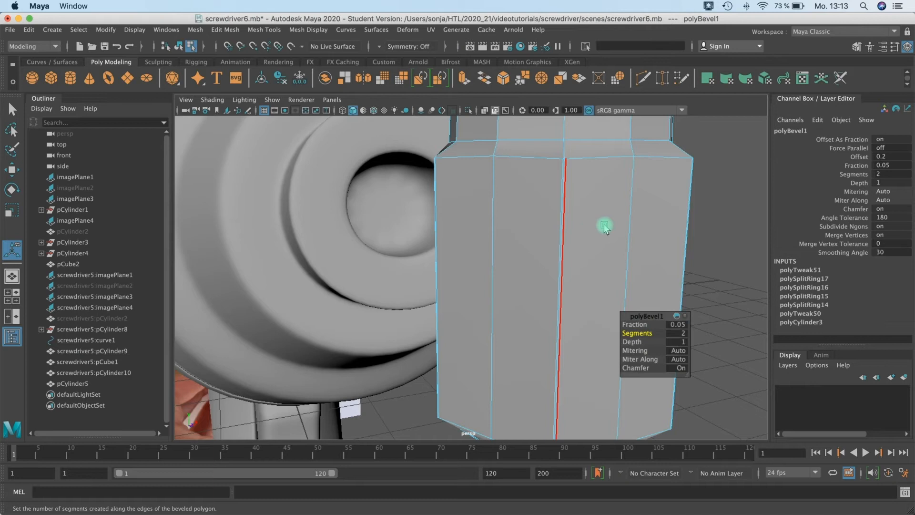
Return the cylinder to object mode and save the scene, accepting the student version notice
right_drag(606, 216, 665, 201)
key(super+s)
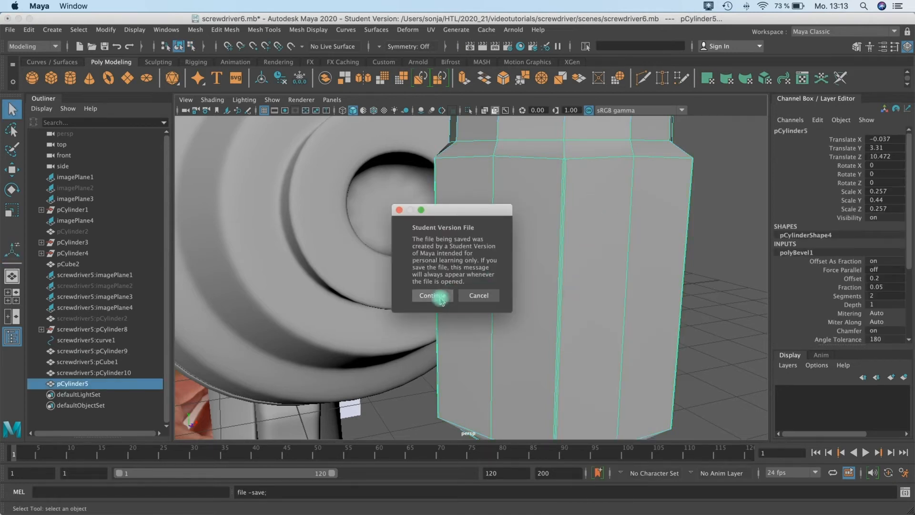
click(440, 297)
Check the bevelled body in smooth preview and undo the last changes to the bevel's fraction and segments
key(3)
scroll(590, 265, down, 5)
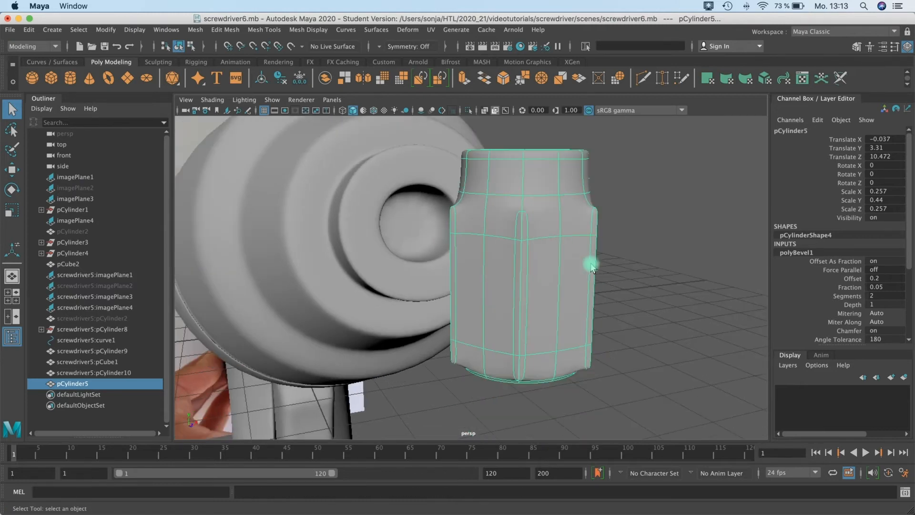
click(631, 251)
alt+drag(536, 284, 490, 272)
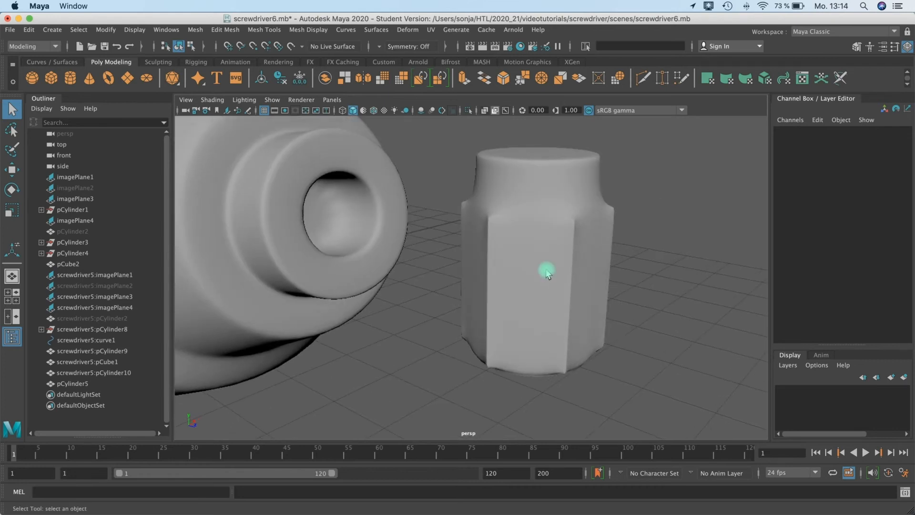
click(547, 272)
click(548, 273)
key(z)
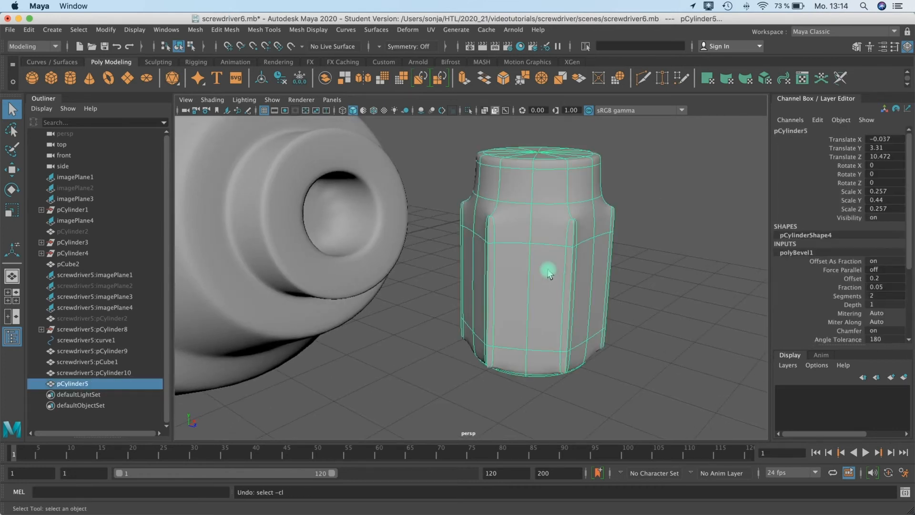
key(z)
key(z)
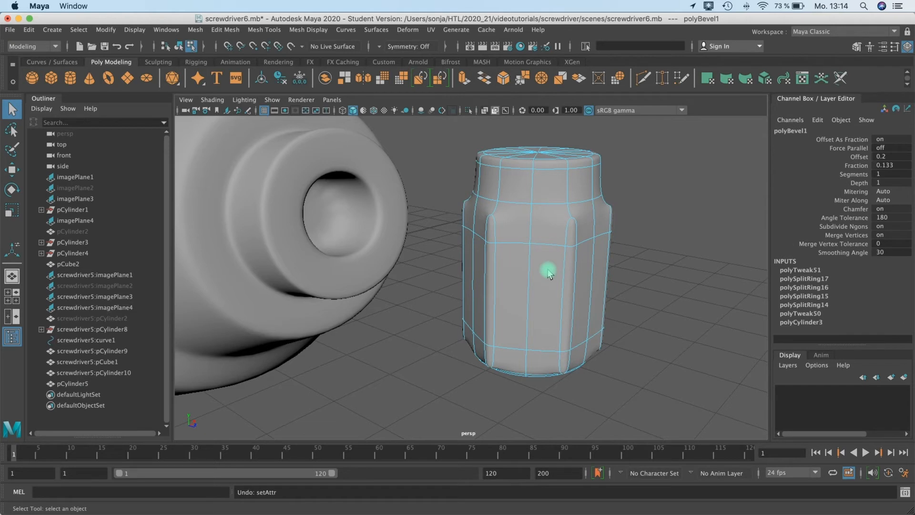
Examine the top end of a bevelled corner below the neck, comparing the unsmoothed mesh with the smooth preview
key(1)
key(3)
right_drag(559, 265, 592, 244)
alt+drag(592, 245, 526, 261)
click(526, 262)
key(1)
scroll(527, 229, up, 8)
alt+middle_drag(575, 210, 496, 276)
mouse_move(496, 275)
alt+mouse_down()
mouse_move(515, 265)
mouse_move(496, 264)
mouse_move(503, 290)
alt+mouse_up()
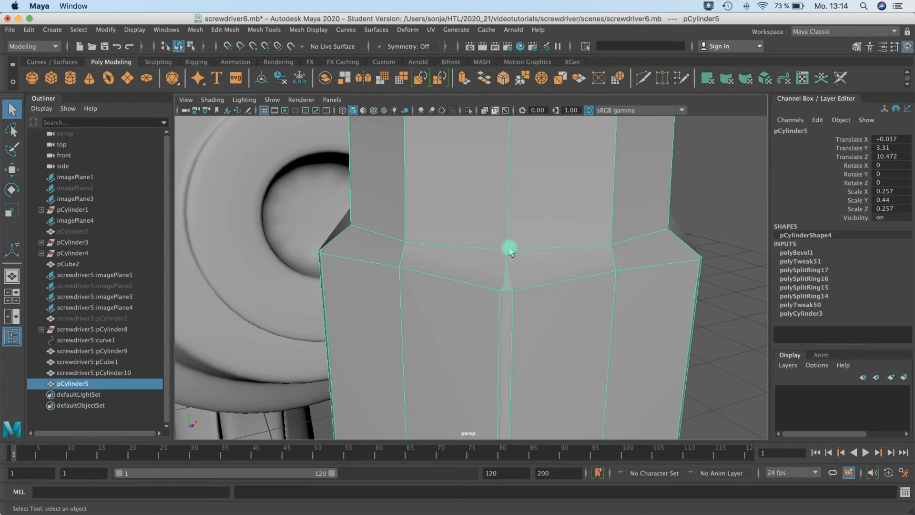
key(3)
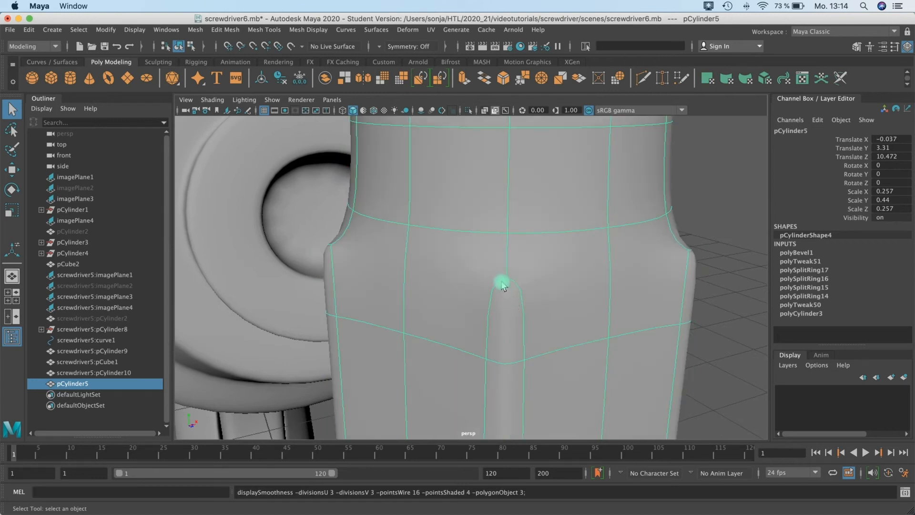
key(1)
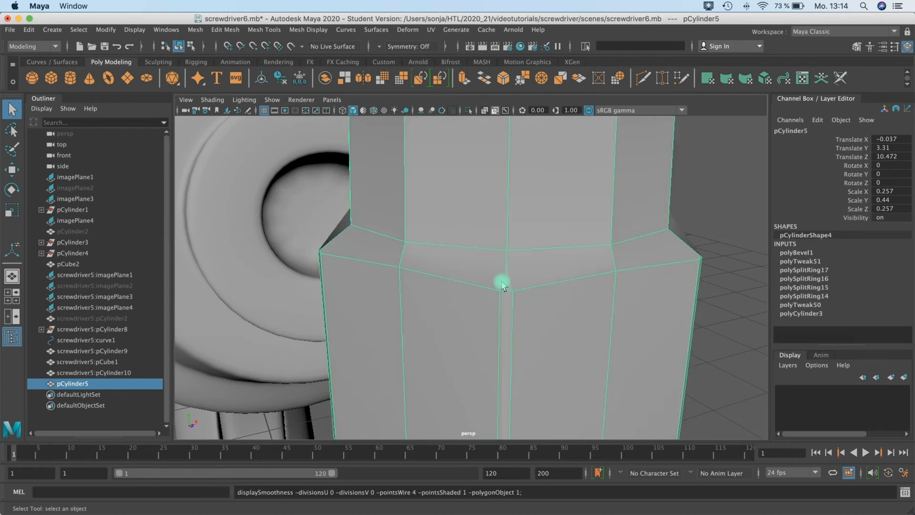
Multi-Cut edges from the neck vertex to both bevel vertices at the front corner and delete the surplus edges between them
click(643, 78)
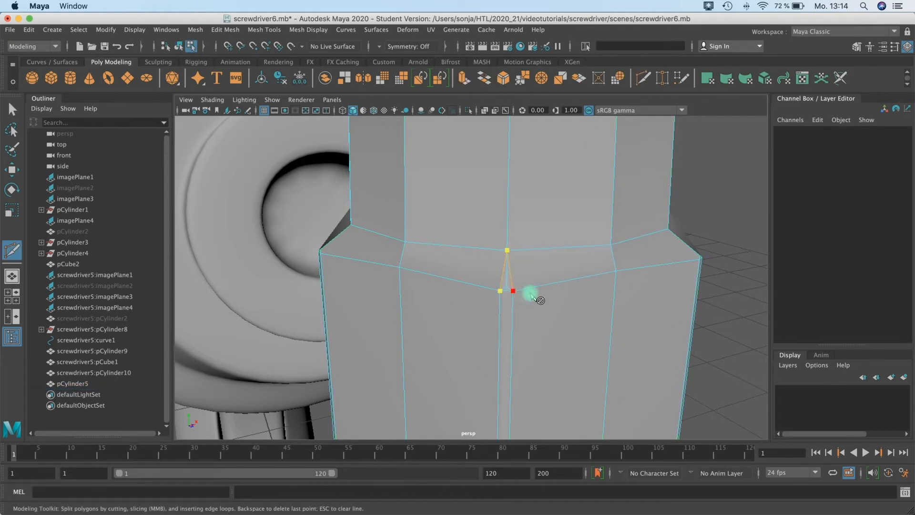
key(q)
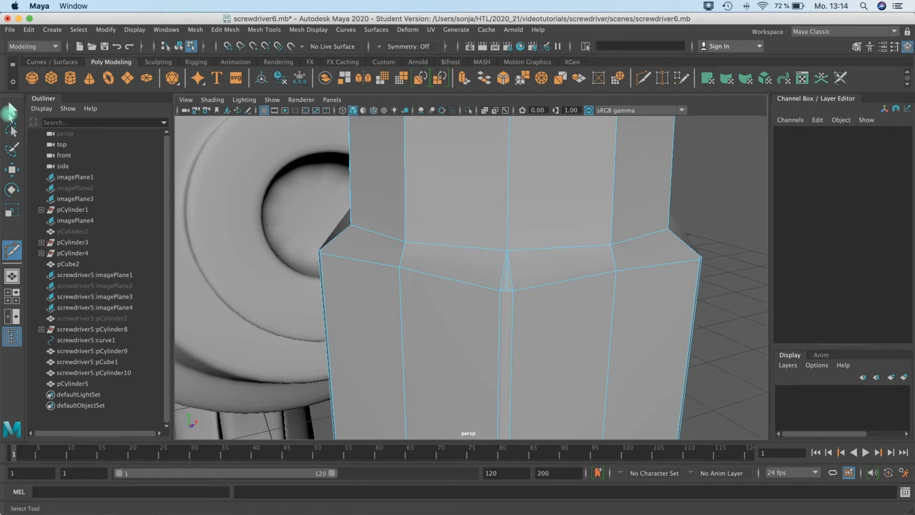
right_drag(496, 259, 508, 294)
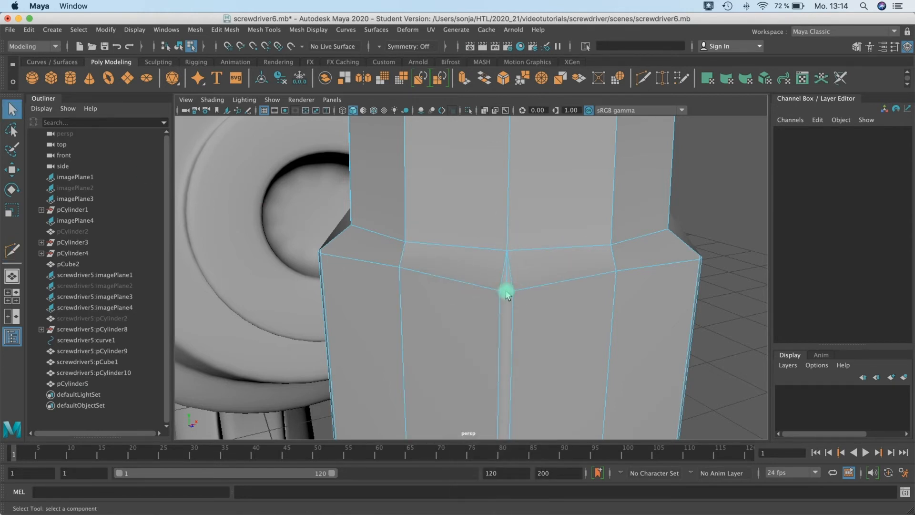
click(509, 290)
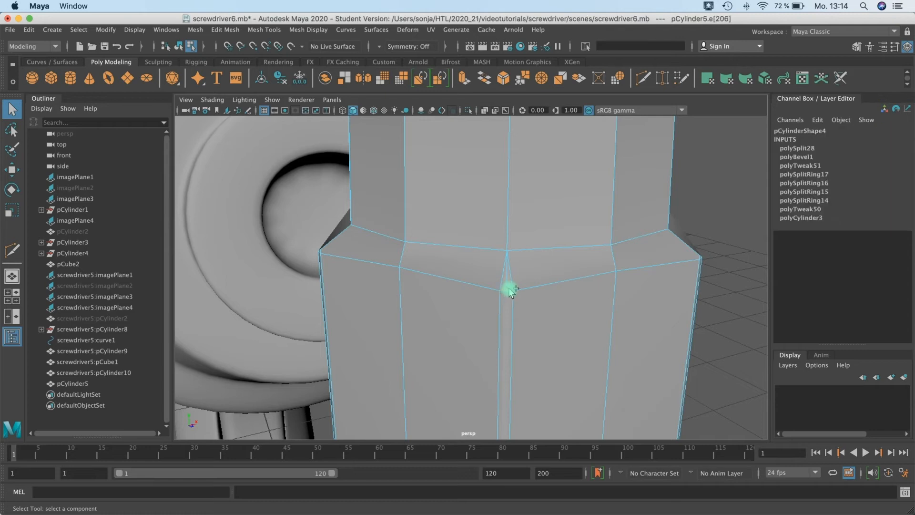
shift+click(509, 285)
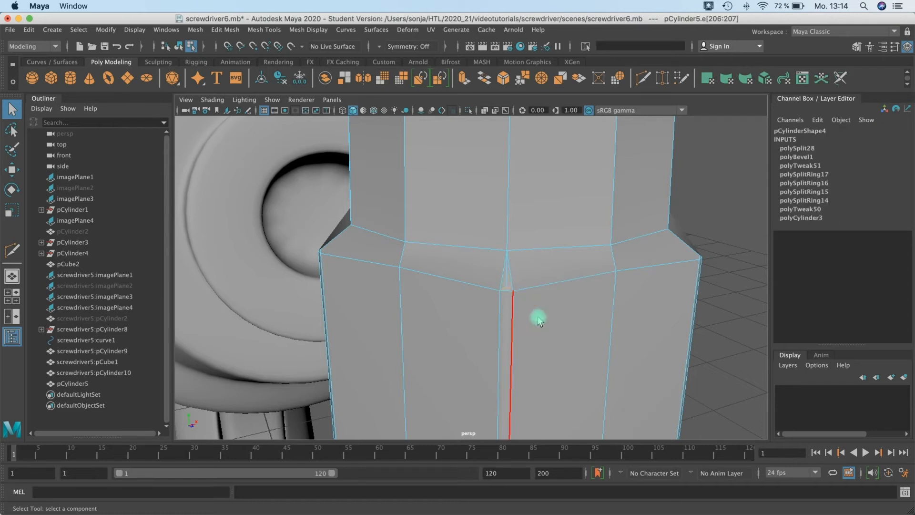
key(ctrl+Delete)
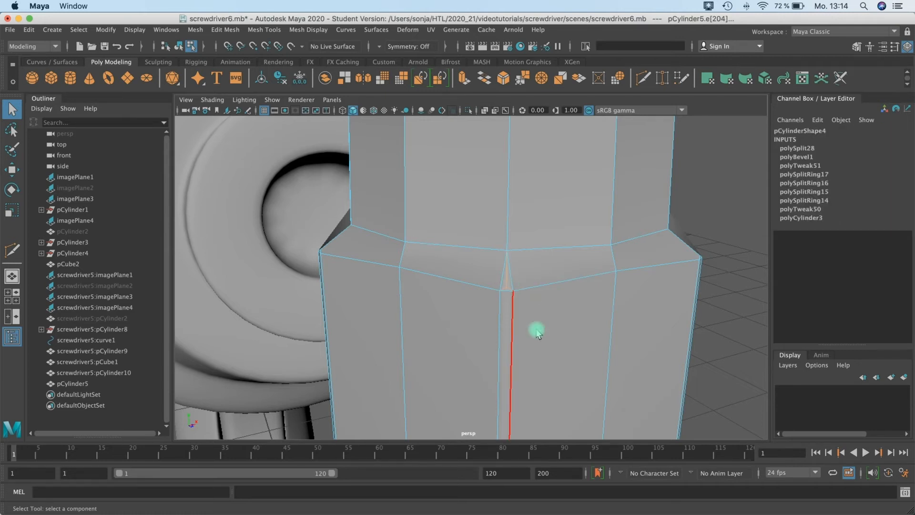
right_drag(509, 272, 467, 246)
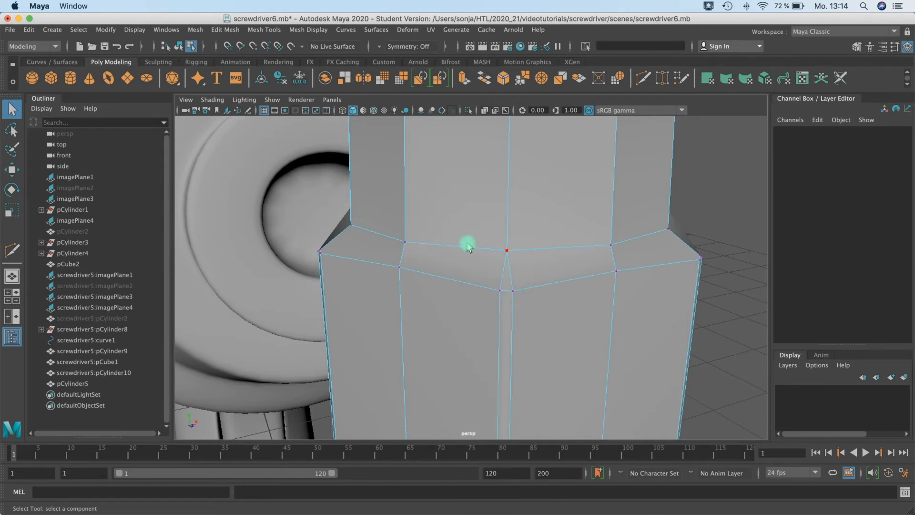
Check the reworked front corner in smooth preview and bring the neighbouring shoulder corner into view
key(3)
right_drag(544, 259, 596, 238)
alt+drag(526, 300, 474, 293)
click(491, 306)
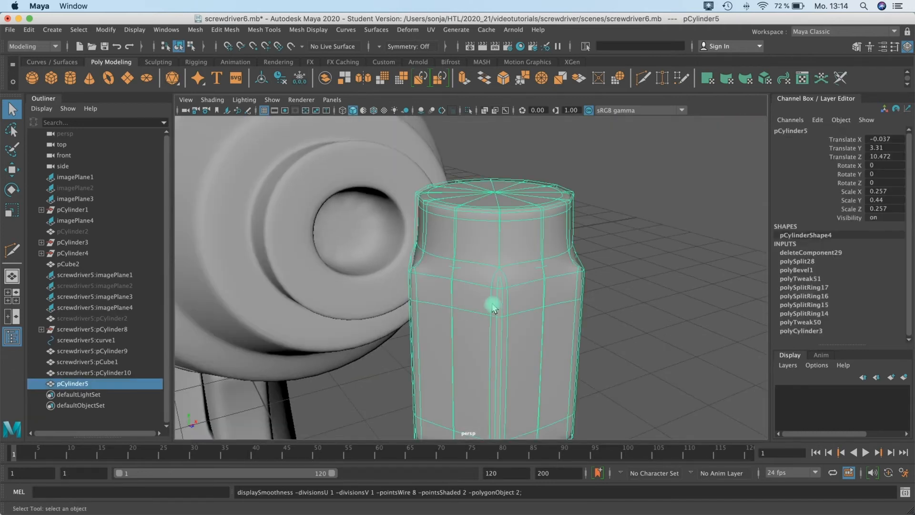
key(3)
key(1)
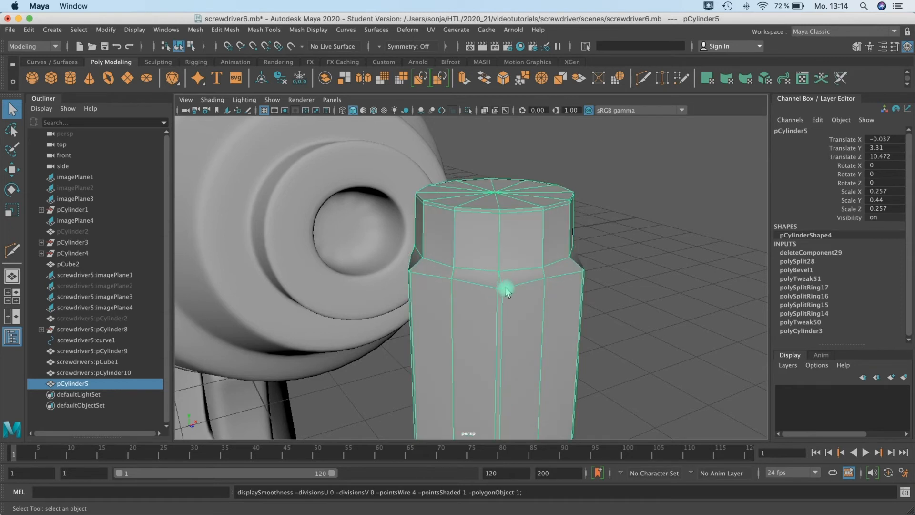
alt+right_drag(510, 291, 590, 291)
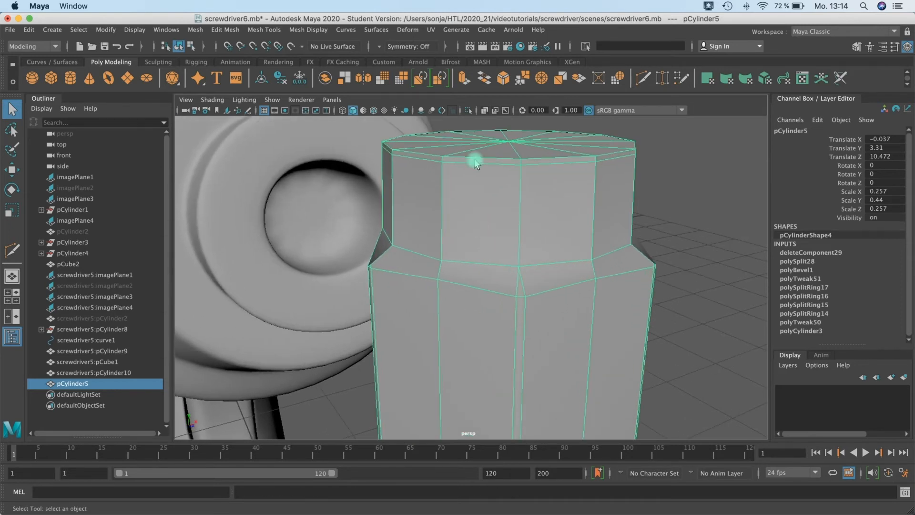
alt+drag(525, 305, 358, 318)
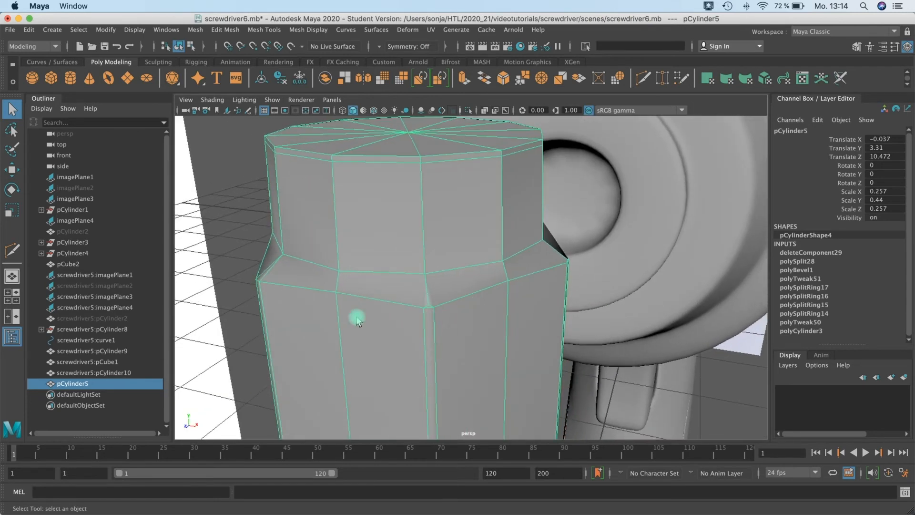
Multi-Cut edges from the neck vertices to the paired bevel vertices at the next two shoulder corners
click(643, 78)
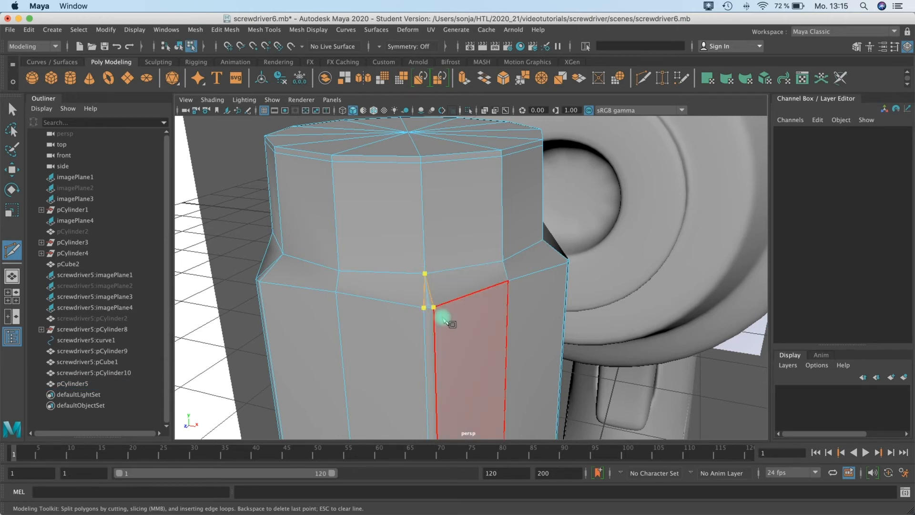
alt+drag(511, 280, 409, 308)
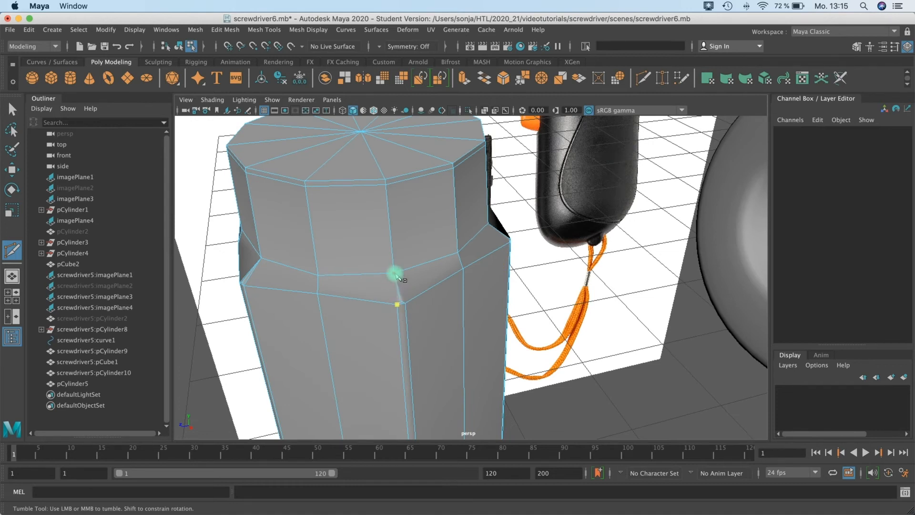
click(405, 303)
alt+drag(431, 315, 476, 321)
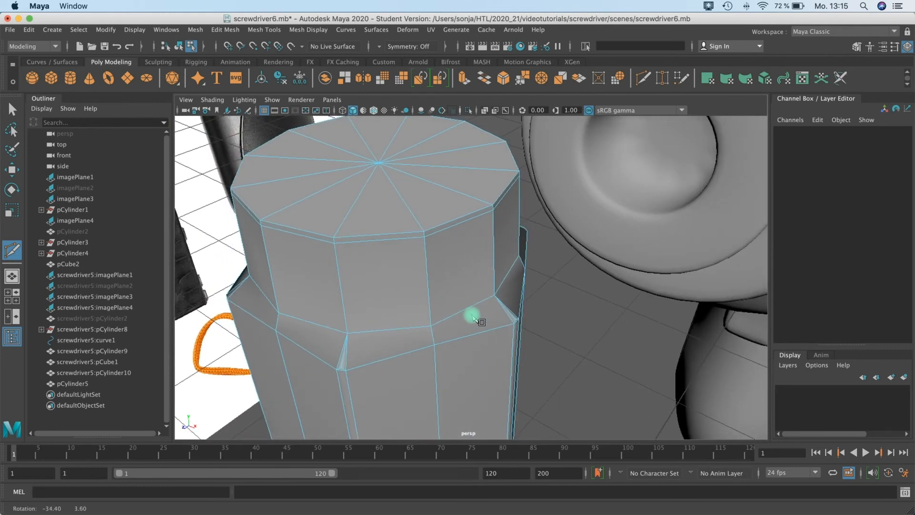
click(12, 109)
alt+drag(273, 281, 433, 266)
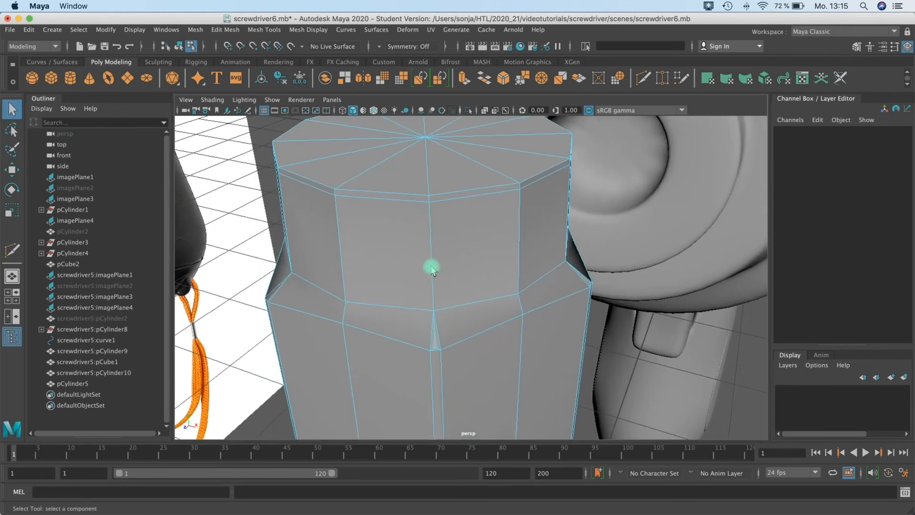
Delete the surplus edges inside the small triangles at the two newly cut shoulder corners
click(436, 348)
key(Delete)
click(435, 348)
key(Delete)
click(435, 349)
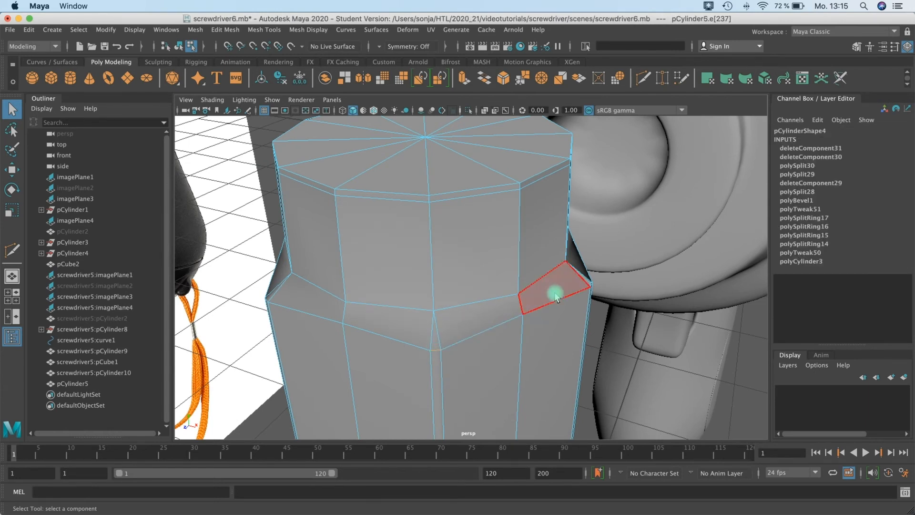
alt+drag(522, 295, 448, 305)
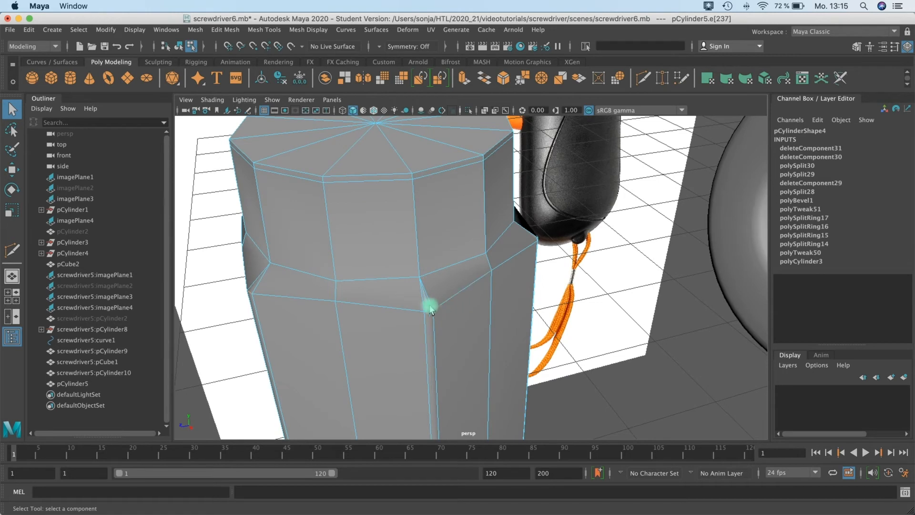
key(Delete)
click(430, 312)
key(Delete)
click(428, 310)
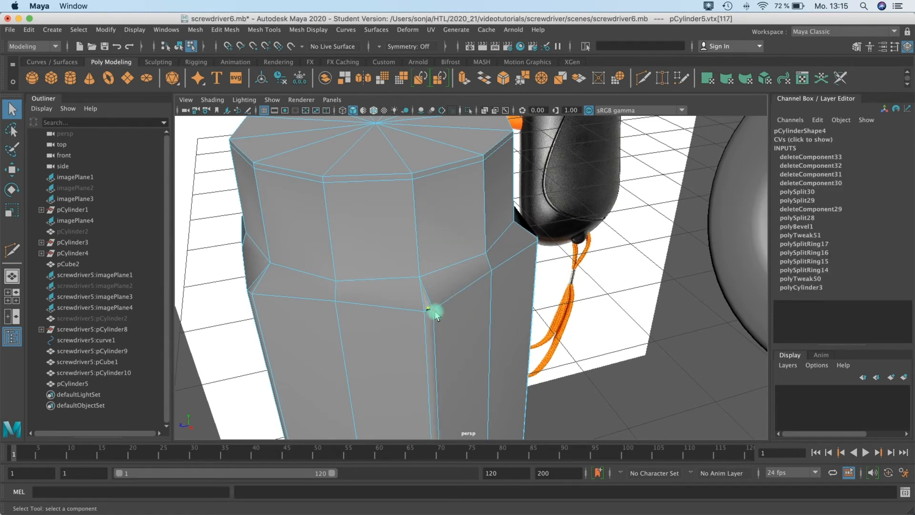
key(z)
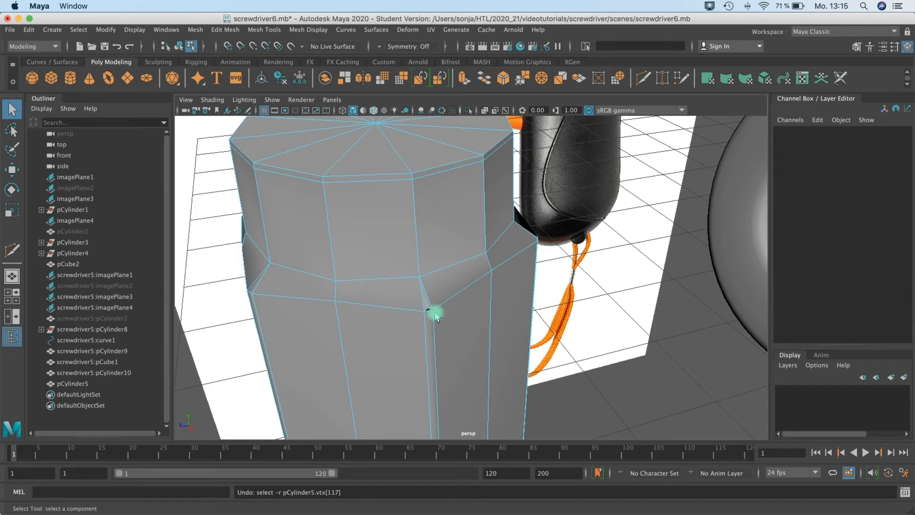
key(z)
Switch to edge selection and delete the remaining surplus edge inside the last cut corner's triangle
right_drag(429, 308, 432, 230)
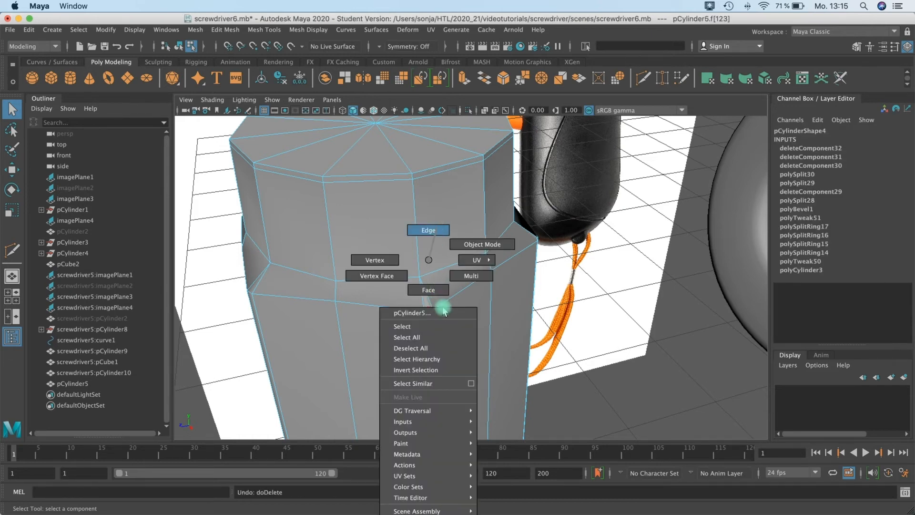
scroll(442, 307, up, 5)
click(388, 342)
key(Delete)
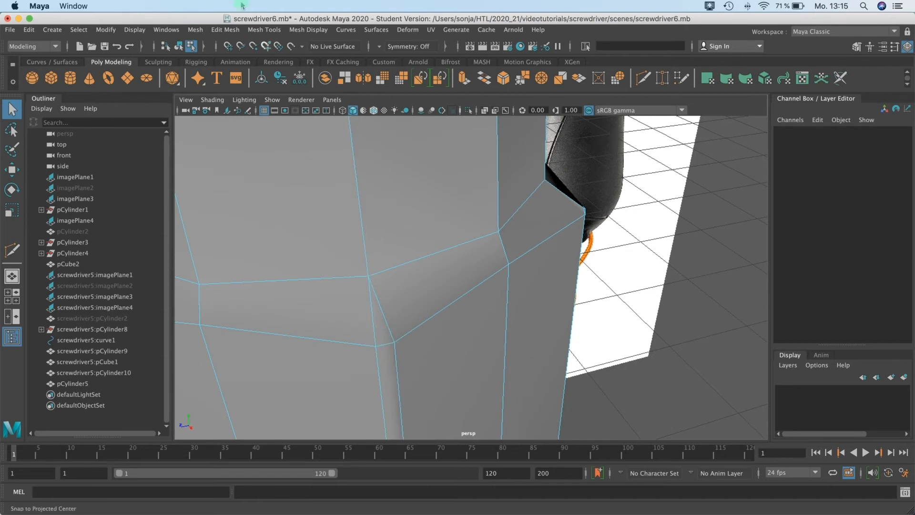
Insert edge loops just above and below the ridge between shoulder and hexagonal body, and check them in smooth preview
click(265, 30)
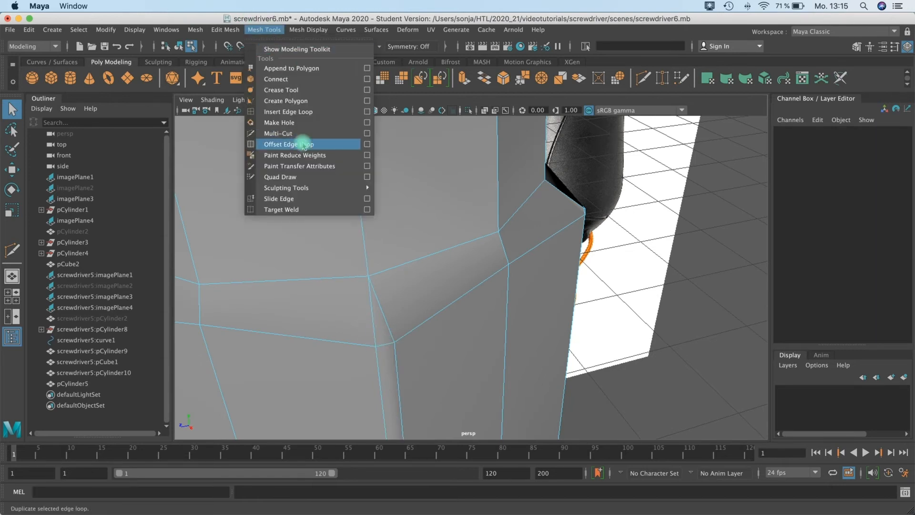
click(290, 112)
drag(375, 351, 377, 353)
alt+drag(377, 354, 444, 276)
alt+middle_drag(438, 200, 453, 356)
alt+middle_drag(444, 224, 457, 310)
key(3)
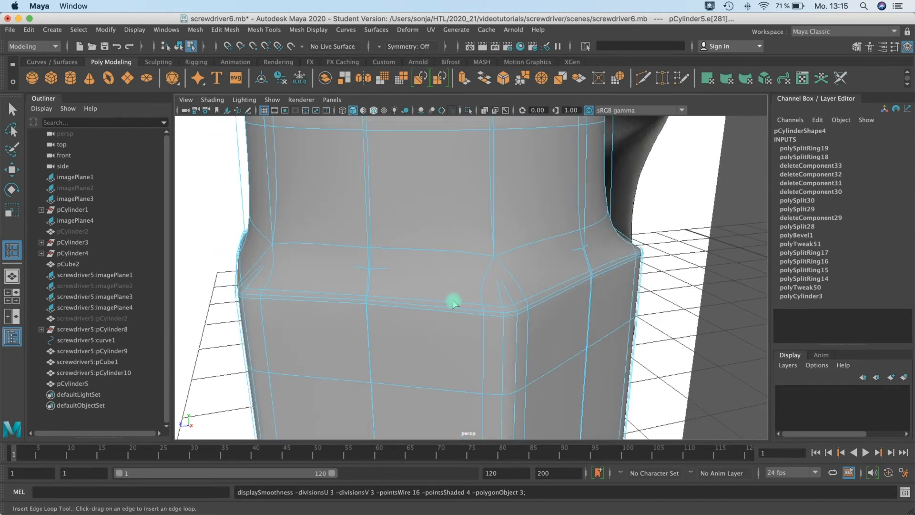
Return the cylinder to object mode and examine its shoulder and corners without smoothing
key(q)
click(367, 235)
right_drag(367, 233, 445, 224)
click(234, 188)
alt+drag(465, 245, 496, 298)
click(488, 318)
alt+drag(461, 328, 493, 326)
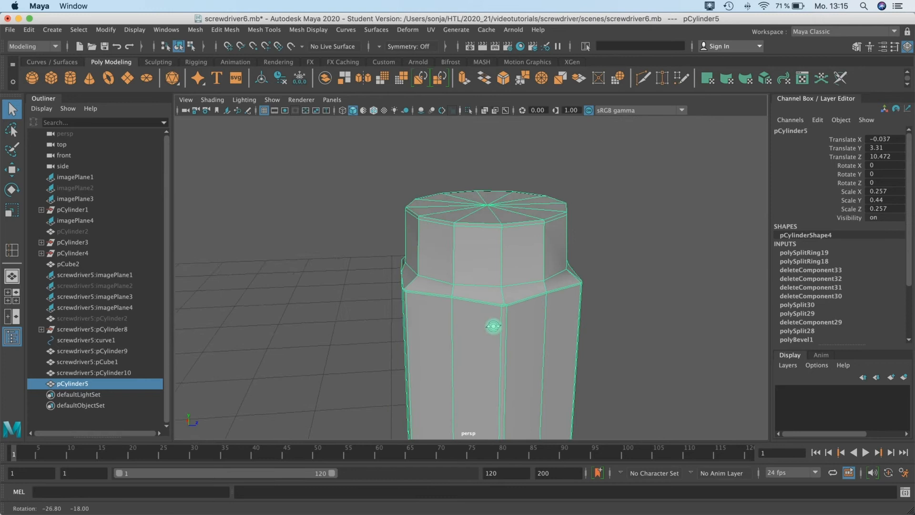
Cut new edges with Multi-Cut from the neck vertices down to the bevel points at the remaining uncut shoulder corners
scroll(493, 326, up, 8)
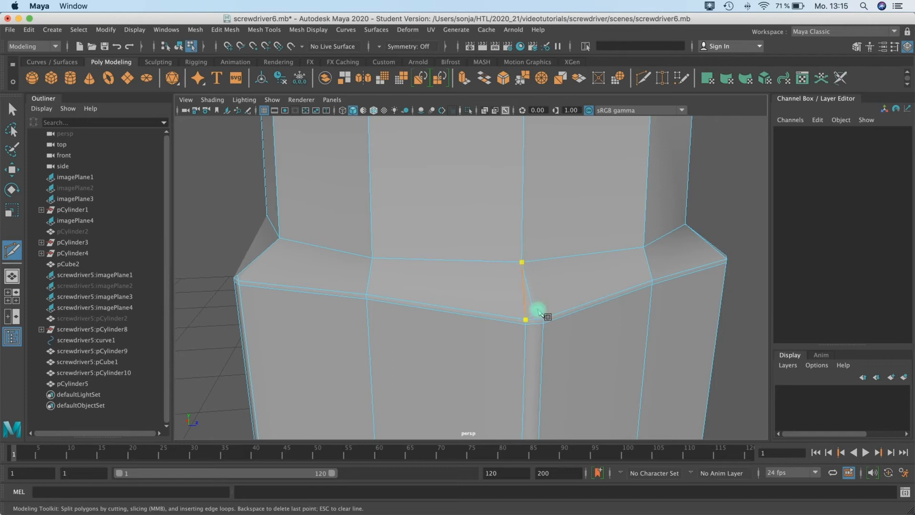
key(Return)
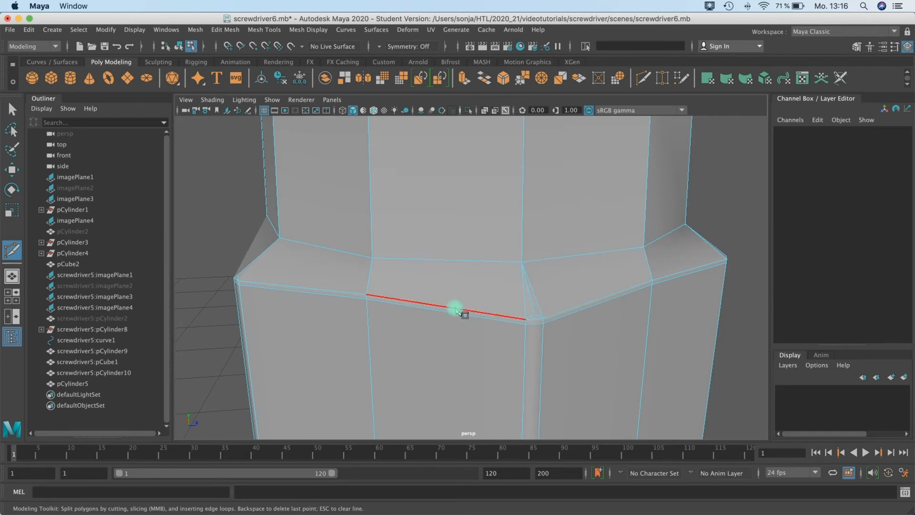
alt+drag(406, 315, 440, 335)
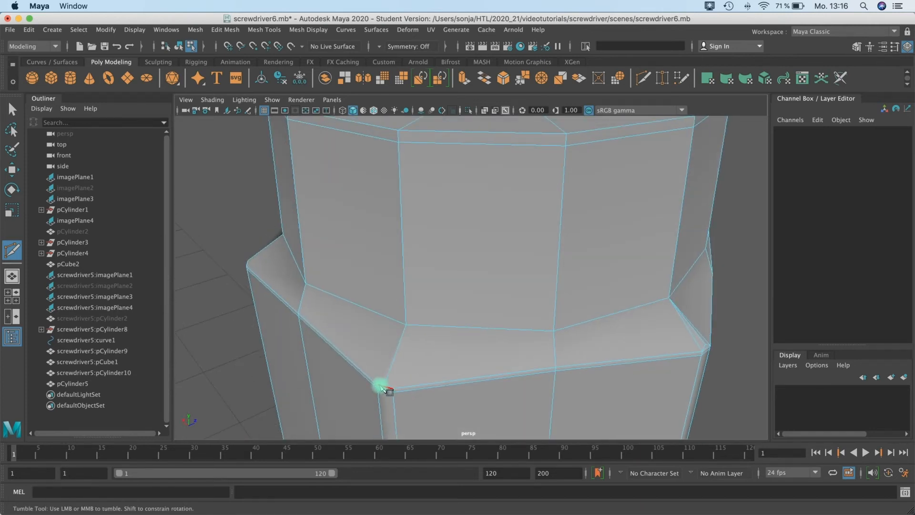
click(406, 325)
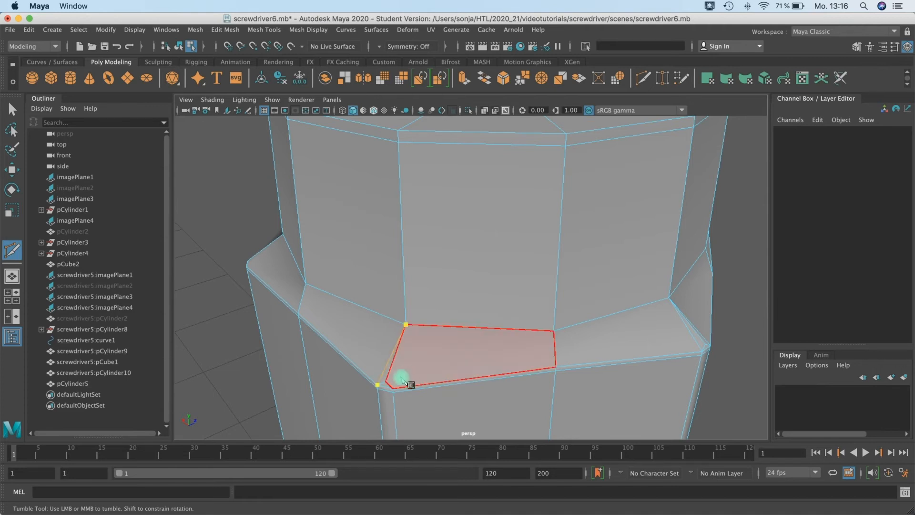
alt+drag(346, 309, 412, 339)
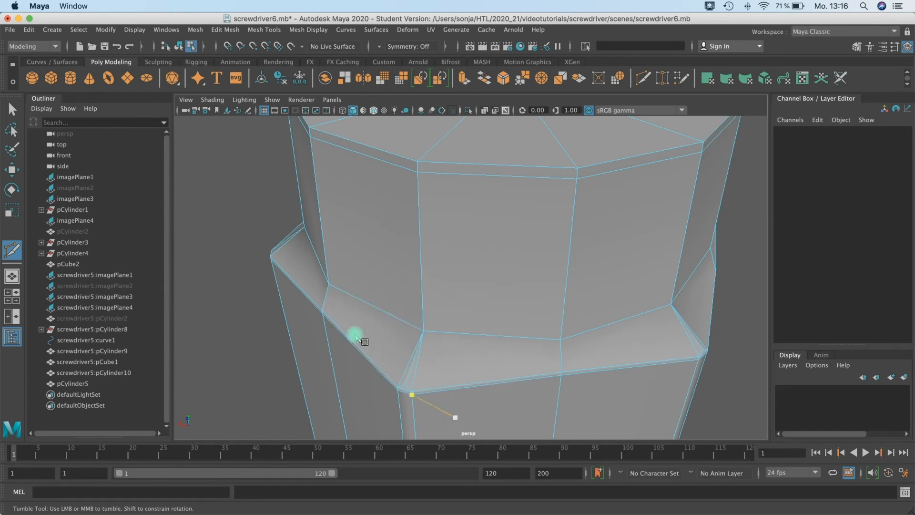
Switch to edge selection and delete the surplus edges inside the triangle of the first newly cut shoulder corner
click(12, 109)
right_drag(418, 374, 411, 230)
click(412, 371)
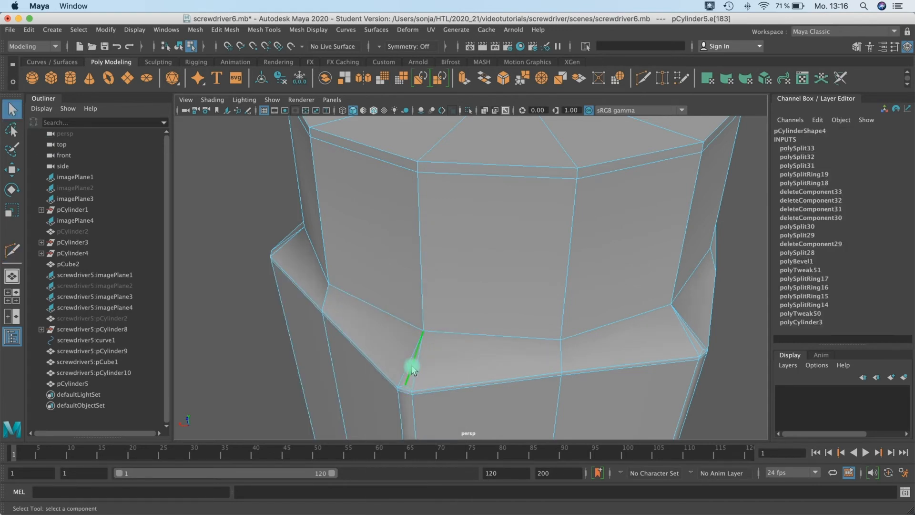
key(Delete)
click(403, 385)
key(Delete)
click(408, 388)
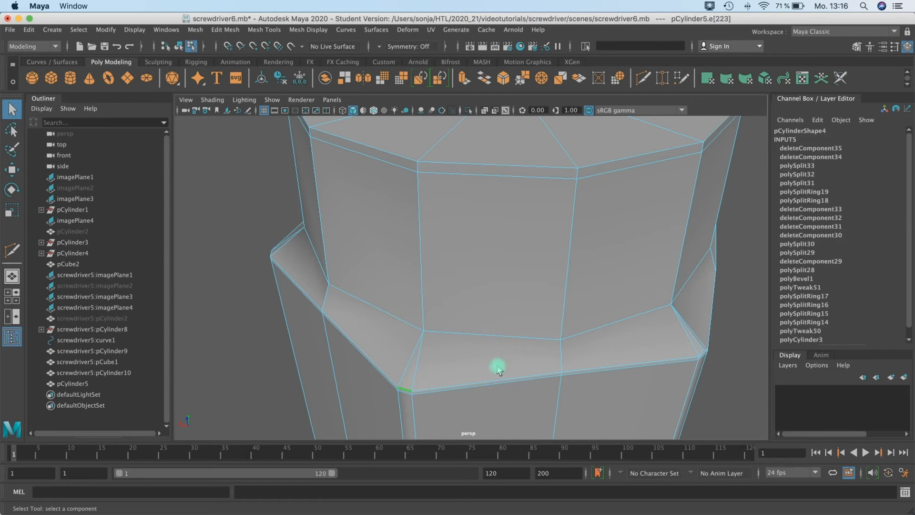
Delete the surplus edges inside the small triangles at the other two newly cut shoulder corners
alt+drag(579, 346, 506, 333)
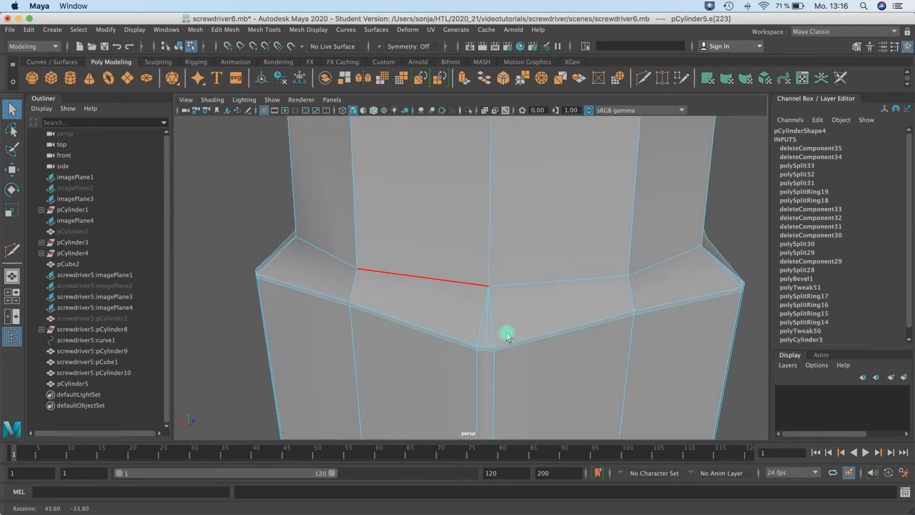
key(Delete)
click(484, 347)
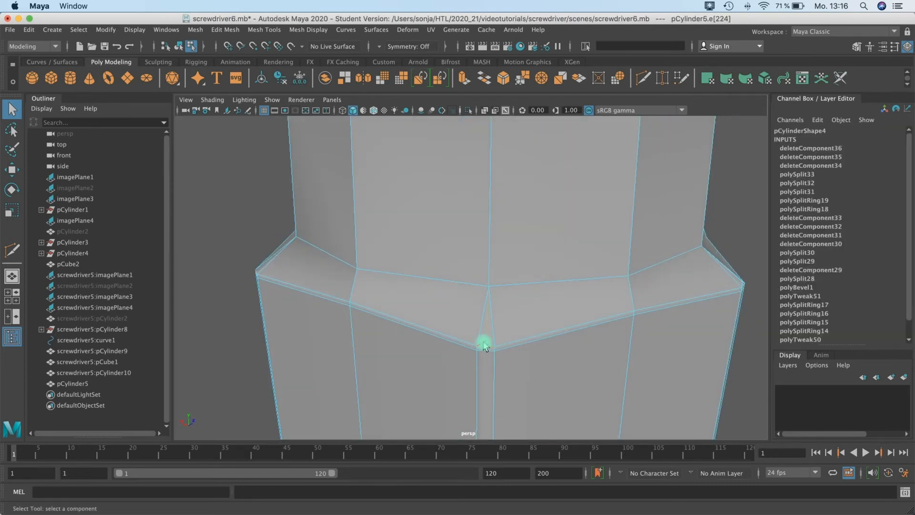
key(Delete)
alt+drag(629, 289, 427, 343)
click(384, 363)
key(Delete)
Inspect the cylinder in smooth preview, return to object mode and check it again without smoothing
key(3)
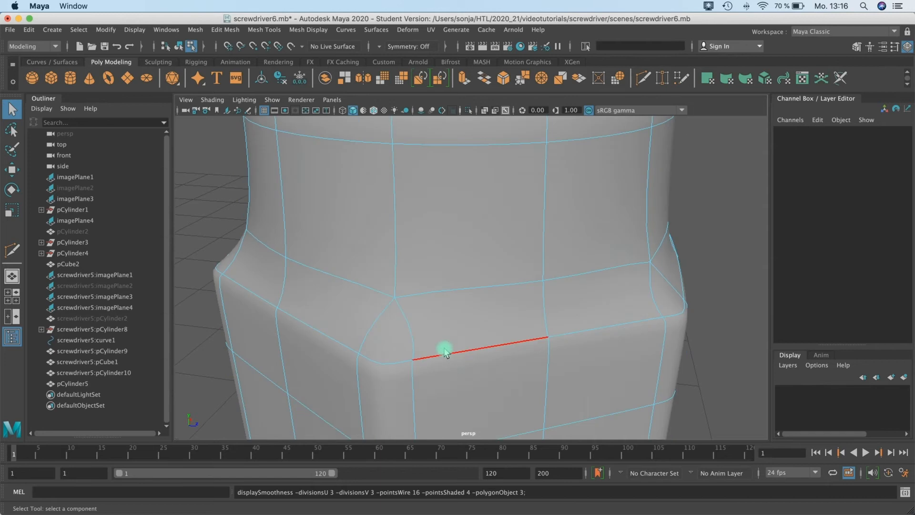
scroll(467, 290, down, 10)
right_drag(477, 259, 509, 245)
alt+drag(562, 241, 439, 374)
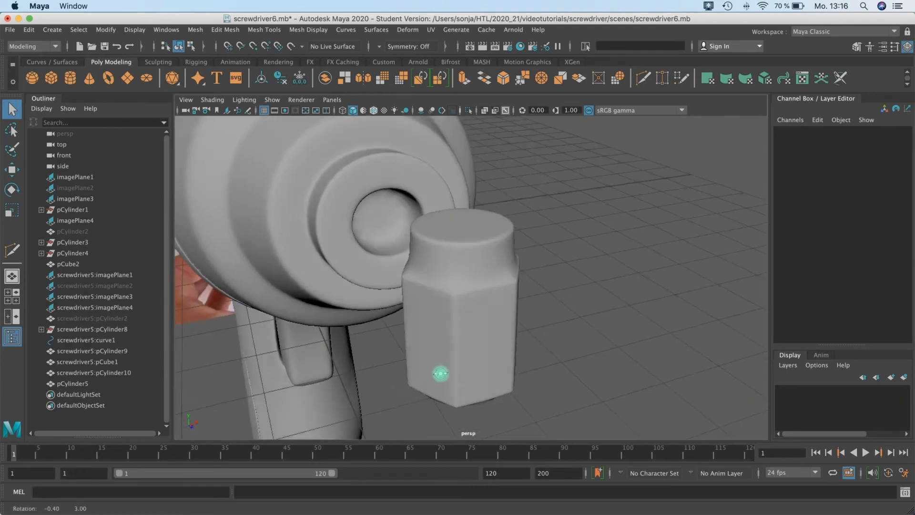
click(508, 268)
alt+drag(508, 268, 445, 310)
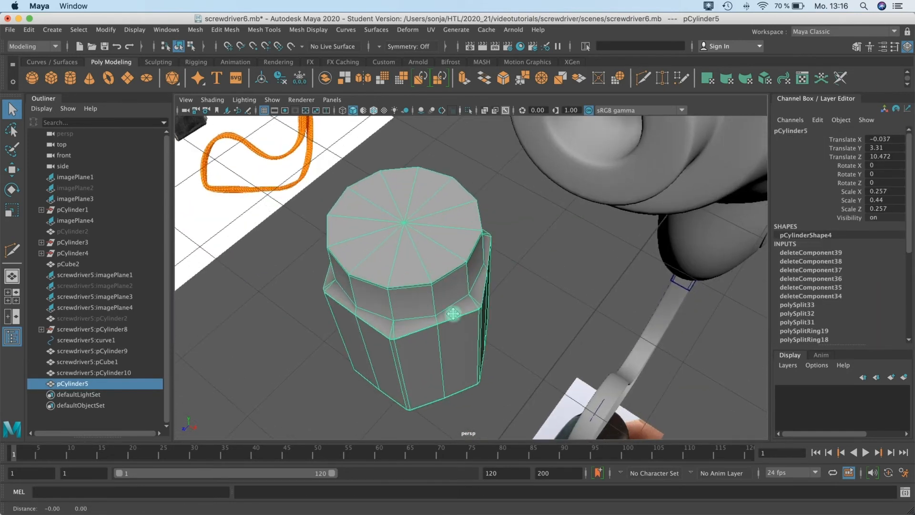
Switch to face selection and select all the triangular faces of the cylinder's top cap
alt+middle_drag(445, 310, 470, 345)
scroll(467, 339, down, 5)
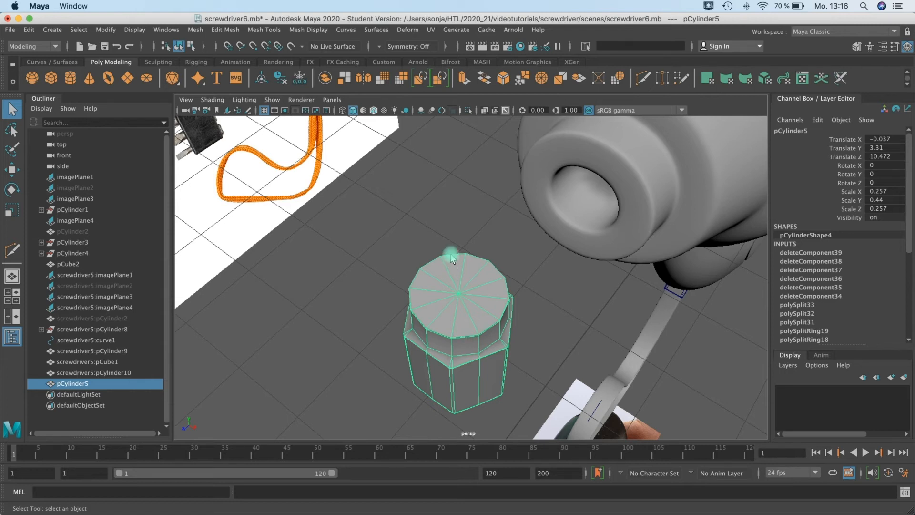
right_click(465, 297)
right_drag(464, 293, 463, 288)
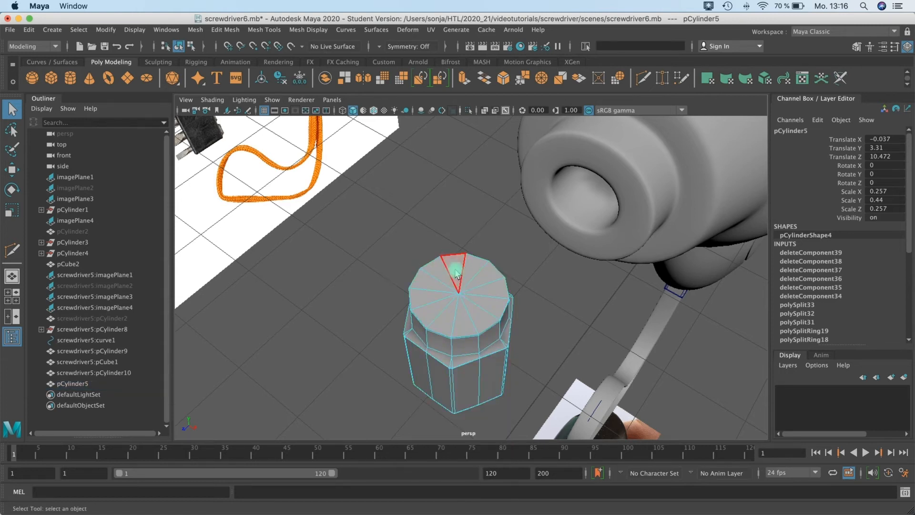
click(453, 270)
shift+click(438, 272)
shift+click(425, 282)
shift+click(427, 312)
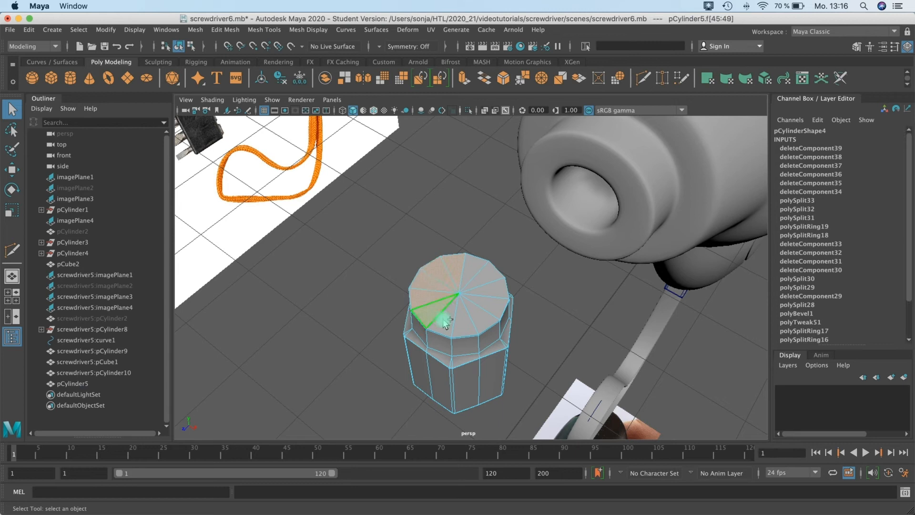
shift+click(457, 324)
shift+click(476, 317)
shift+click(491, 303)
shift+click(478, 275)
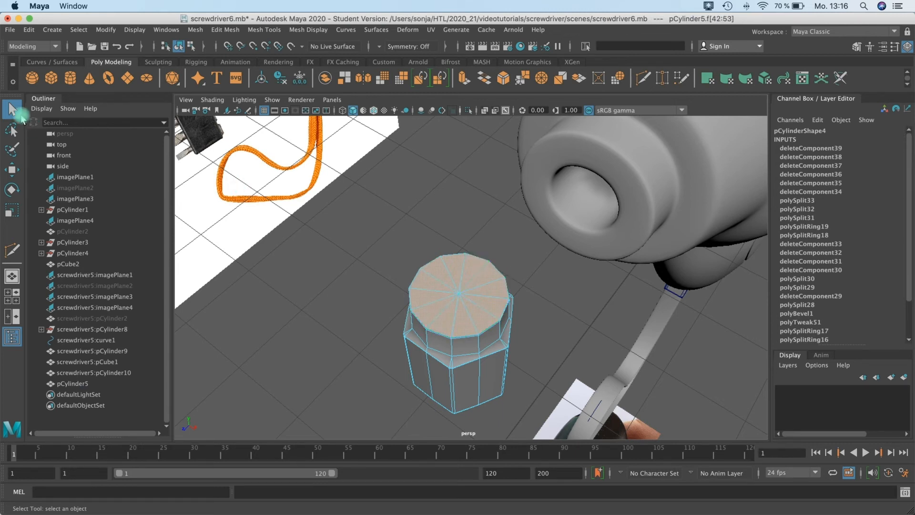
click(464, 78)
alt+drag(482, 284, 497, 208)
click(706, 332)
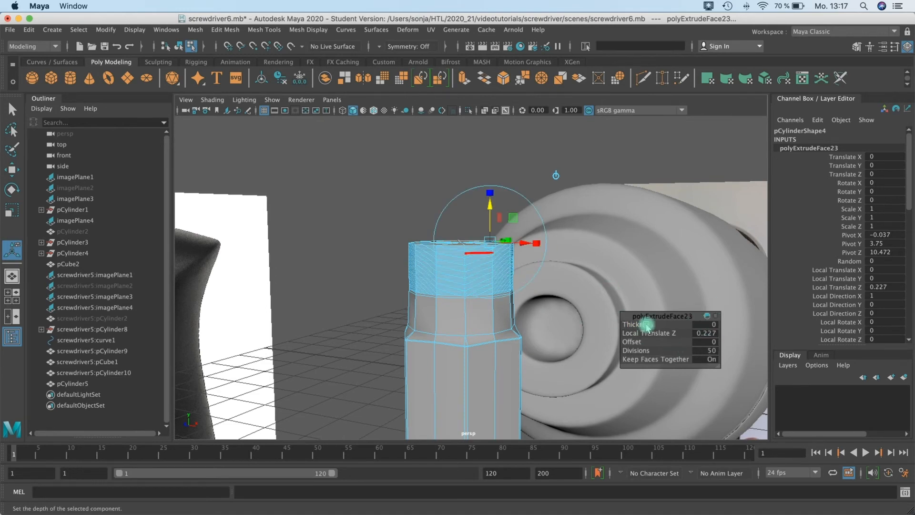
key(z)
key(z)
key(z)
key(z)
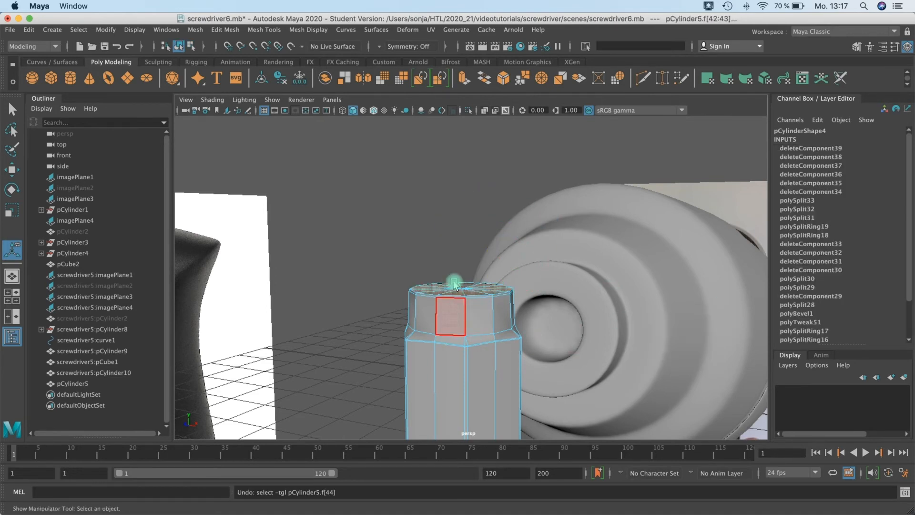
Add the missing cap face back to the selection and extrude the whole cap upward with 1 division to lengthen the neck
alt+drag(444, 251, 443, 277)
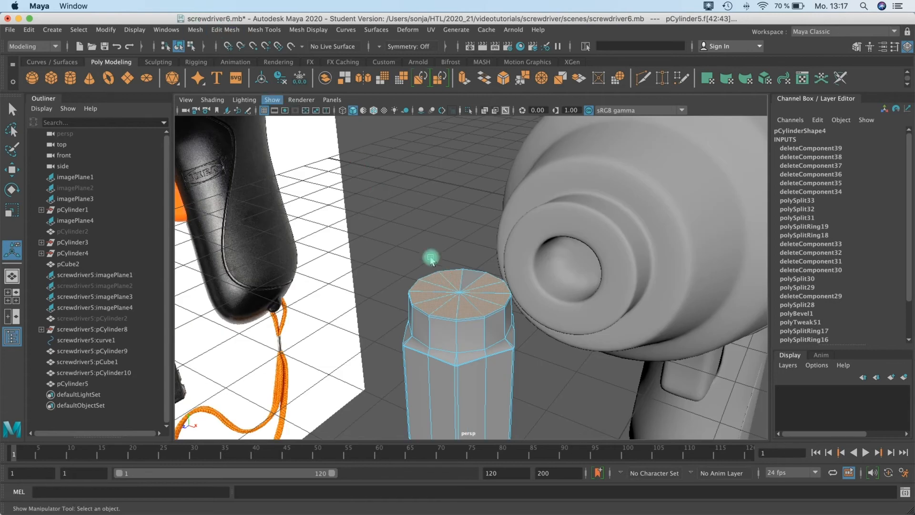
shift+click(472, 282)
click(241, 45)
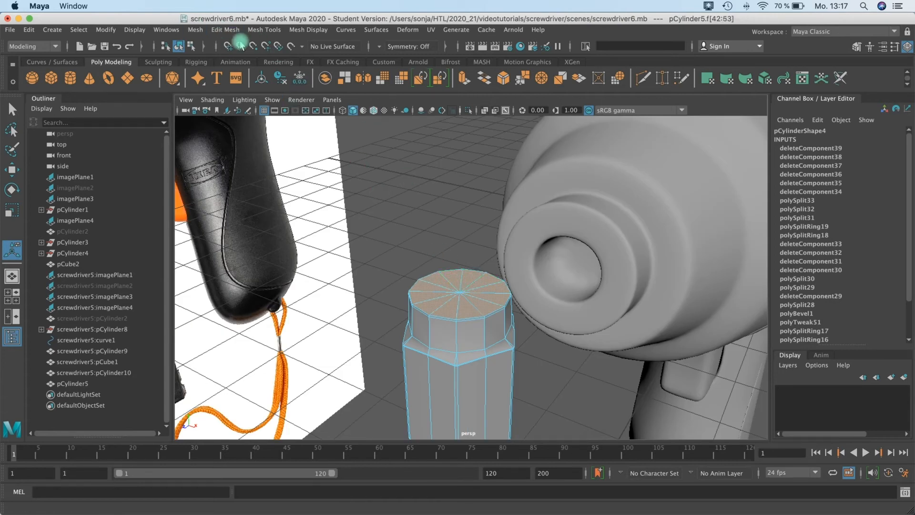
click(229, 29)
click(264, 29)
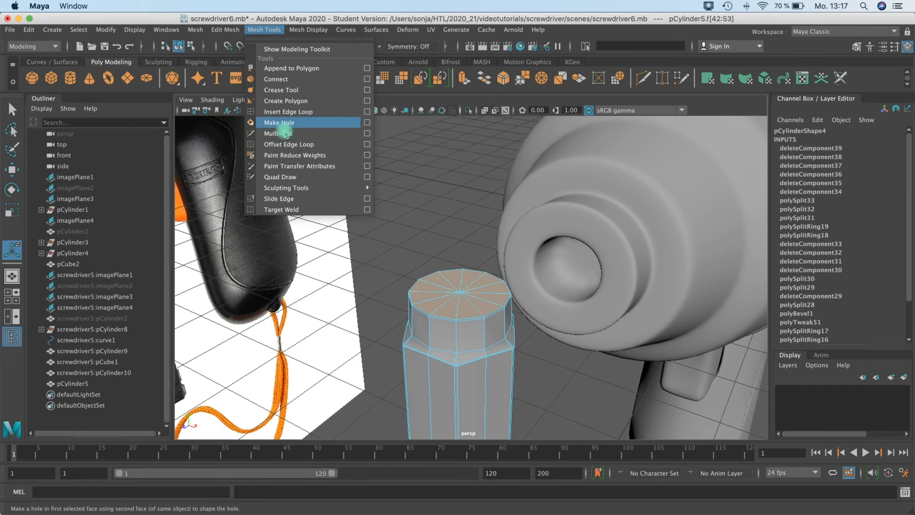
mouse_move(222, 32)
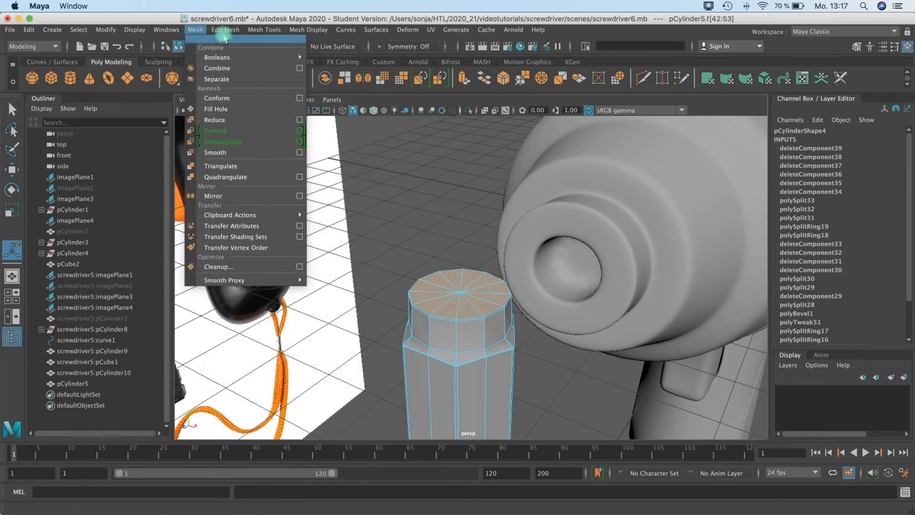
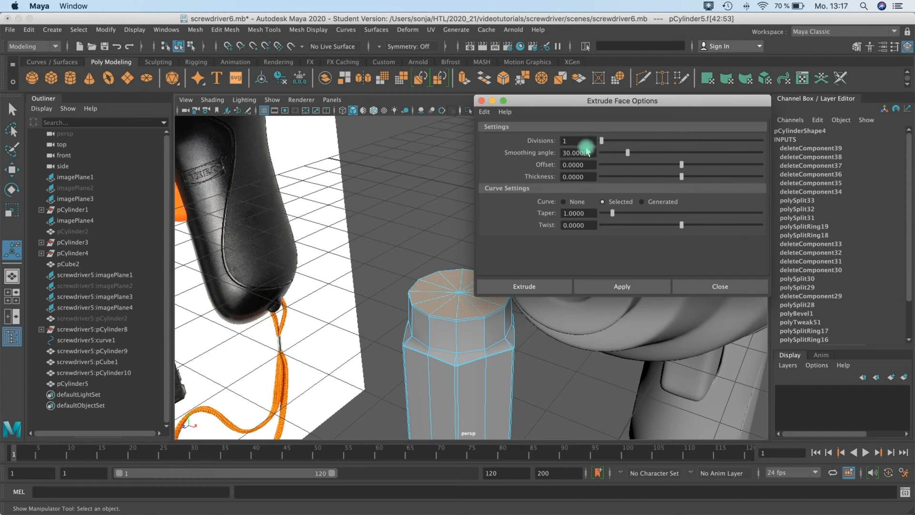
click(504, 285)
drag(491, 257, 459, 273)
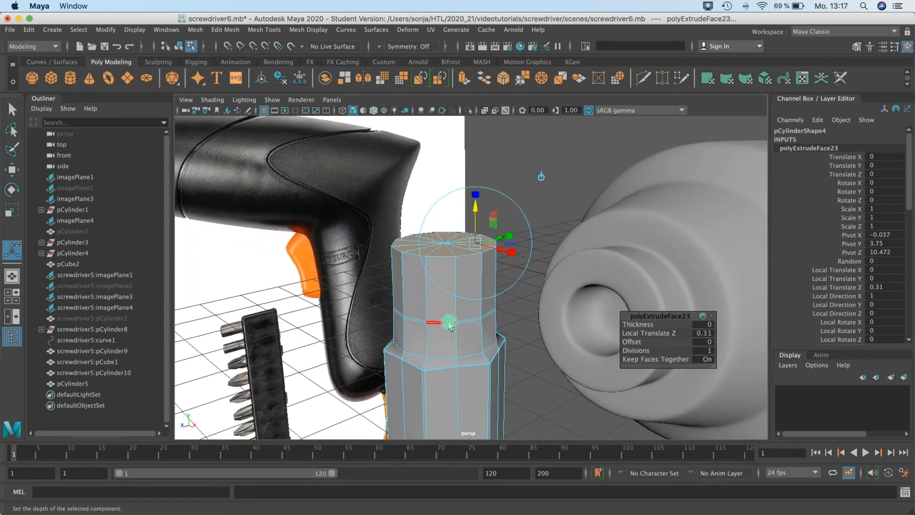
drag(476, 208, 475, 186)
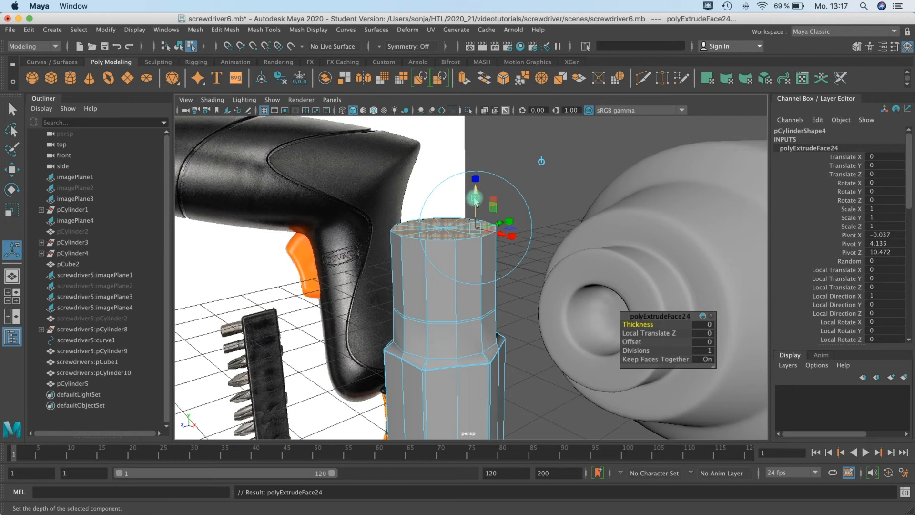
Extrude the cap upward again by about 0.28, then scale it down and raise it to form a narrow tapered tip
drag(475, 200, 438, 200)
key(w)
key(r)
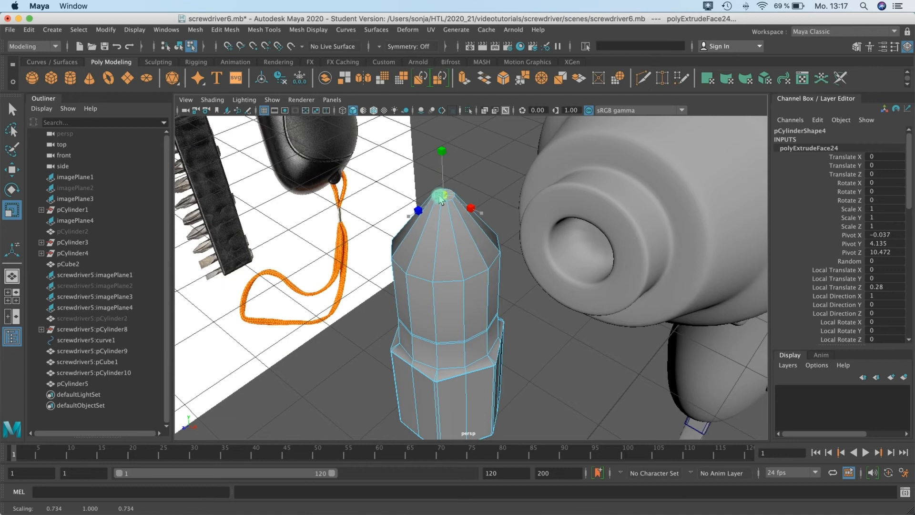
key(w)
drag(444, 151, 438, 127)
alt+drag(433, 228, 470, 260)
click(470, 262)
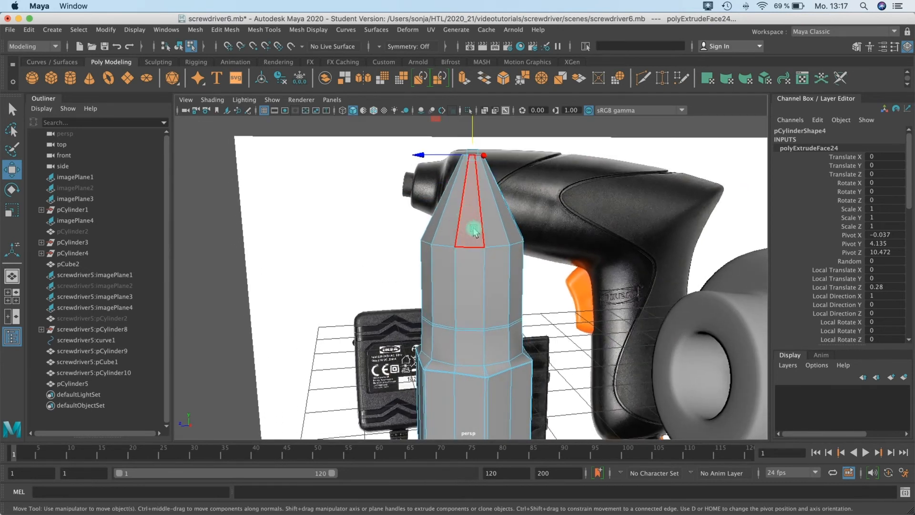
click(468, 257)
Switch to face selection and select two adjacent columns of faces on the tapered tip and the neck section below
mouse_move(467, 257)
alt+mouse_down()
mouse_move(504, 262)
mouse_move(500, 280)
mouse_move(458, 254)
alt+mouse_up()
right_click(459, 239)
right_drag(456, 258, 455, 264)
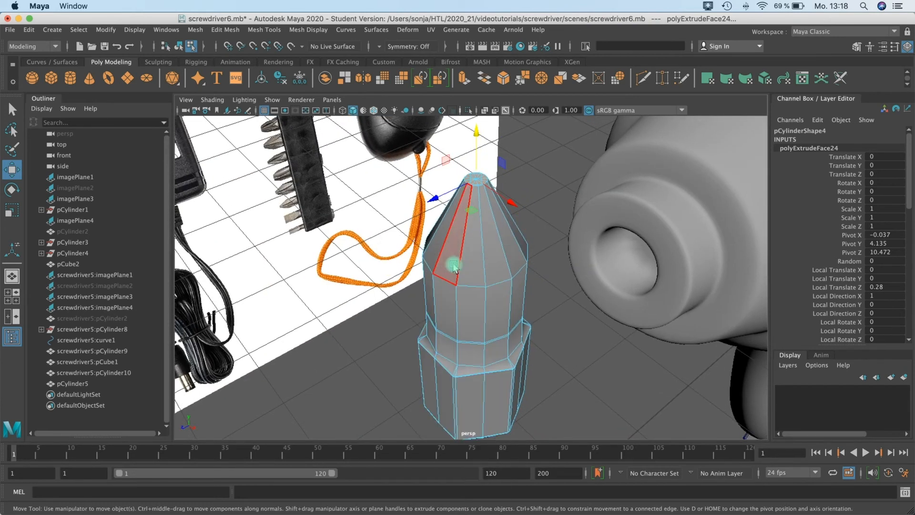
click(453, 266)
shift+click(476, 283)
shift+click(453, 315)
click(467, 317)
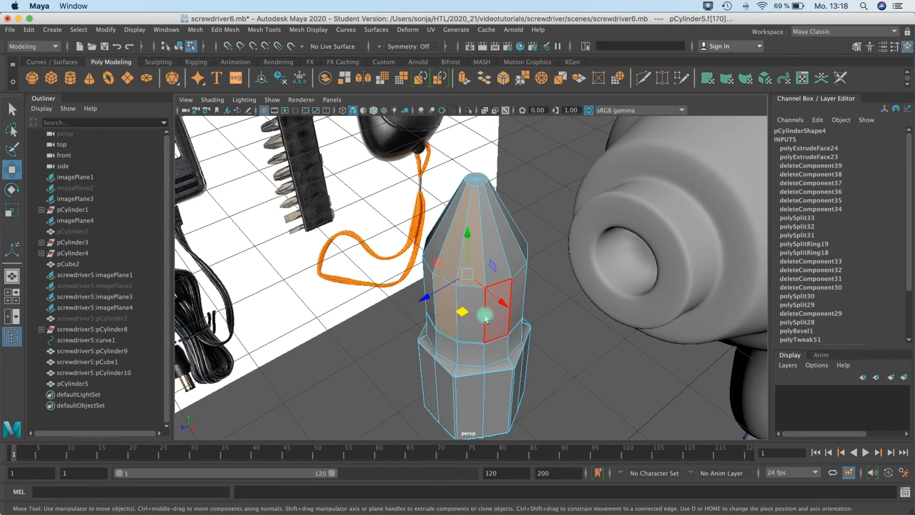
Add the matching pairs of adjacent face columns around the tapered tip and neck to the selection, leaving single columns between them
alt+drag(480, 319, 481, 294)
shift+click(480, 316)
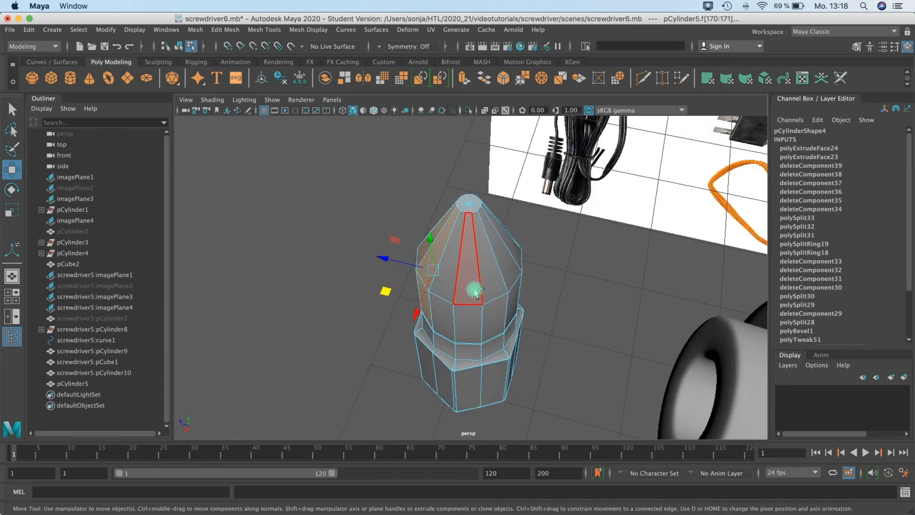
click(487, 290)
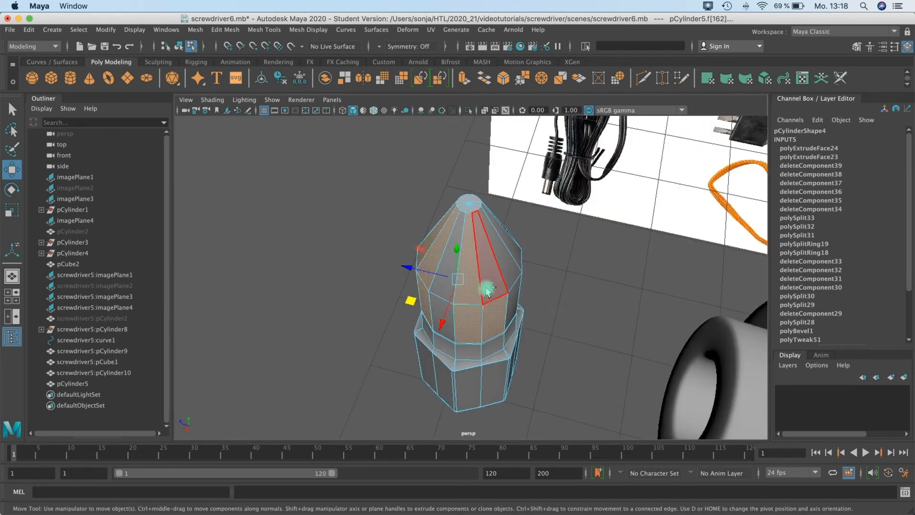
alt+drag(514, 329, 429, 327)
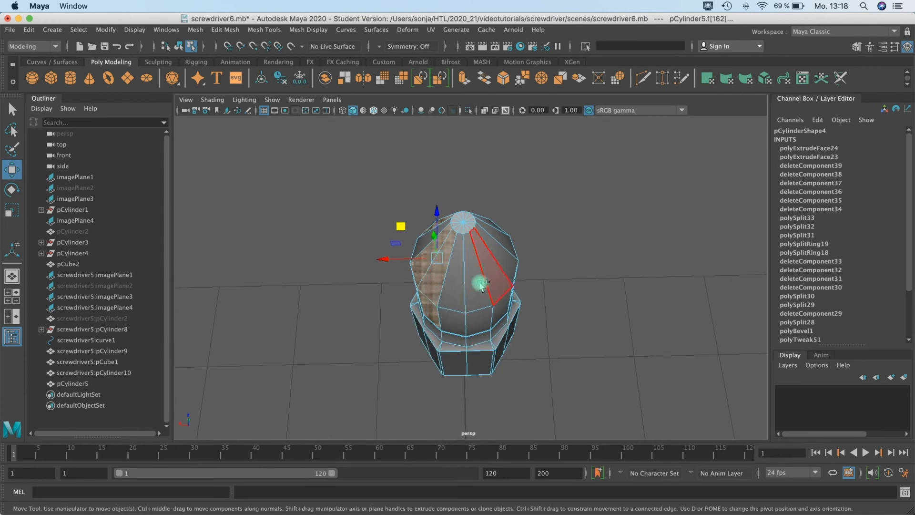
mouse_move(520, 277)
alt+mouse_down()
mouse_move(539, 215)
mouse_move(520, 270)
alt+mouse_up()
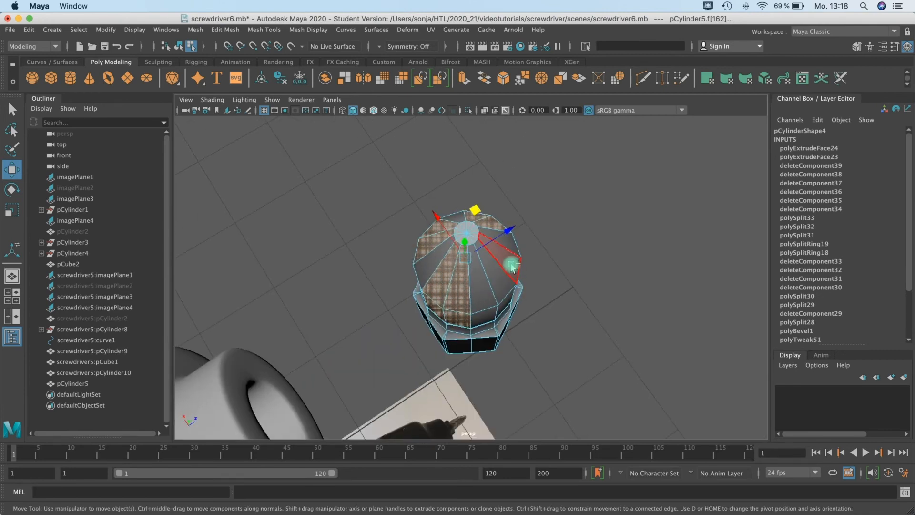
alt+drag(497, 309, 611, 280)
scroll(524, 236, up, 5)
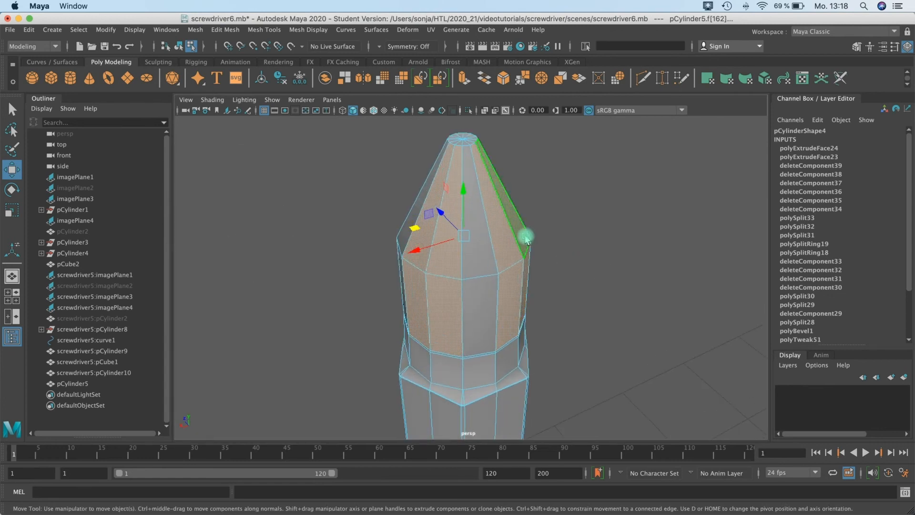
alt+middle_drag(524, 192, 523, 223)
alt+drag(522, 224, 524, 216)
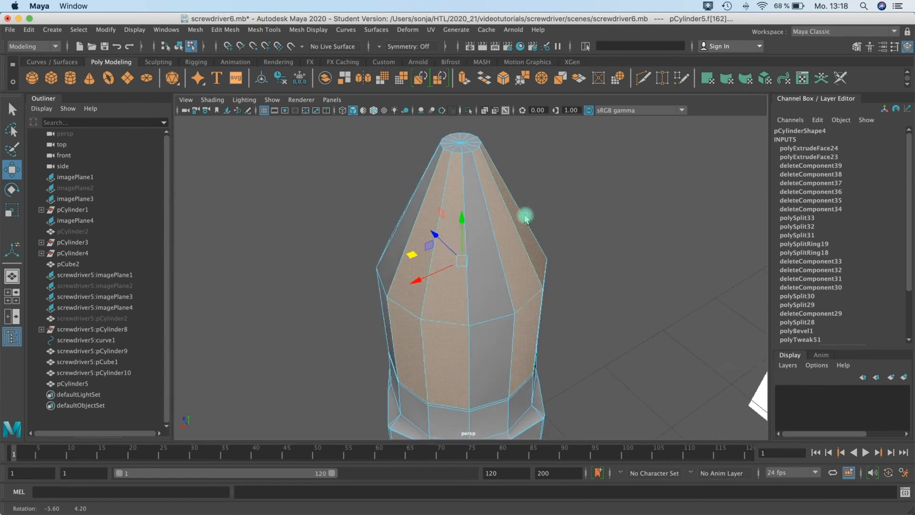
Extrude the selected face columns inward by about 0.051 and scale them down to form grooves between the blades
click(463, 78)
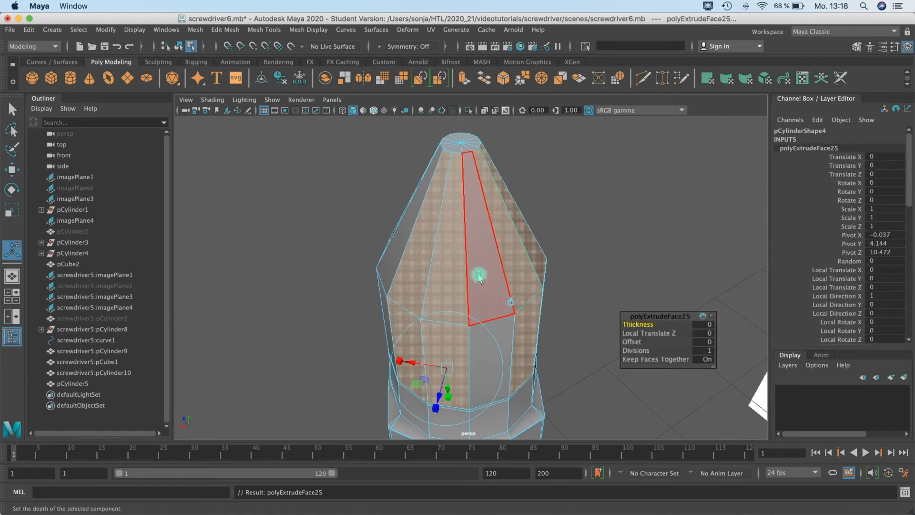
alt+drag(436, 325, 375, 327)
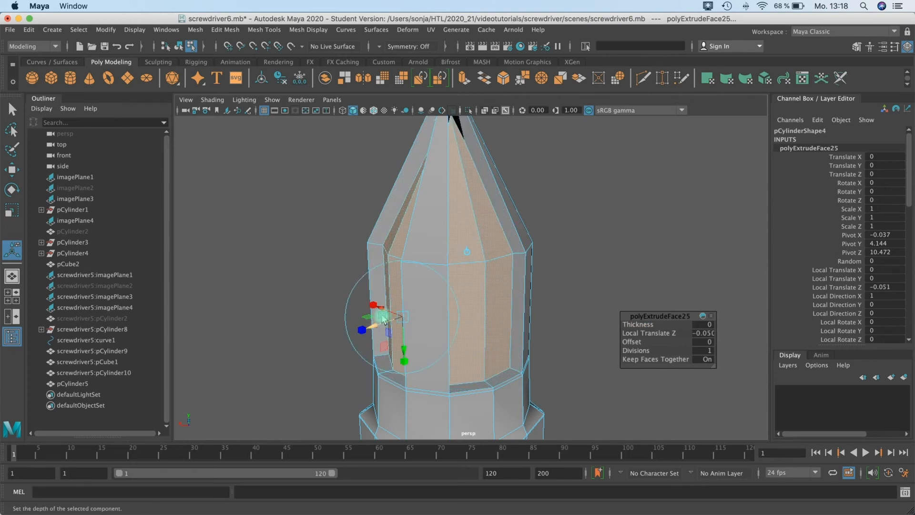
drag(398, 320, 384, 322)
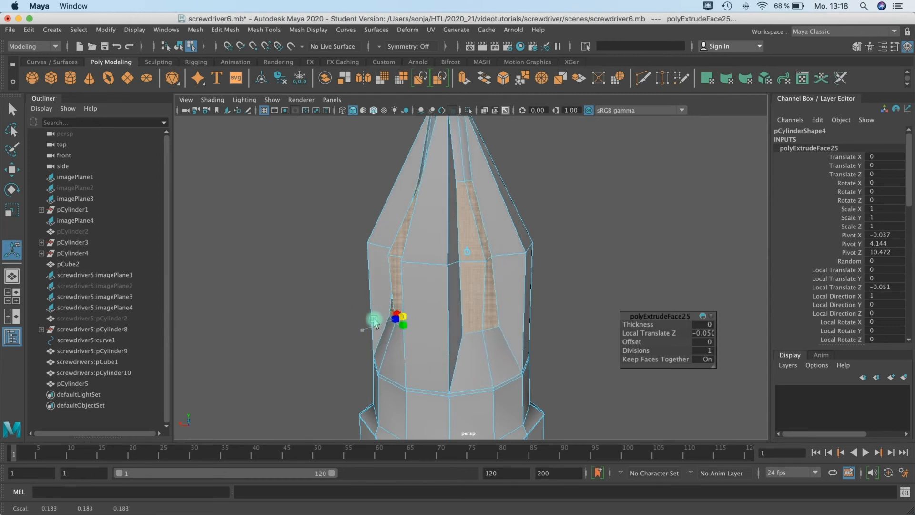
alt+drag(467, 250, 600, 271)
alt+drag(548, 369, 389, 309)
alt+drag(447, 289, 422, 351)
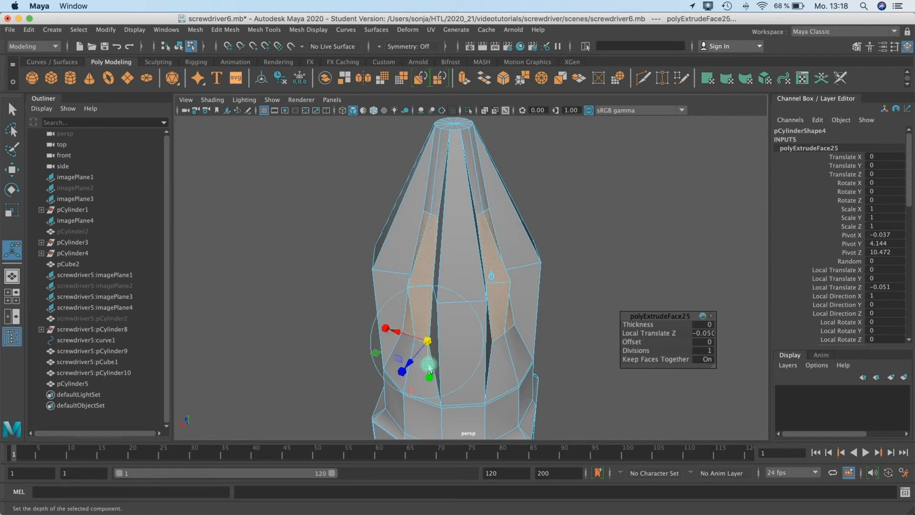
alt+drag(436, 359, 431, 407)
alt+drag(497, 316, 575, 318)
key(super+z)
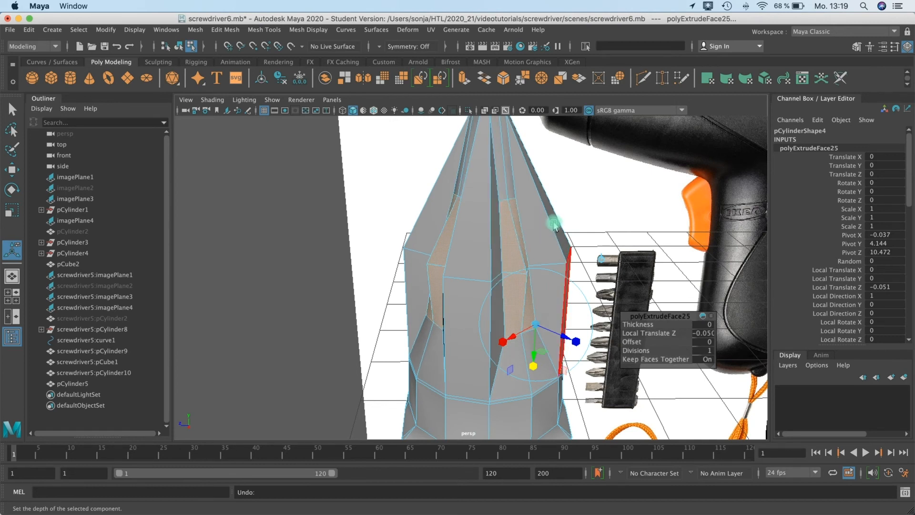
Stretch the recessed groove faces vertically by a scale factor of about 1.17
alt+drag(515, 236, 608, 264)
alt+drag(526, 286, 486, 361)
key(w)
click(479, 209)
key(e)
key(r)
drag(480, 209, 481, 194)
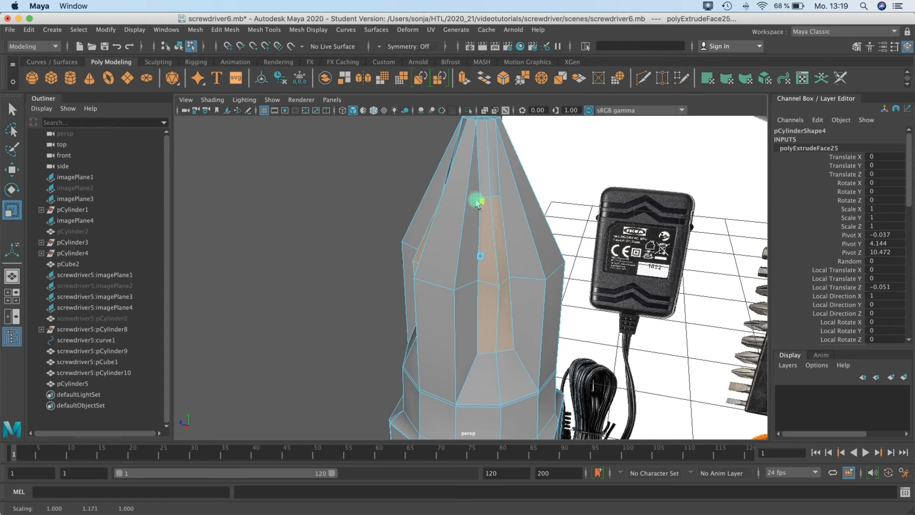
Switch to vertex selection and select the groove vertices at shoulder height
alt+drag(525, 292, 509, 260)
right_drag(509, 260, 510, 297)
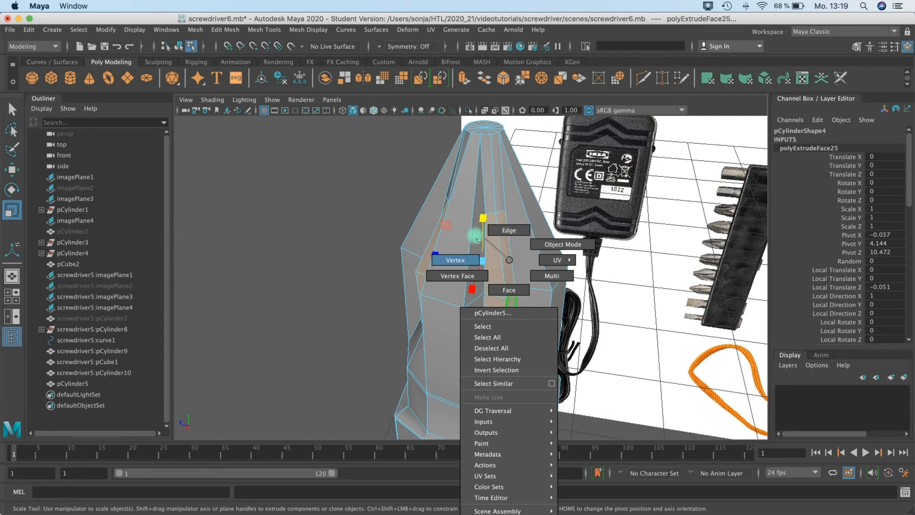
right_drag(509, 260, 464, 252)
click(506, 298)
alt+drag(511, 301, 584, 334)
alt+drag(477, 298, 418, 278)
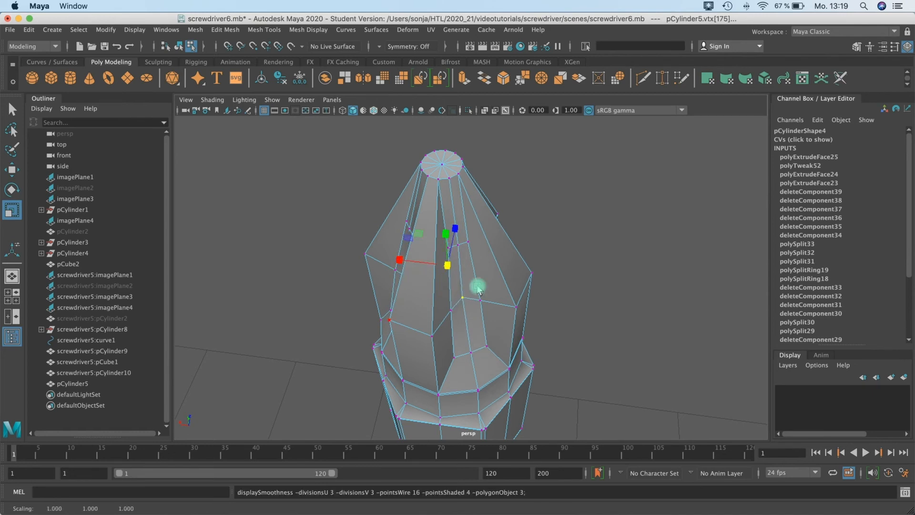
Preview the grooved tip with smoothing, check it from several sides and return to the unsmoothed display
key(3)
alt+drag(491, 285, 441, 277)
key(1)
alt+drag(539, 300, 400, 261)
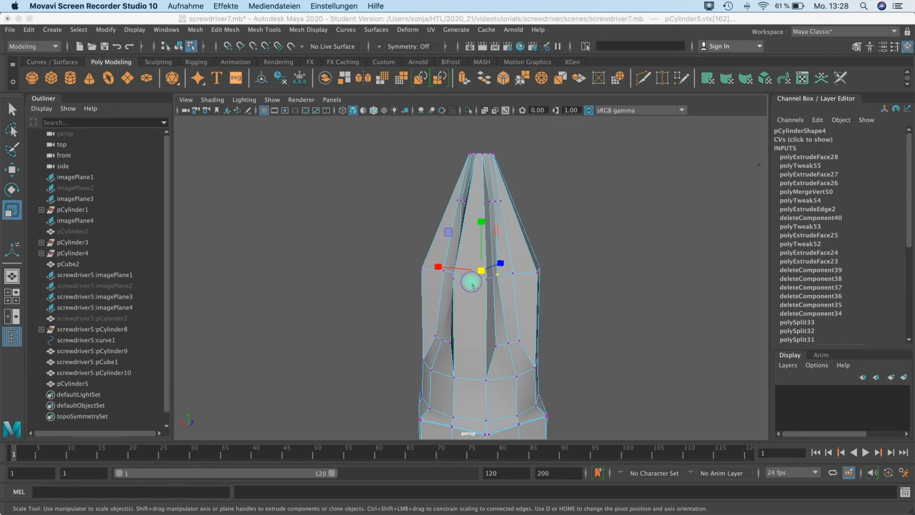
Switch to edge selection and select the short horizontal edge across one blade's shoulder
right_drag(470, 260, 457, 275)
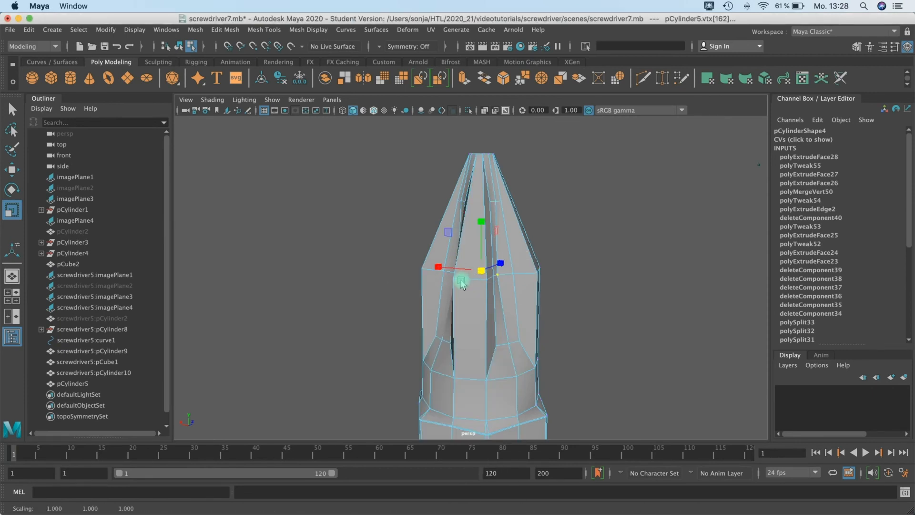
key(w)
mouse_move(469, 318)
alt+mouse_down()
mouse_move(443, 357)
mouse_move(471, 321)
alt+mouse_up()
click(441, 324)
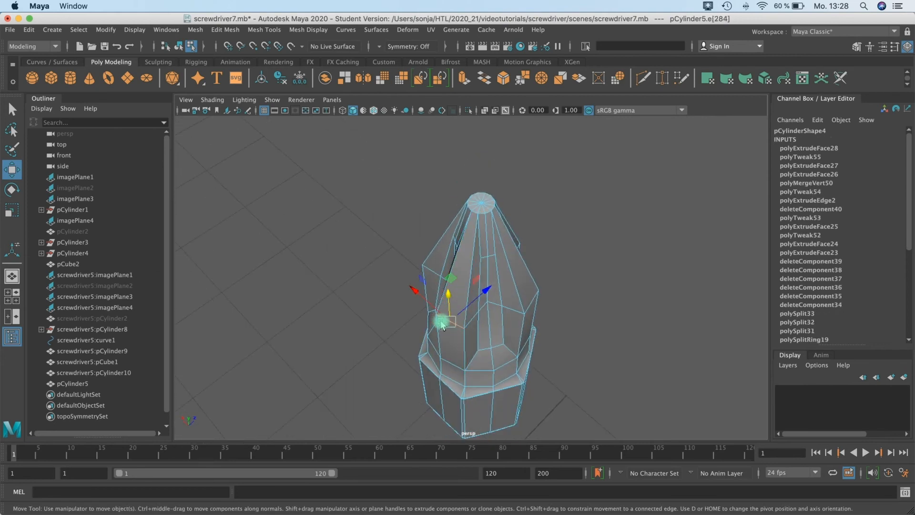
Try to narrow the blade's shoulder edge by scaling it along the object's X axis
key(r)
click(416, 291)
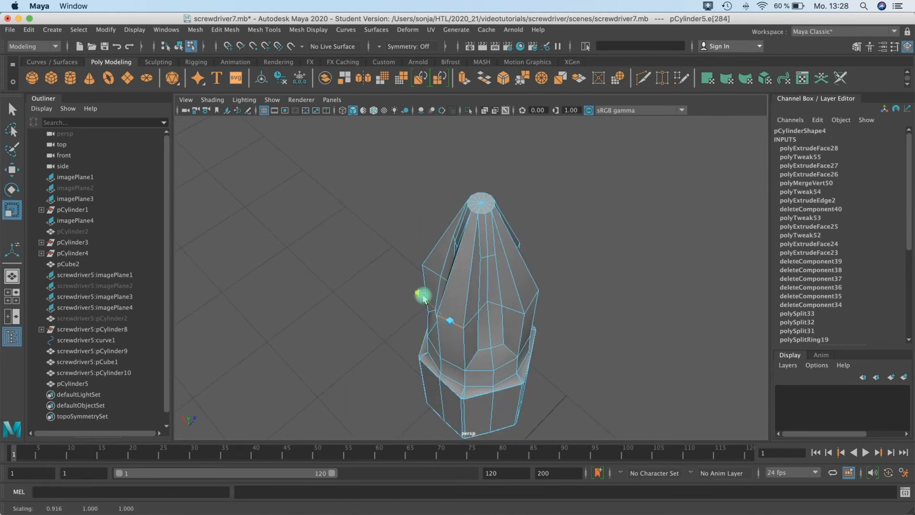
key(z)
Set the Scale tool's axis orientation to Component so the scaling follows the selected edge
scroll(459, 329, up, 5)
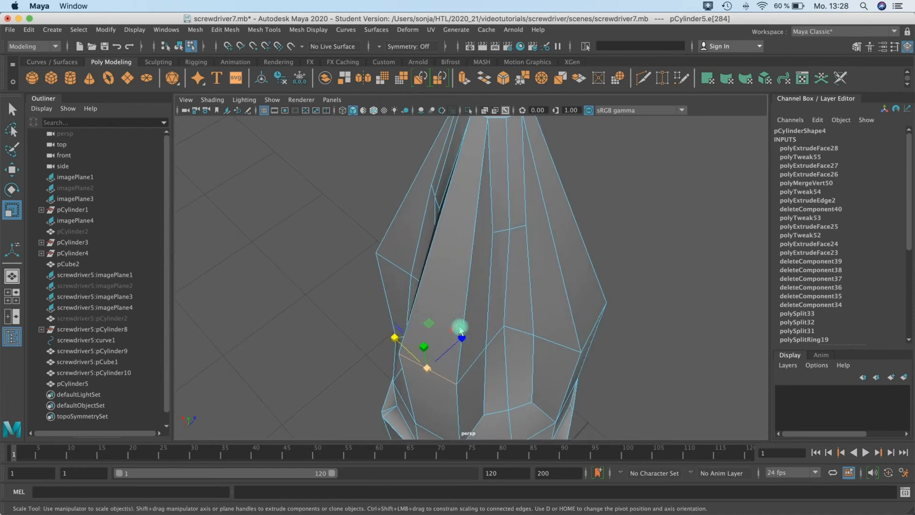
click(894, 48)
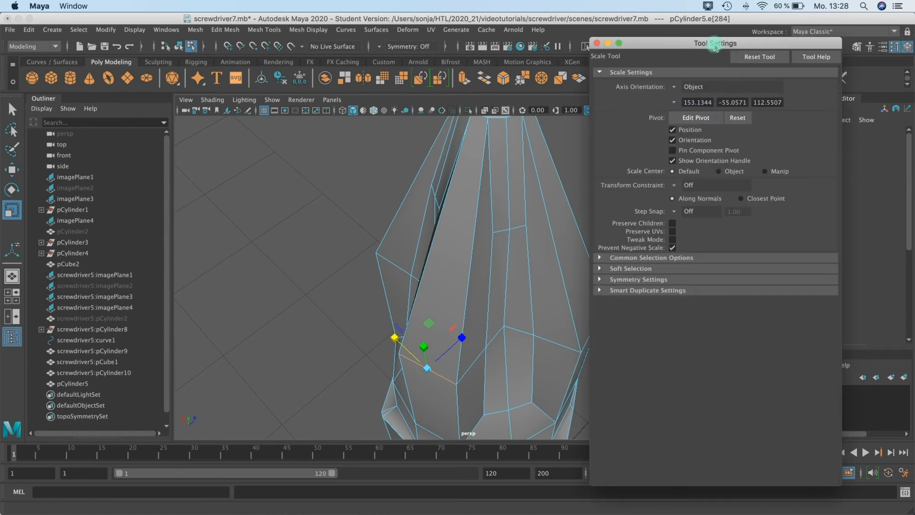
click(673, 89)
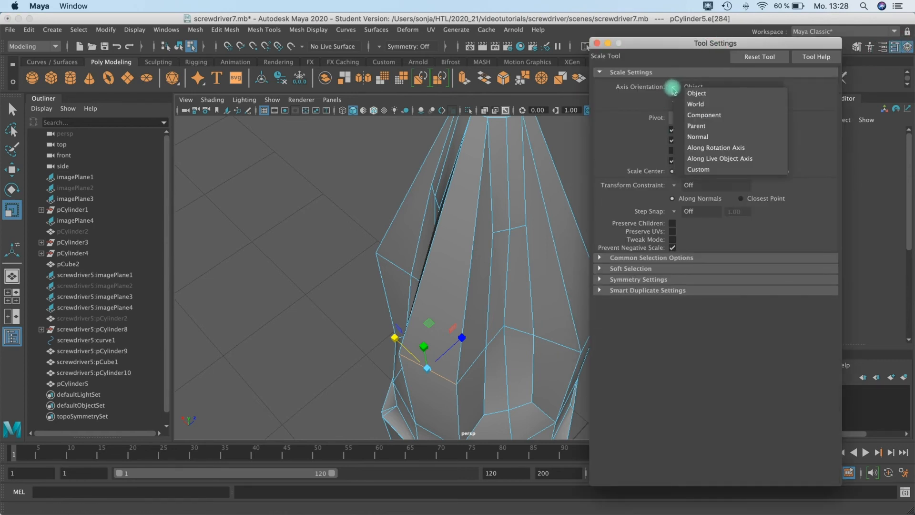
click(700, 114)
alt+drag(473, 364, 487, 357)
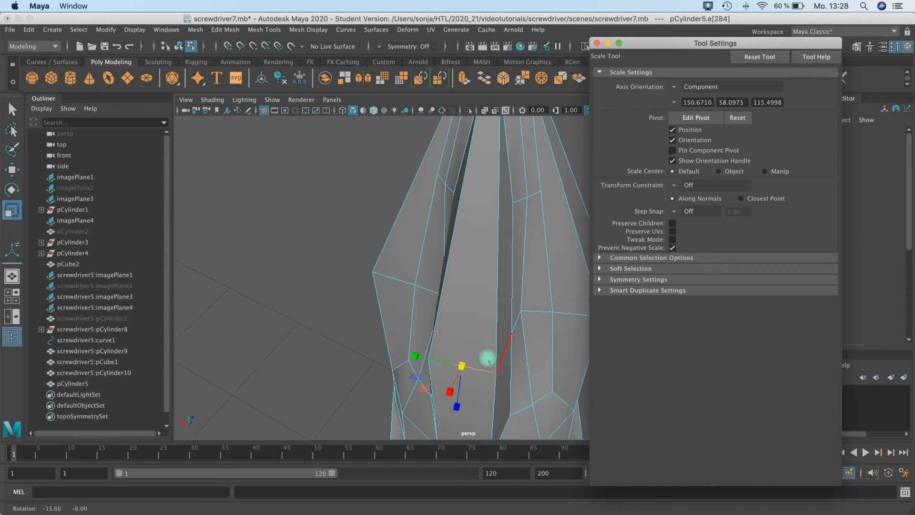
Scale the selected shoulder edge down along its own length to narrow the blade
drag(414, 357, 441, 362)
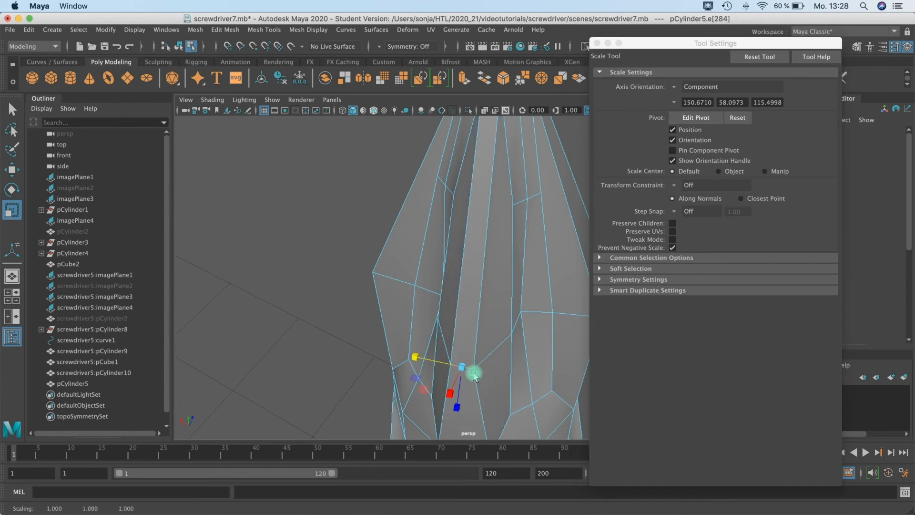
scroll(499, 332, down, 5)
alt+drag(490, 310, 487, 295)
drag(424, 293, 425, 294)
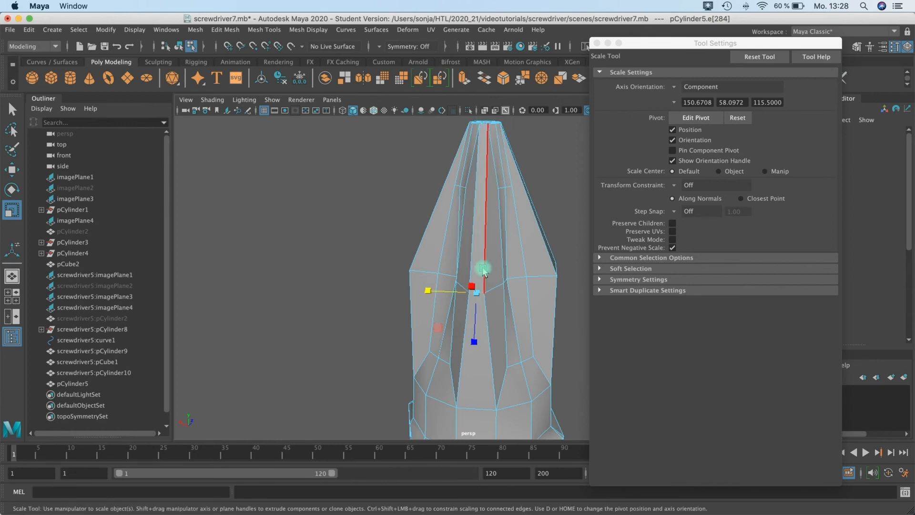
drag(428, 293, 429, 293)
Select the shoulder edge of another blade and scale it along its length to about 0.36
alt+drag(514, 319, 367, 310)
click(504, 307)
click(445, 311)
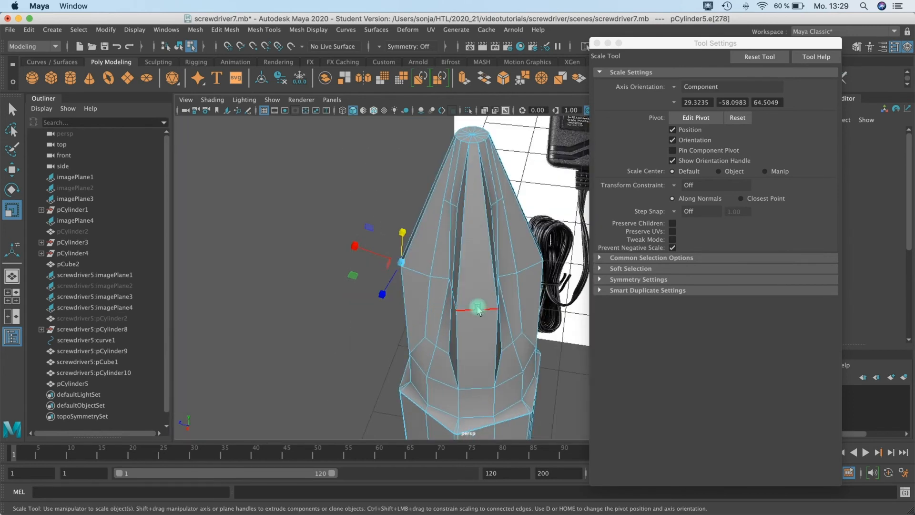
drag(435, 314, 456, 317)
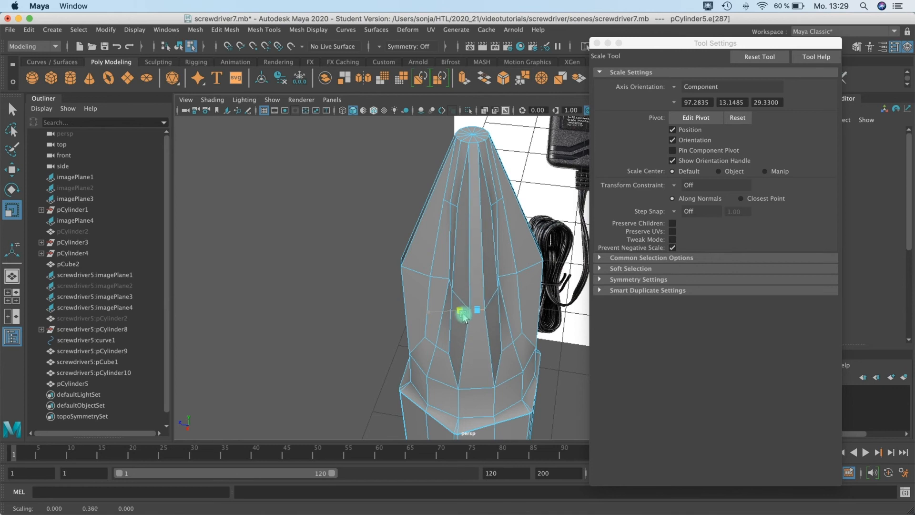
alt+drag(496, 341, 481, 357)
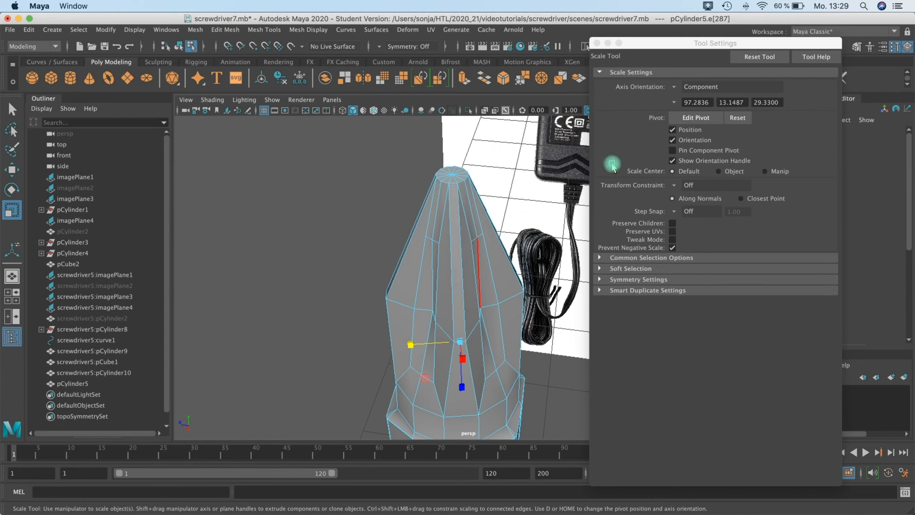
Set the Scale tool's axis orientation back to Object and close the tool settings
click(674, 88)
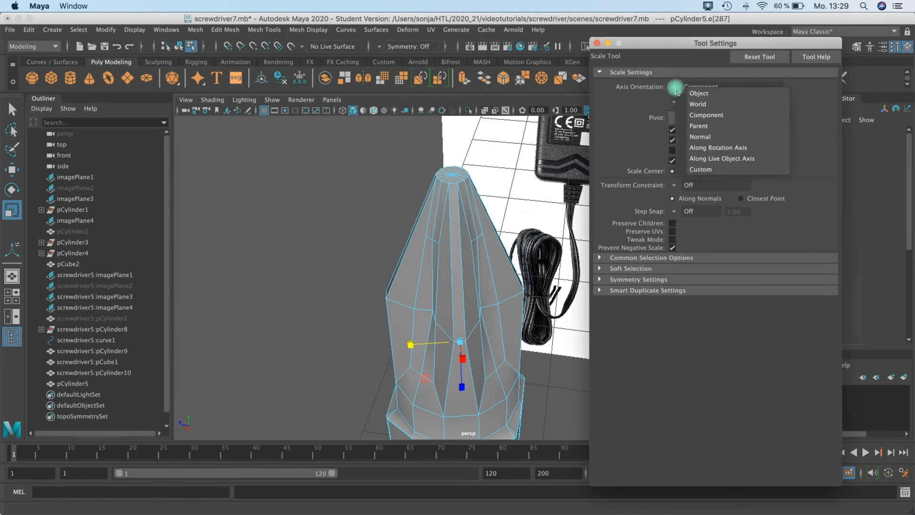
click(701, 95)
click(597, 43)
Select the short shoulder-height edges on the blade flanks around the tip and activate the Scale tool
alt+drag(505, 341, 474, 337)
right_drag(477, 260, 479, 338)
alt+drag(479, 338, 485, 339)
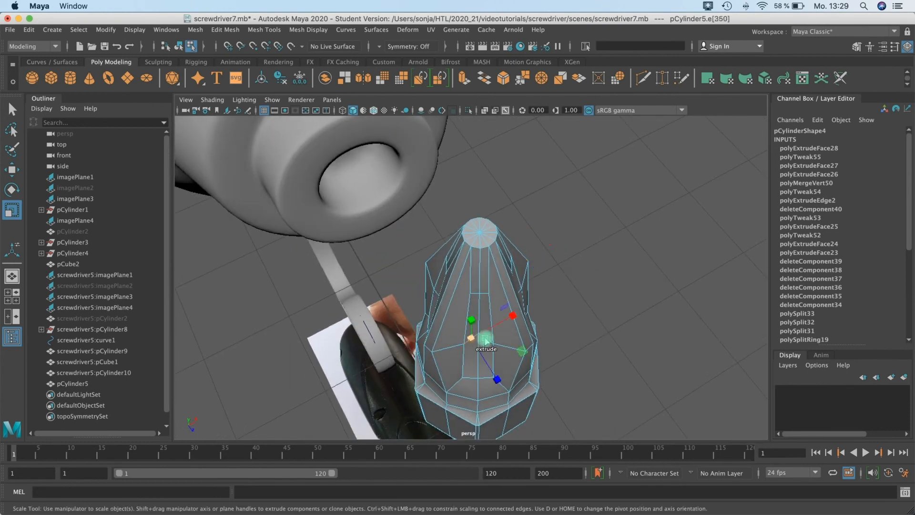
key(w)
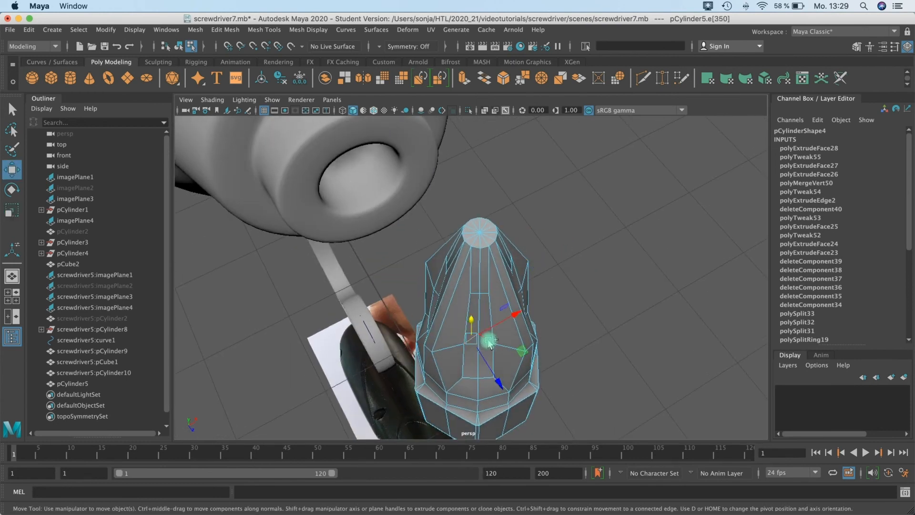
alt+drag(488, 342, 452, 298)
alt+drag(494, 326, 432, 318)
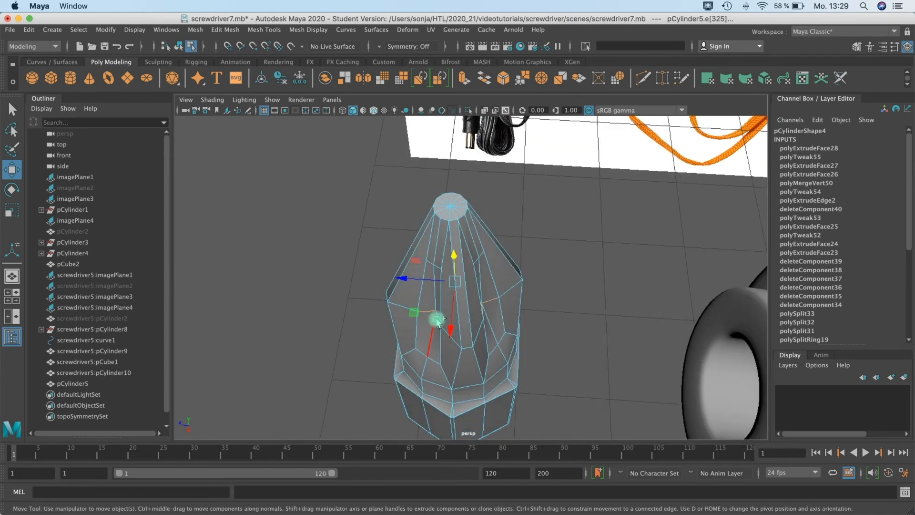
key(r)
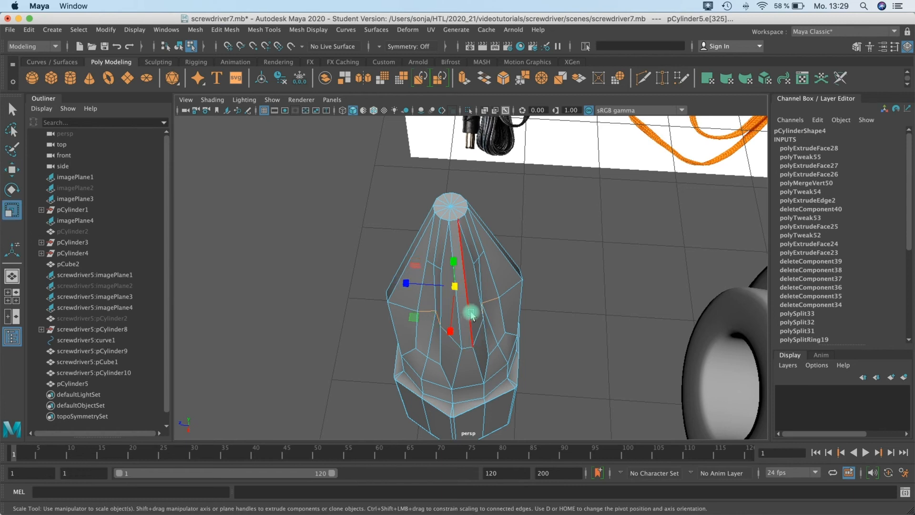
Preview the narrowed blades with smoothing and return to the unsmoothed display
alt+drag(467, 310, 407, 252)
key(3)
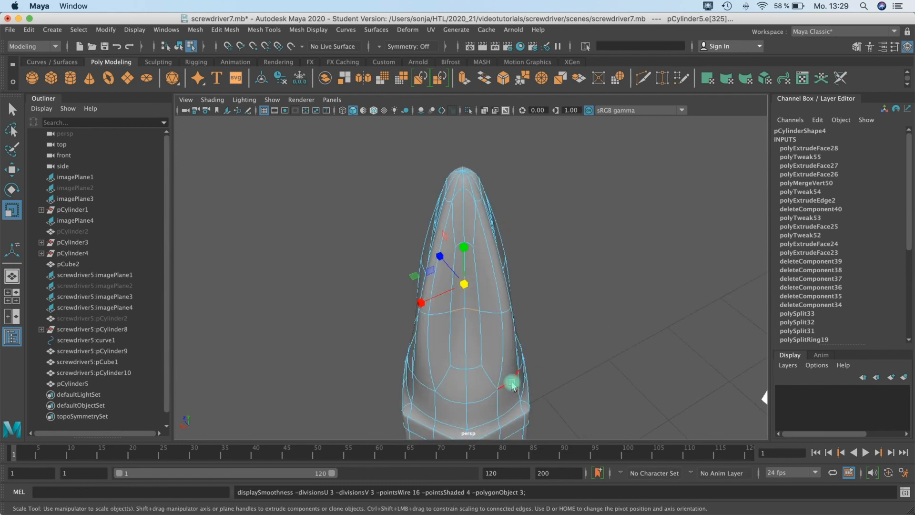
key(1)
Try to scale down the short edge at the upper end of a groove
alt+drag(505, 393, 446, 194)
click(452, 194)
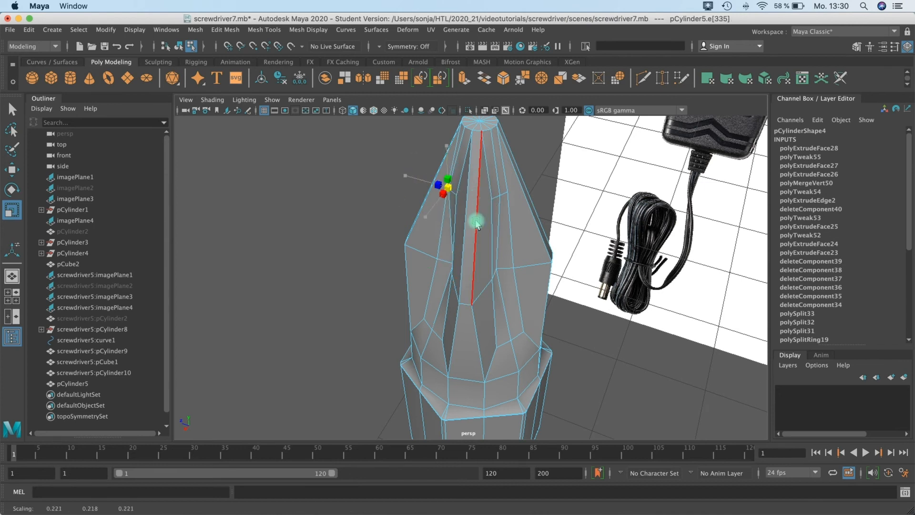
key(ctrl+z)
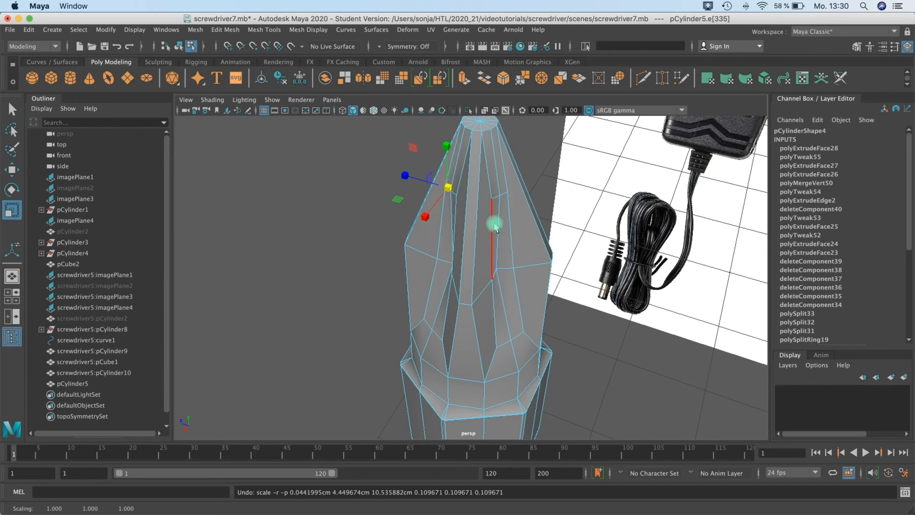
Select the short edges near the upper ends of the grooves around the tip and activate the Scale tool
alt+drag(496, 228, 504, 286)
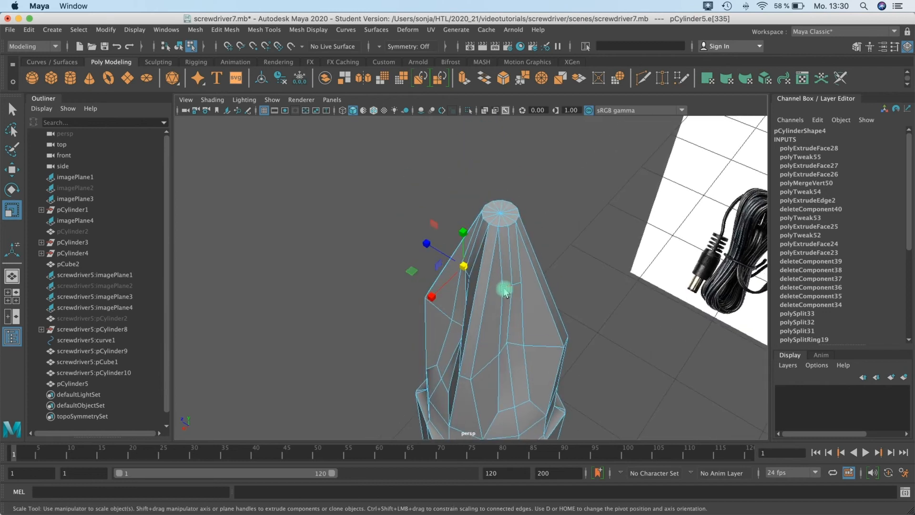
click(509, 287)
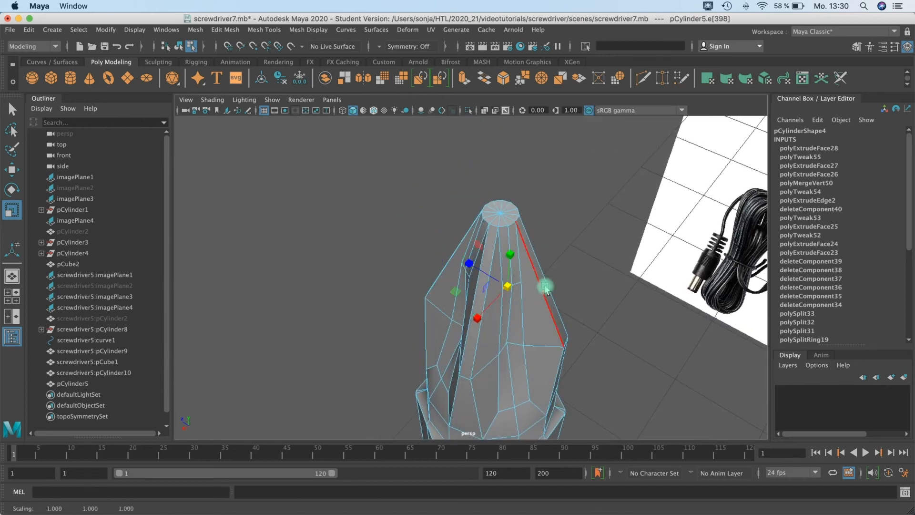
key(q)
click(493, 310)
alt+drag(493, 310, 531, 234)
alt+drag(482, 279, 484, 213)
click(484, 214)
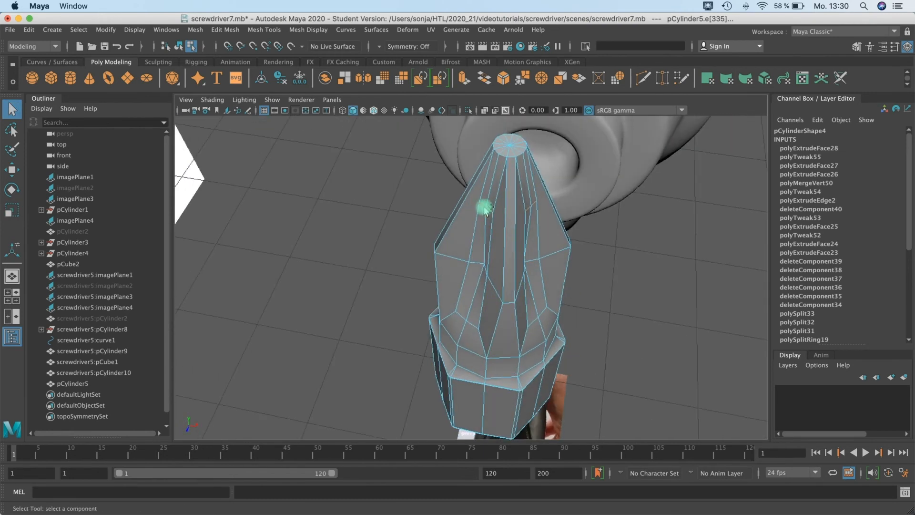
mouse_move(417, 247)
alt+mouse_down()
mouse_move(545, 253)
mouse_move(409, 248)
alt+mouse_up()
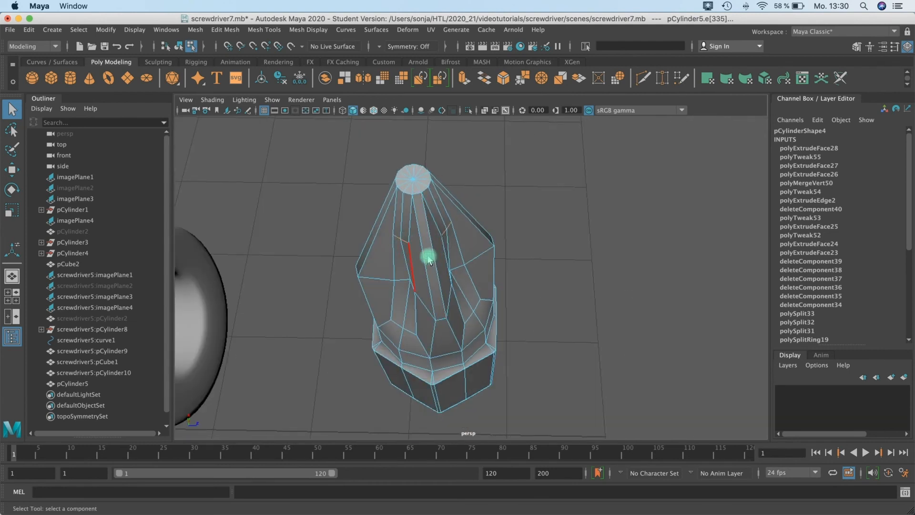
key(r)
Switch to face selection and select all the triangular faces of the flat cap at the tip's end
alt+drag(444, 252, 593, 241)
alt+drag(582, 268, 405, 271)
right_drag(405, 260, 400, 287)
click(388, 273)
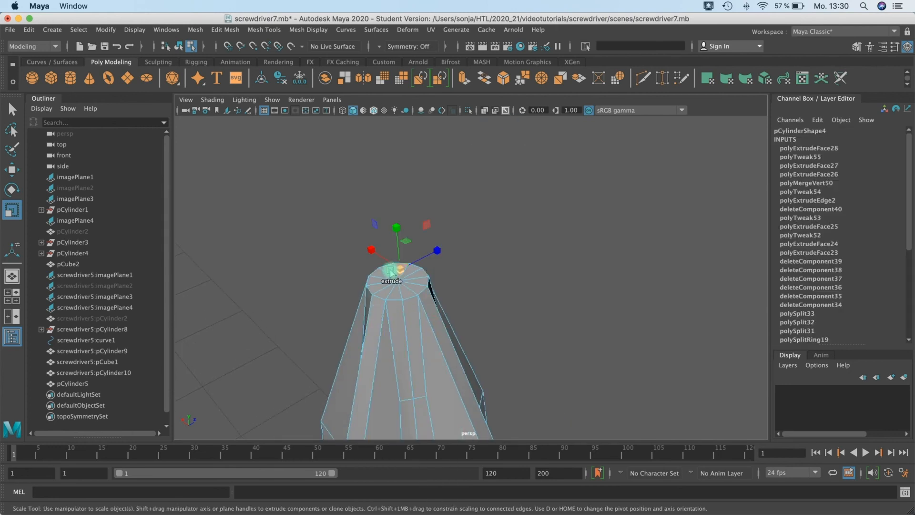
drag(389, 275, 390, 275)
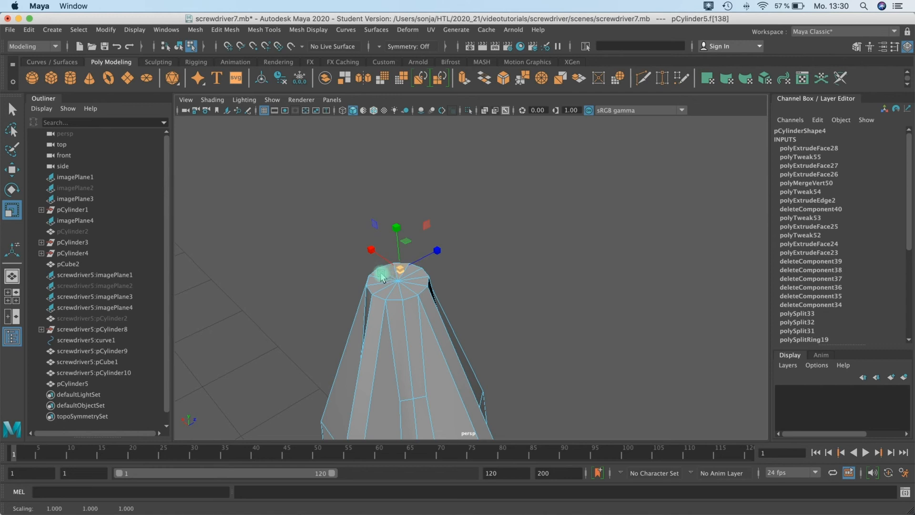
key(q)
shift+click(380, 274)
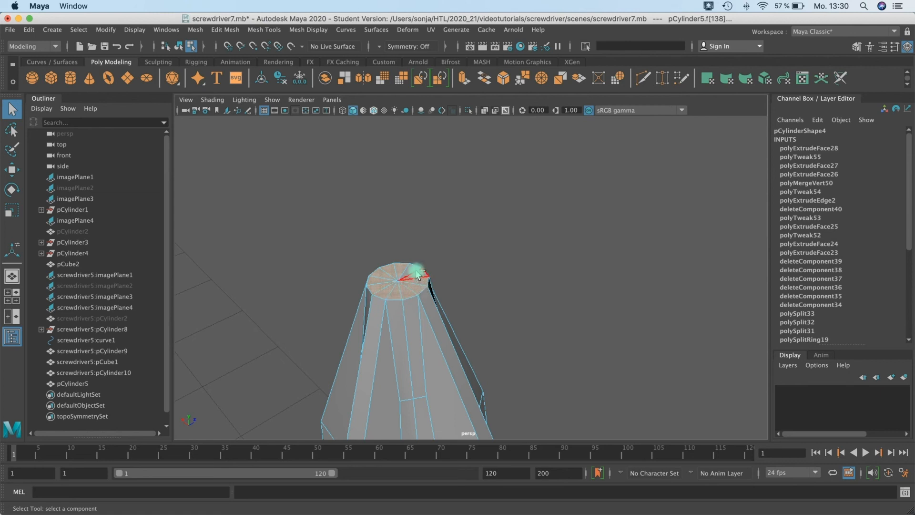
drag(387, 290, 372, 252)
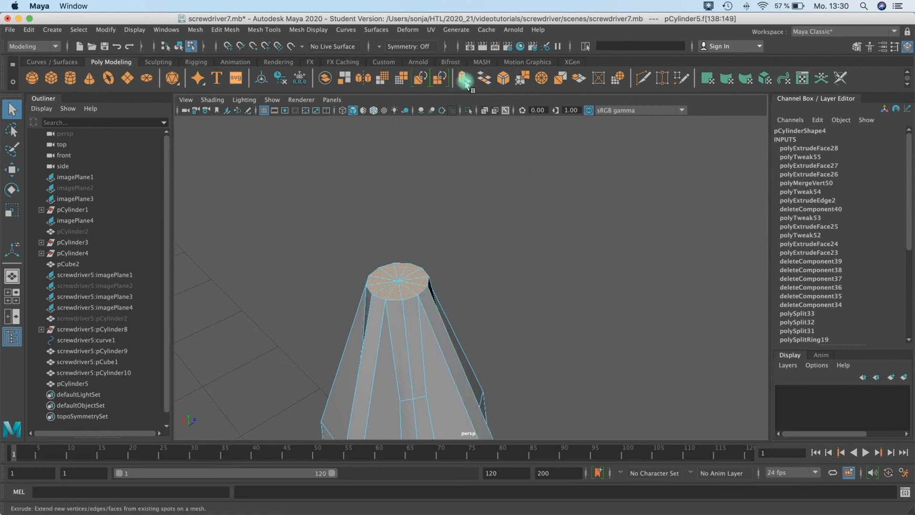
Extrude the cap faces outward by about 0.01 and scale them down to about 0.77
key(ctrl+e)
drag(398, 240, 396, 238)
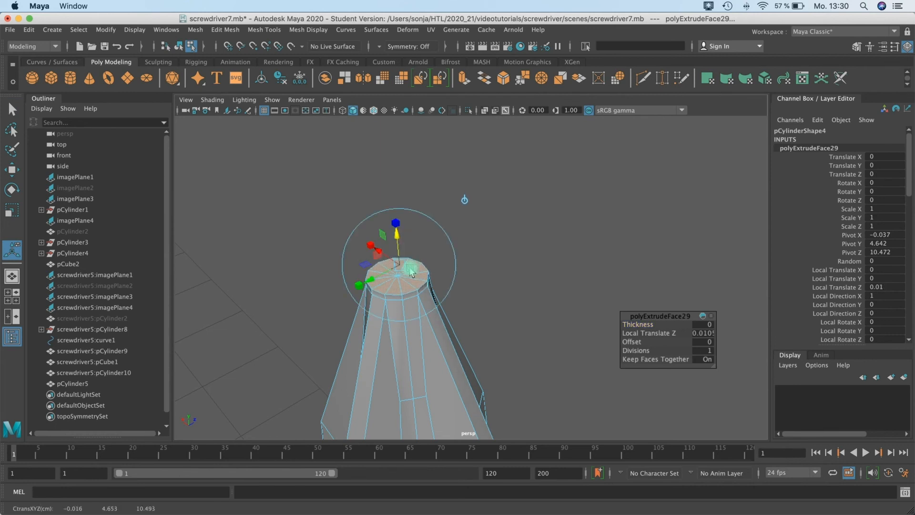
key(e)
key(r)
drag(397, 273, 390, 273)
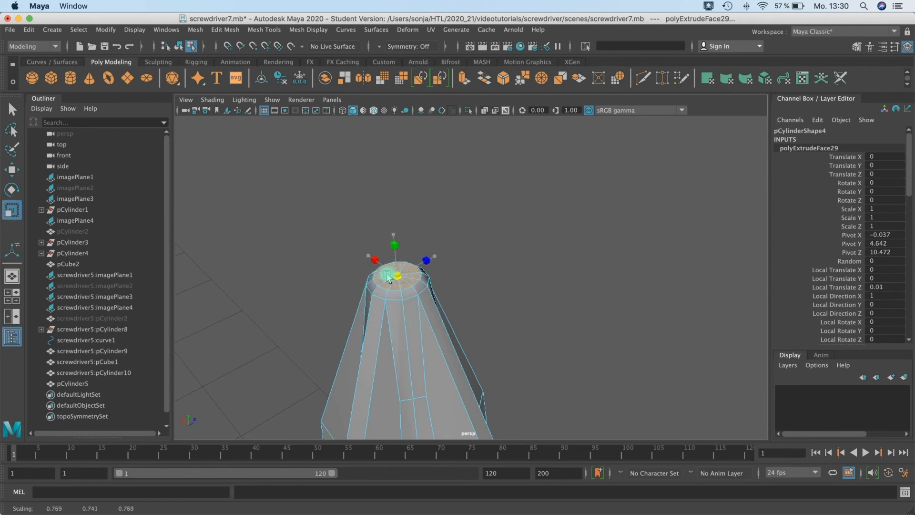
Extrude the cap faces again, raise and shrink them slightly, and check the rounded end in a brief smooth preview
click(462, 78)
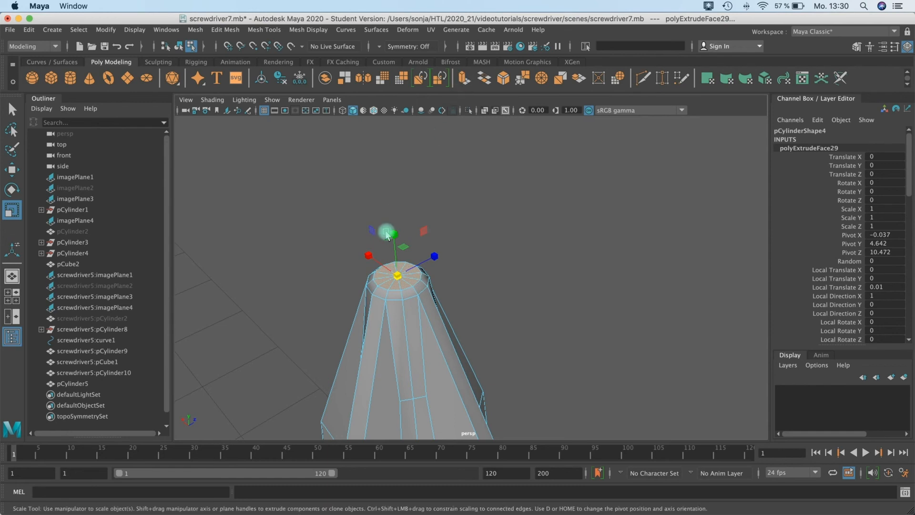
key(w)
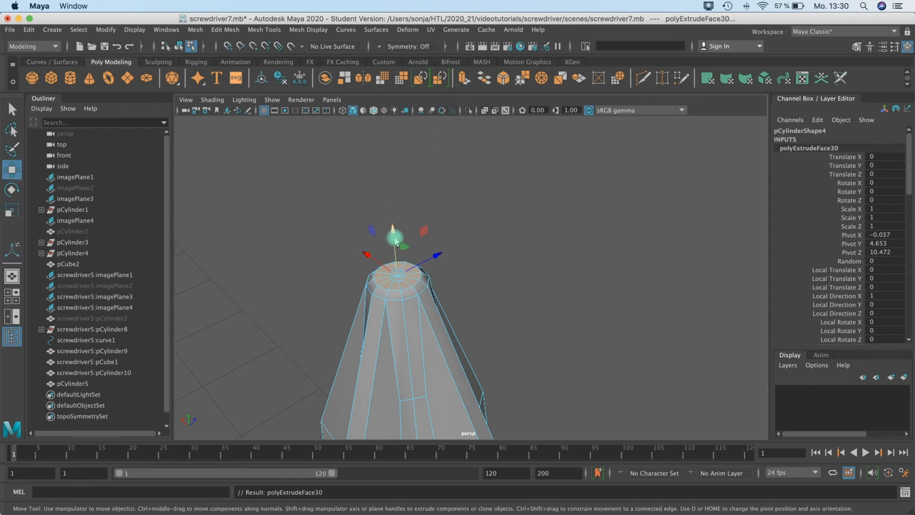
key(r)
drag(397, 272, 383, 284)
key(3)
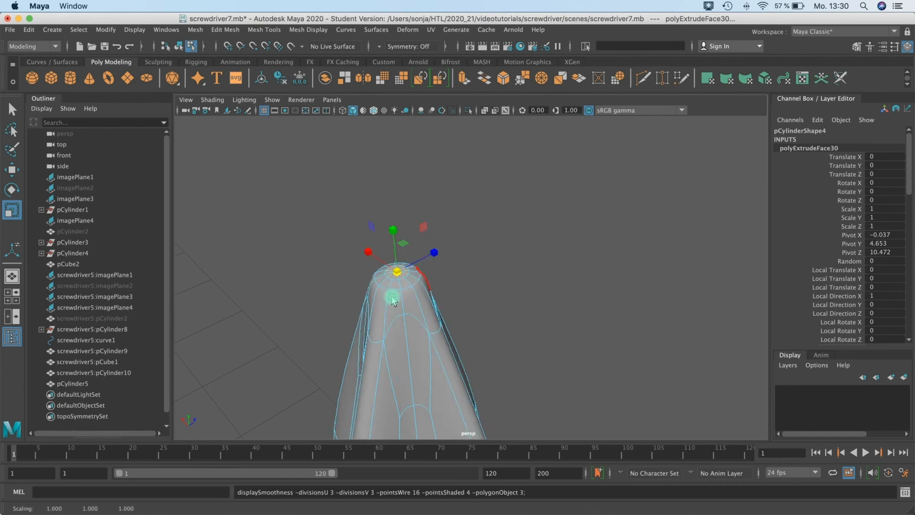
key(1)
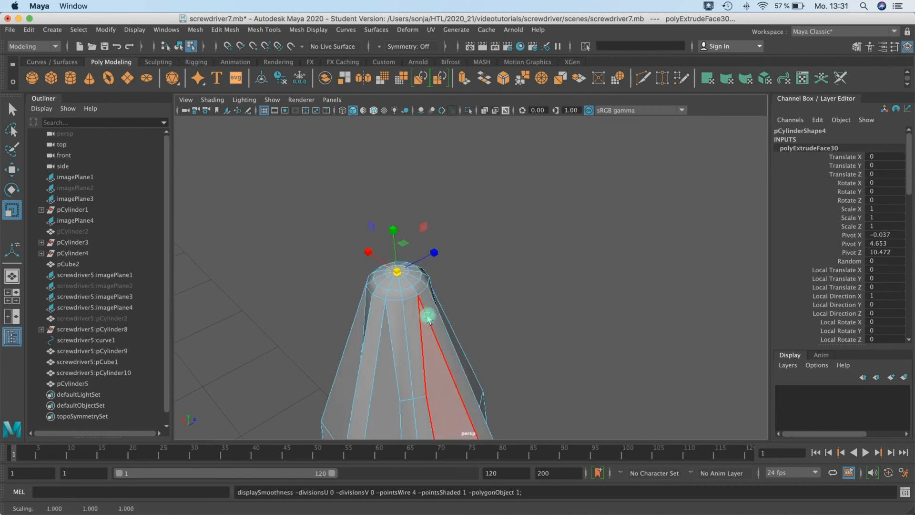
alt+drag(427, 313, 459, 296)
alt+middle_drag(475, 238, 452, 136)
alt+right_drag(421, 271, 310, 292)
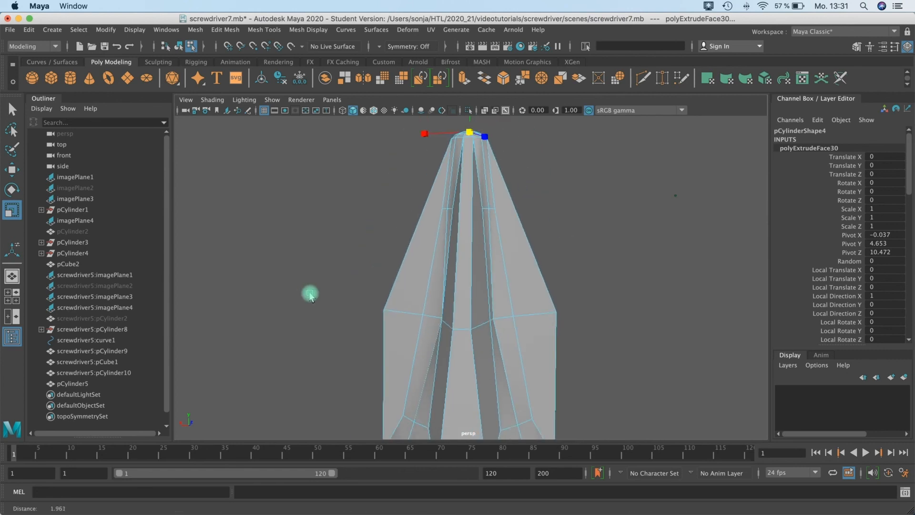
alt+middle_drag(423, 292, 428, 260)
right_drag(471, 252, 467, 214)
click(461, 264)
alt+drag(466, 316, 492, 380)
Select the shoulder-height vertices in the groove corners around the tip and scale them to about 1.18 in X and Z
right_drag(491, 378, 449, 242)
click(538, 381)
alt+drag(537, 381, 474, 385)
shift+click(465, 384)
alt+drag(547, 380, 461, 392)
shift+click(477, 336)
alt+drag(491, 353, 560, 300)
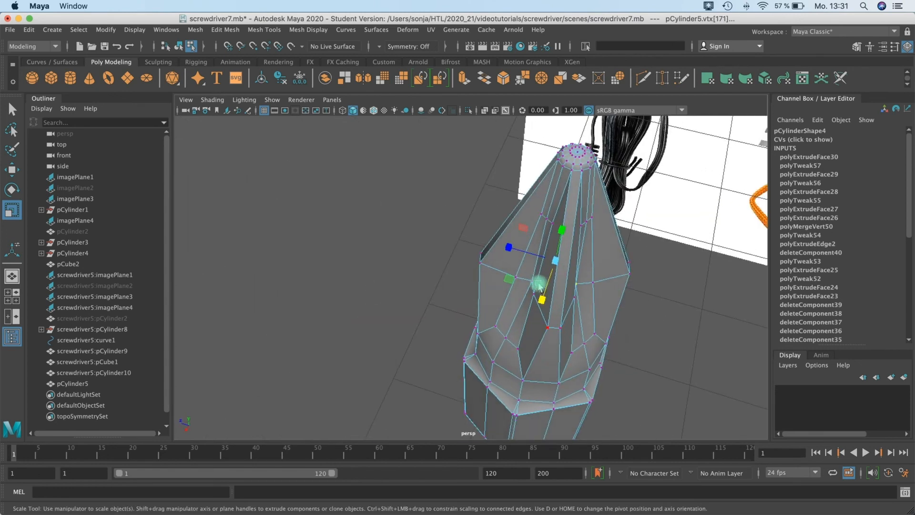
shift+click(533, 283)
drag(556, 268, 560, 268)
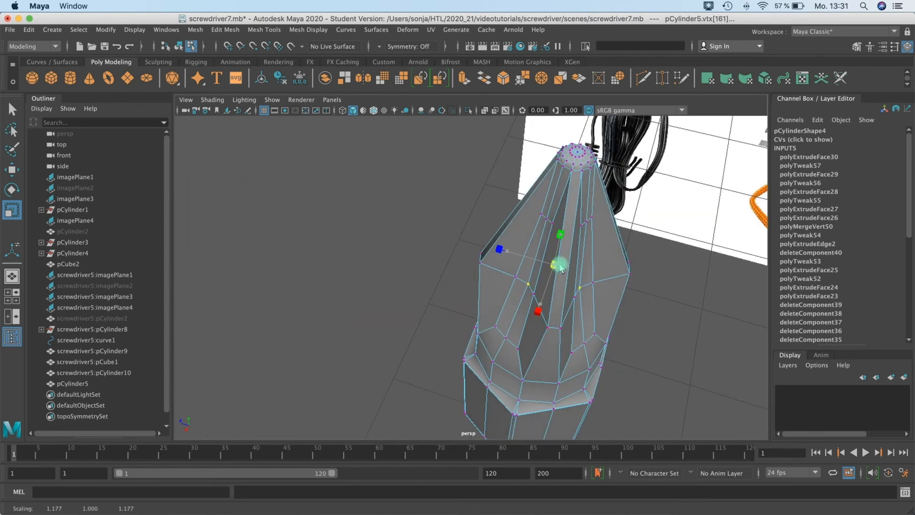
Preview the adjusted grooves with smoothing and return to the unsmoothed display
key(3)
alt+drag(574, 309, 548, 196)
key(1)
Try to insert two lengthwise edge loops close to both sides of a blade's narrow outer face
right_drag(549, 198, 547, 159)
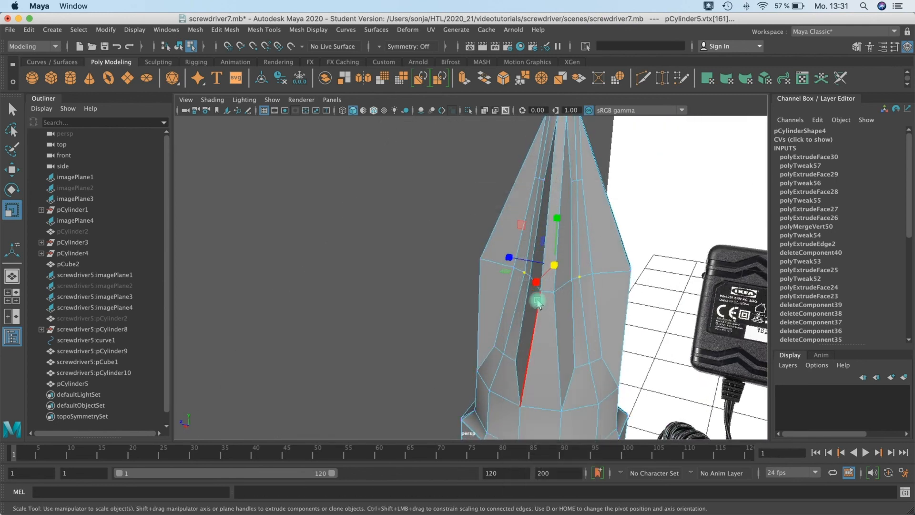
alt+drag(494, 274, 470, 316)
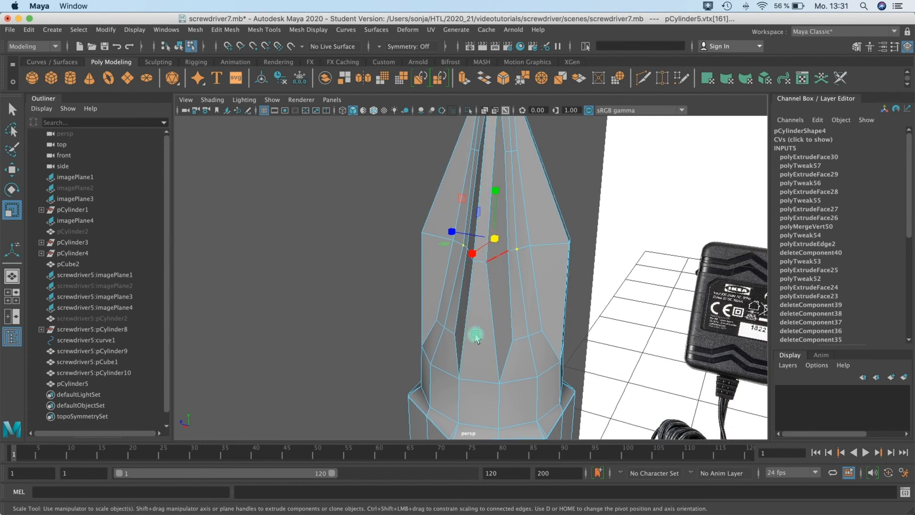
alt+drag(478, 357, 476, 351)
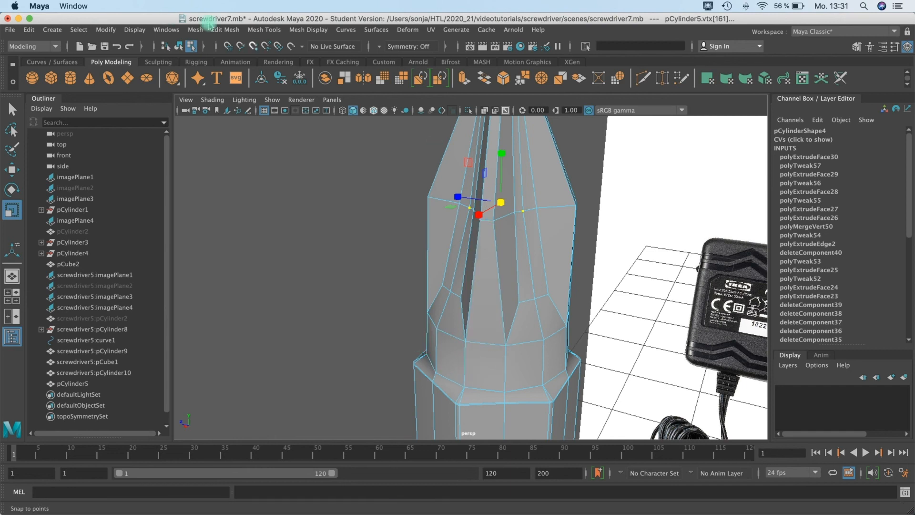
click(220, 30)
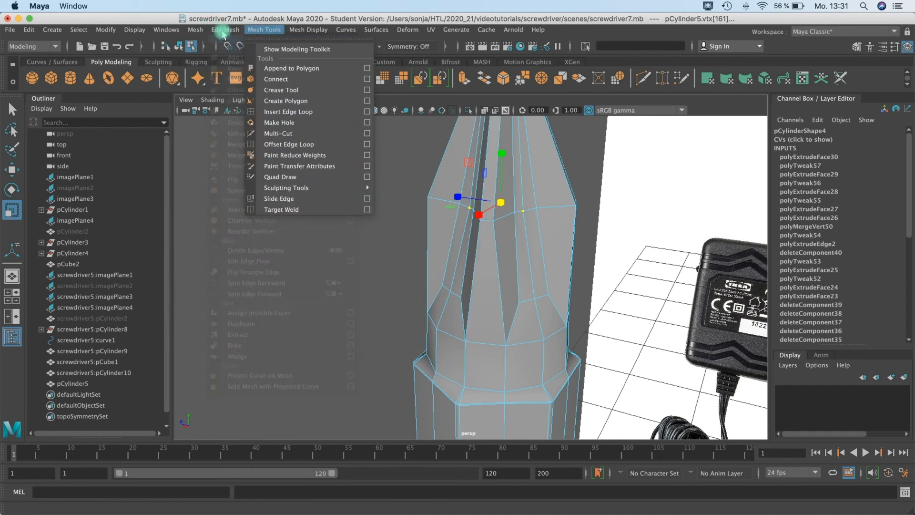
mouse_move(190, 32)
mouse_move(264, 30)
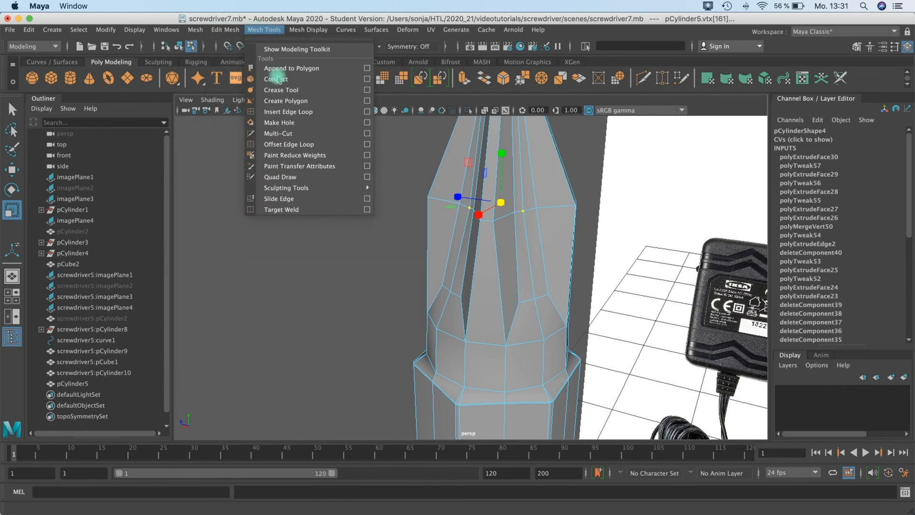
click(286, 112)
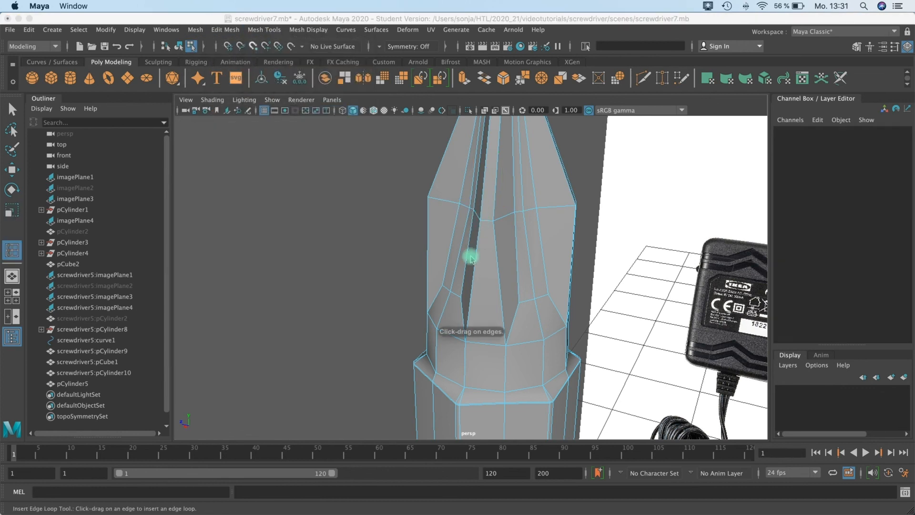
click(482, 224)
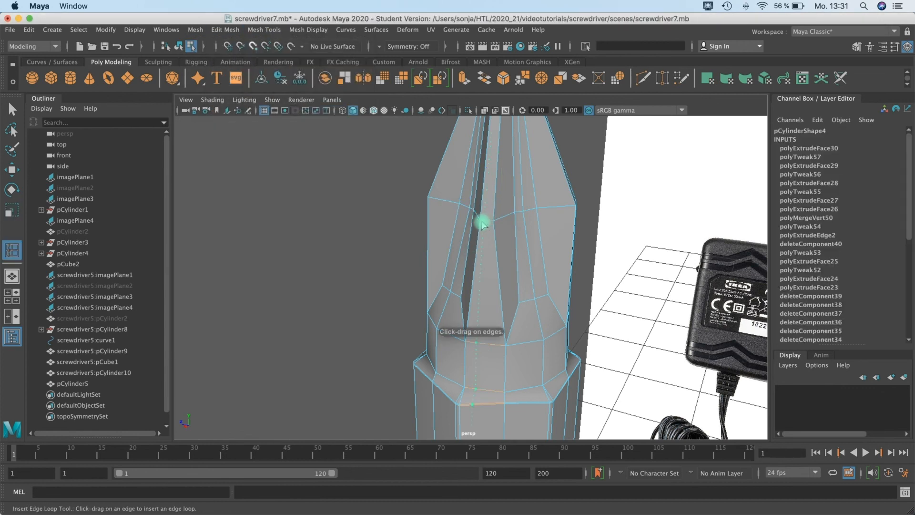
drag(481, 224, 466, 366)
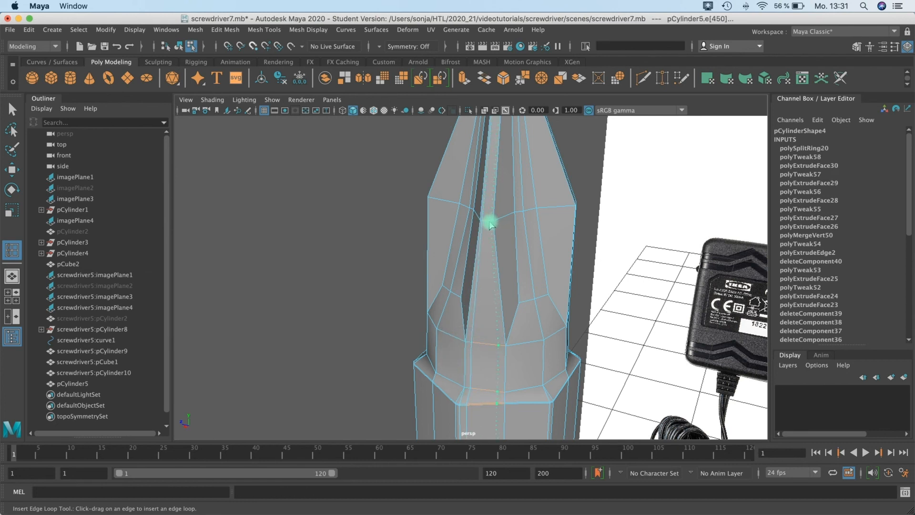
click(491, 224)
click(13, 109)
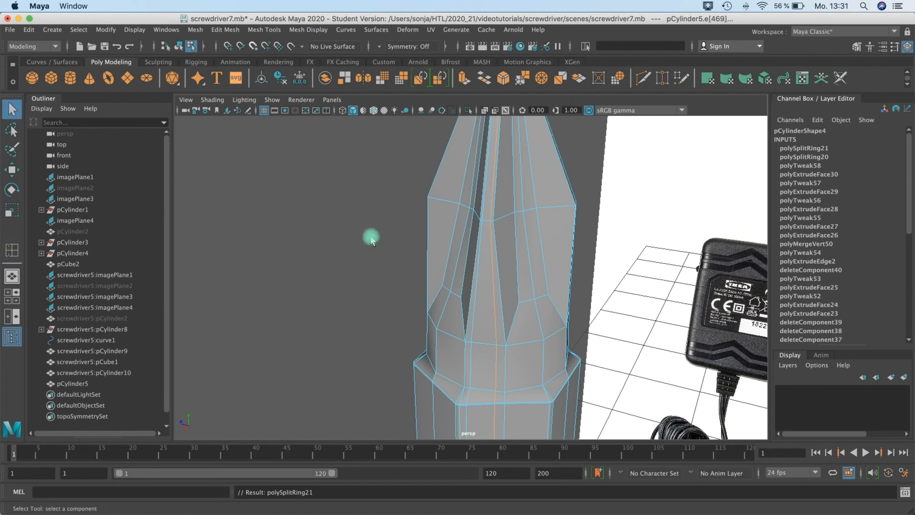
Switch to Object Mode and examine the smoothed bit's blades and grooves with the added edge loops
key(3)
right_drag(517, 260, 578, 233)
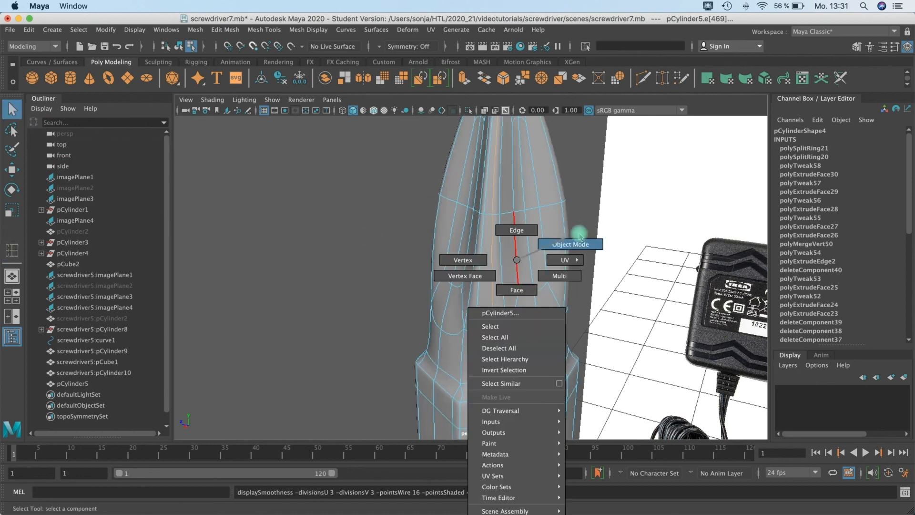
click(363, 282)
alt+drag(335, 324, 451, 358)
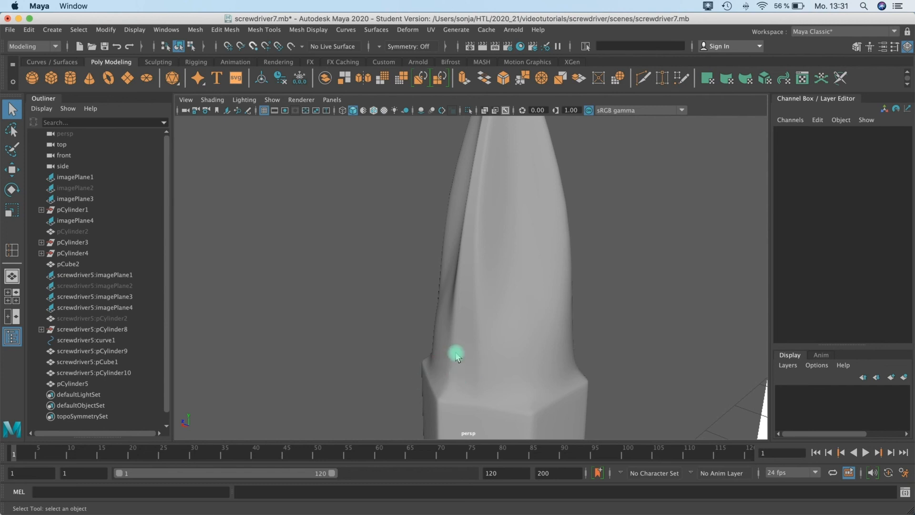
alt+drag(466, 349, 481, 329)
click(492, 380)
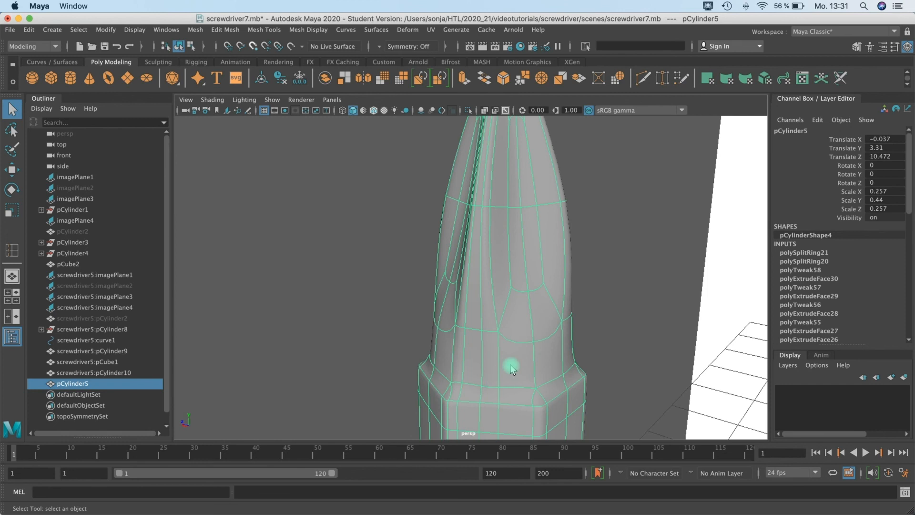
Undo the selection changes and both inserted lengthwise edge loops
key(super+z)
key(super+z)
key(super+z)
key(super+z)
key(super+z)
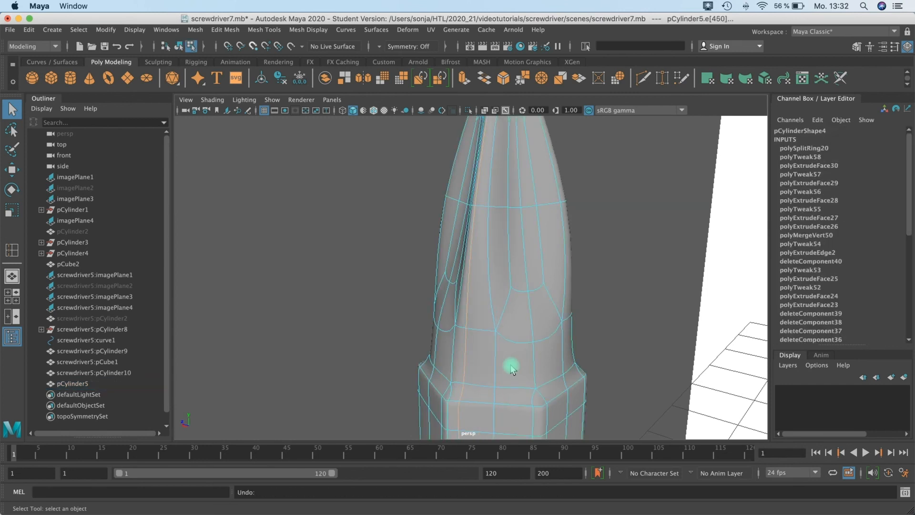
key(super+z)
key(super+z)
Return to the unsmoothed display and save the scene, accepting the Student Version notice
key(1)
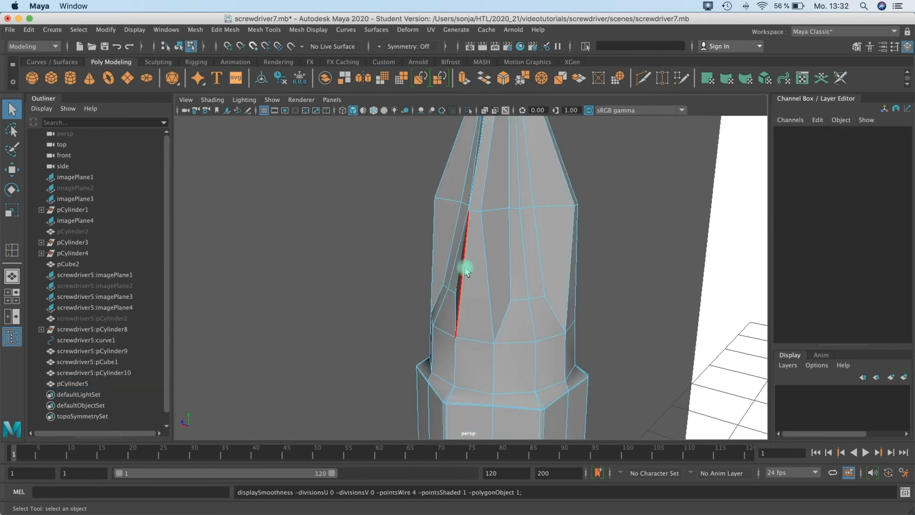
key(super+s)
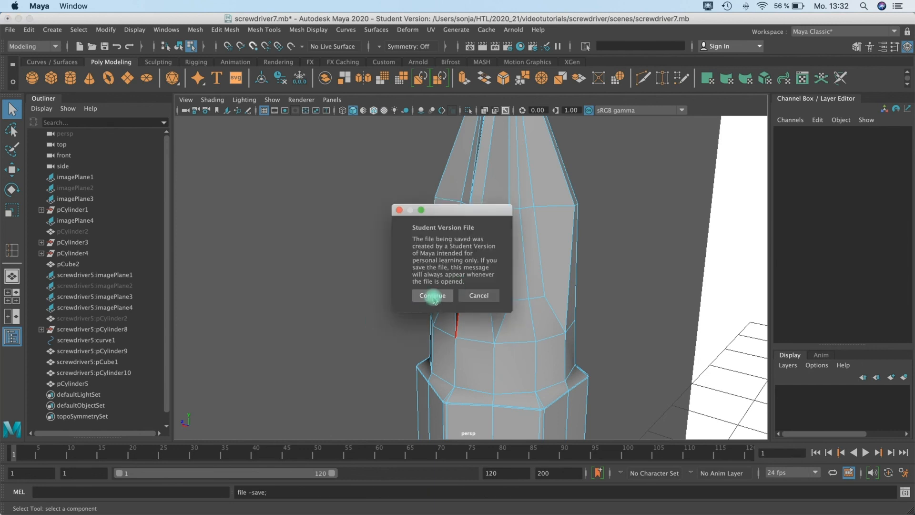
click(430, 295)
Select the lengthwise edges bordering the narrow outer faces of the bit's first blades, including their lower ends
mouse_move(493, 228)
alt+mouse_down()
mouse_move(464, 259)
mouse_move(519, 280)
mouse_move(476, 222)
alt+mouse_up()
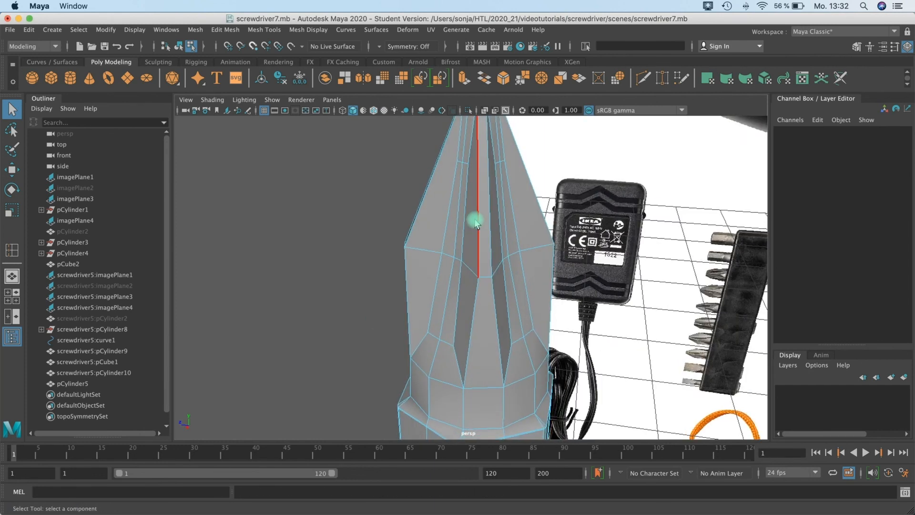
click(482, 226)
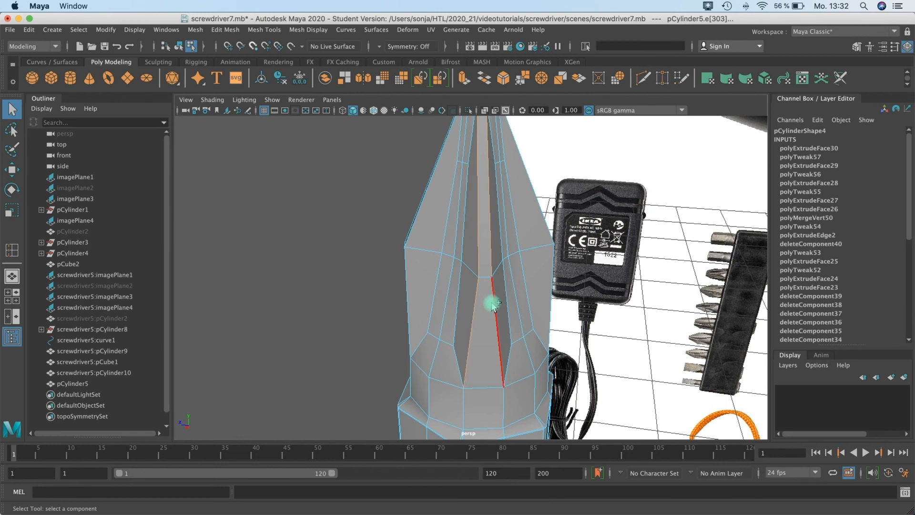
shift+click(480, 270)
alt+drag(490, 287, 473, 241)
shift+click(465, 307)
alt+drag(466, 307, 481, 244)
click(496, 250)
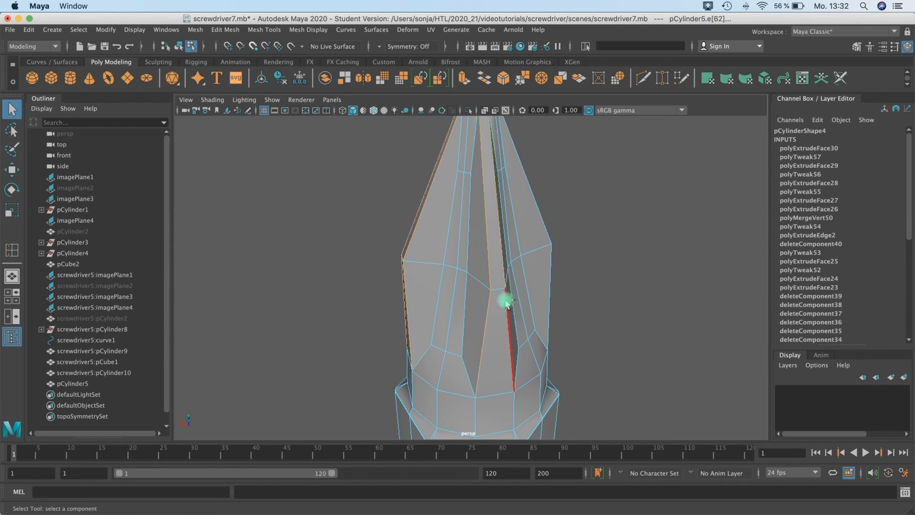
Add the remaining blades' outer border edges to the selection and bevel them all with a fraction of 0.5 and one segment
alt+drag(536, 303, 472, 303)
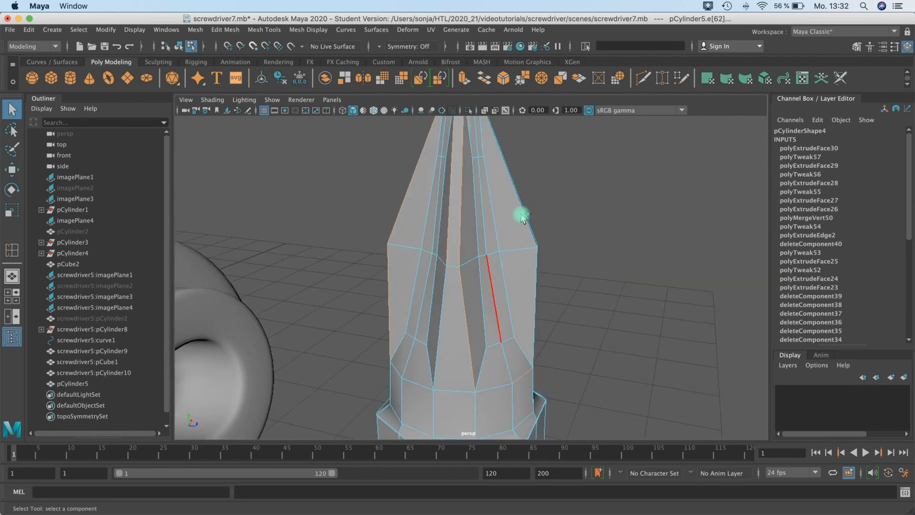
mouse_move(521, 292)
alt+mouse_down()
mouse_move(453, 292)
mouse_move(509, 286)
alt+mouse_up()
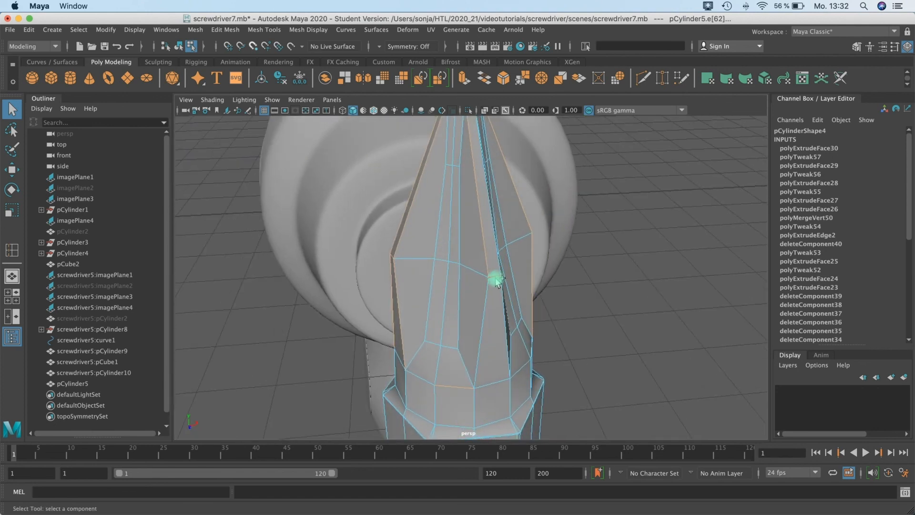
click(496, 294)
click(458, 386)
key(super+z)
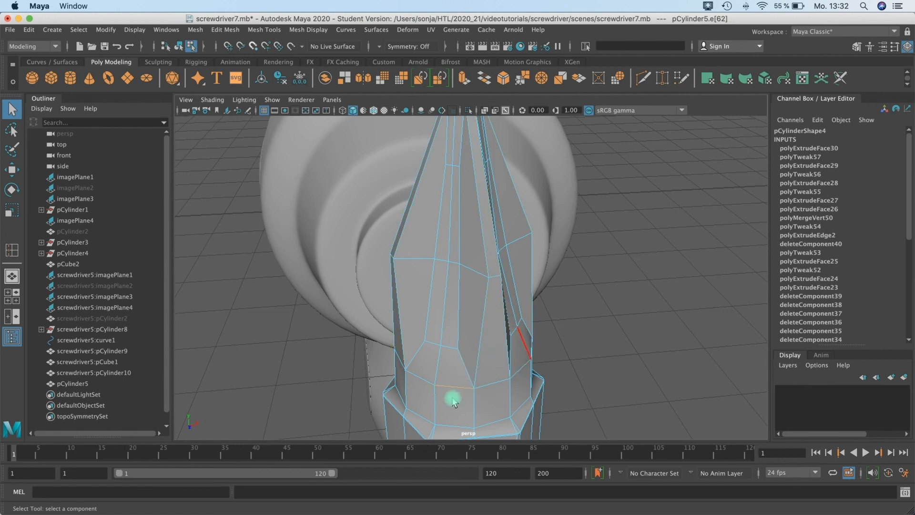
key(super+z)
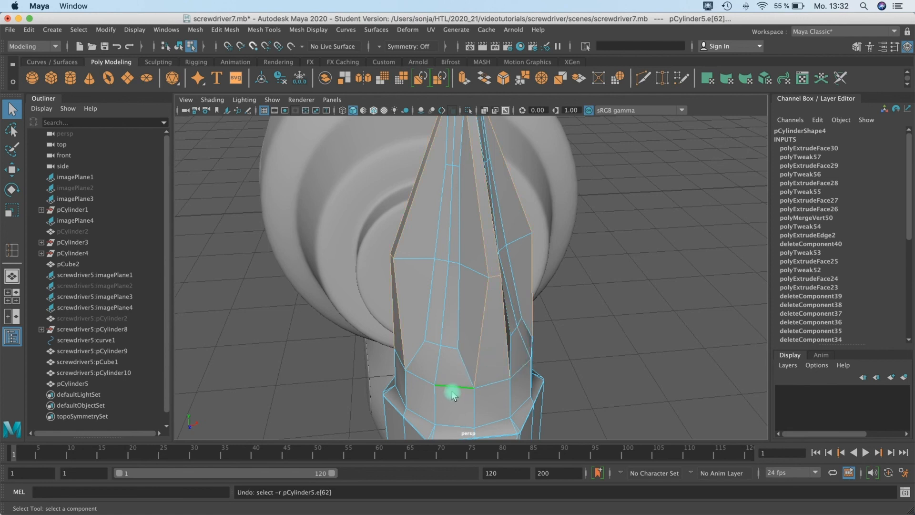
double_click(495, 354)
alt+drag(496, 353, 441, 194)
click(227, 30)
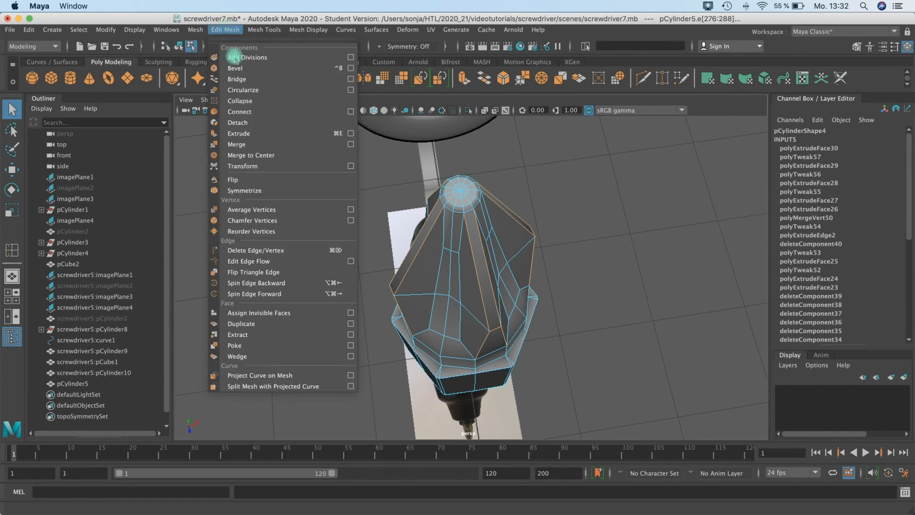
click(248, 71)
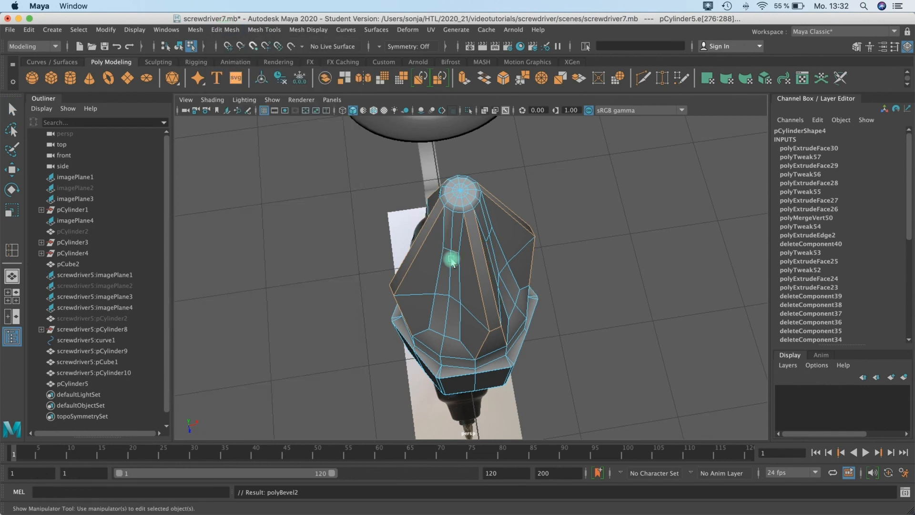
alt+drag(465, 301, 508, 314)
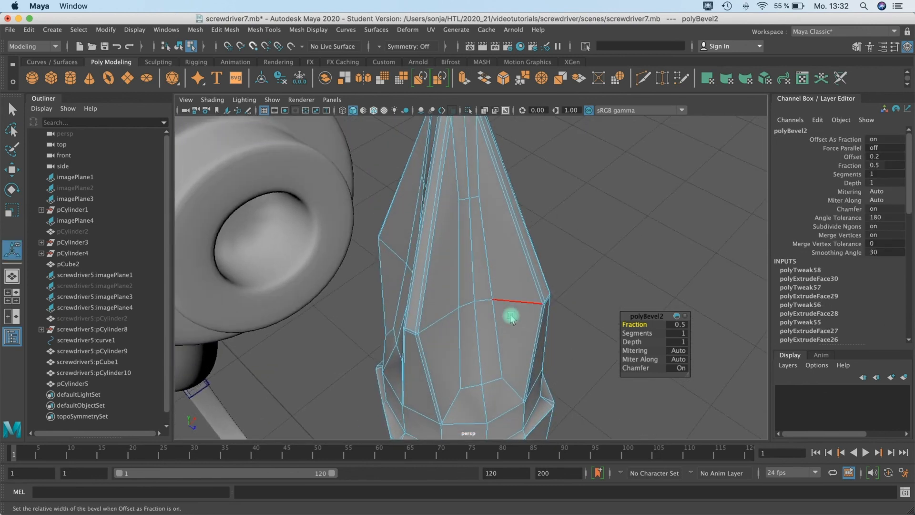
Switch to Object Mode and examine the bevelled bit beside the drill, selecting the whole bit
right_drag(479, 256, 561, 229)
click(562, 229)
scroll(525, 277, down, 8)
alt+drag(524, 264, 439, 285)
click(473, 286)
click(523, 312)
click(452, 291)
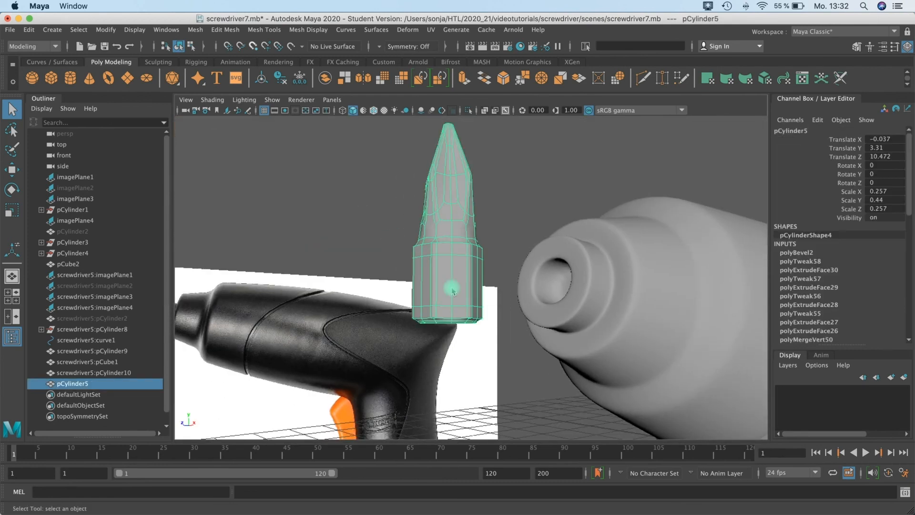
Lengthen the bit by moving the vertices at the shank's base downward and the tip's vertices slightly upward
right_drag(452, 259, 404, 273)
right_drag(421, 298, 399, 261)
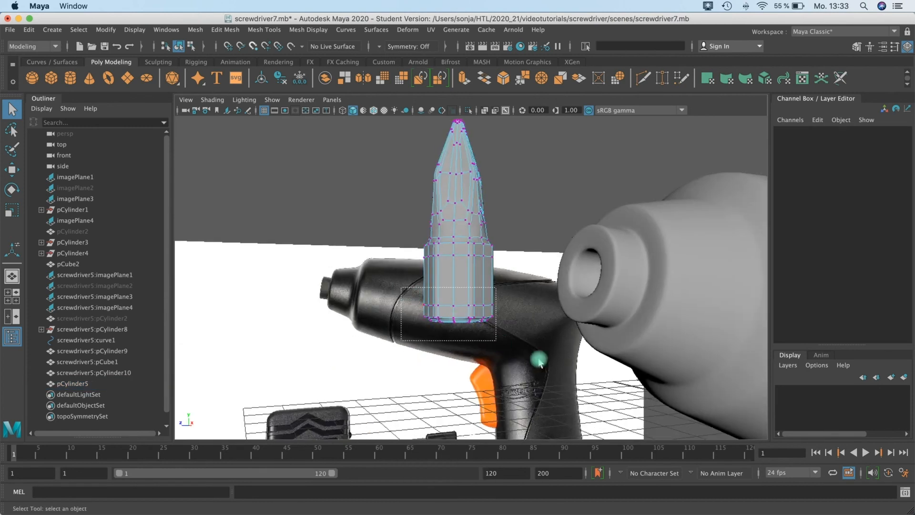
drag(537, 358, 419, 300)
key(w)
drag(462, 271, 380, 157)
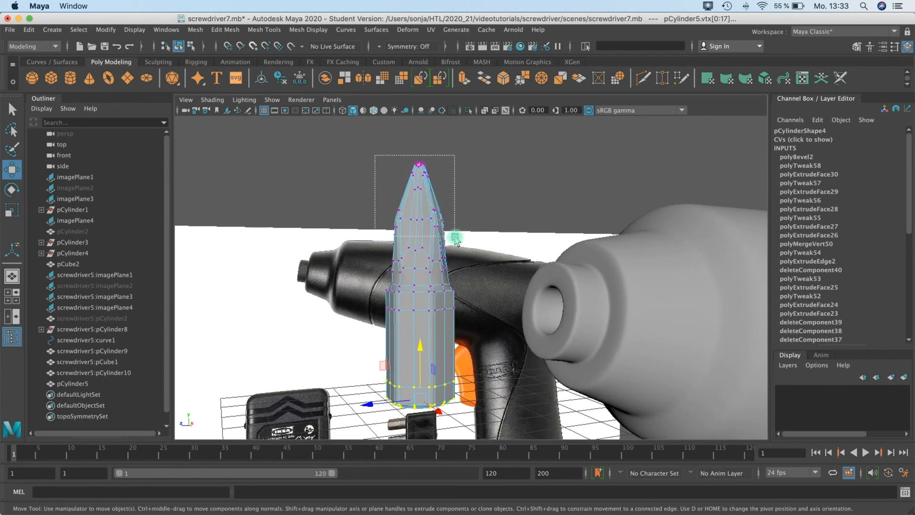
alt+drag(455, 238, 367, 243)
drag(457, 128, 459, 119)
alt+drag(456, 227, 481, 224)
Examine the lengthened bit from several sides and compare its proportions with the drill model and reference images
right_drag(451, 221, 490, 202)
click(340, 241)
alt+drag(413, 261, 541, 260)
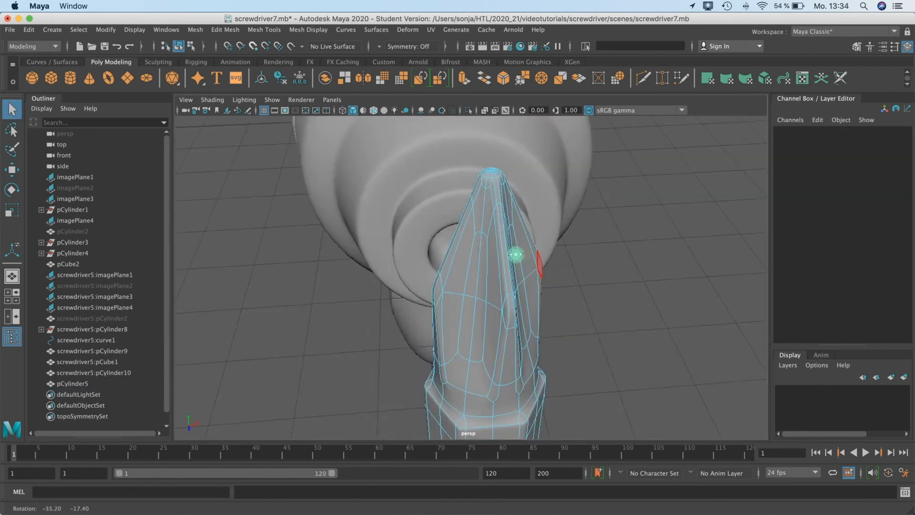
alt+drag(514, 255, 411, 261)
scroll(509, 272, down, 5)
scroll(475, 275, down, 5)
scroll(412, 261, down, 5)
scroll(461, 286, down, 5)
alt+drag(462, 286, 440, 262)
mouse_move(450, 310)
alt+mouse_down()
mouse_move(465, 300)
mouse_move(456, 302)
alt+mouse_up()
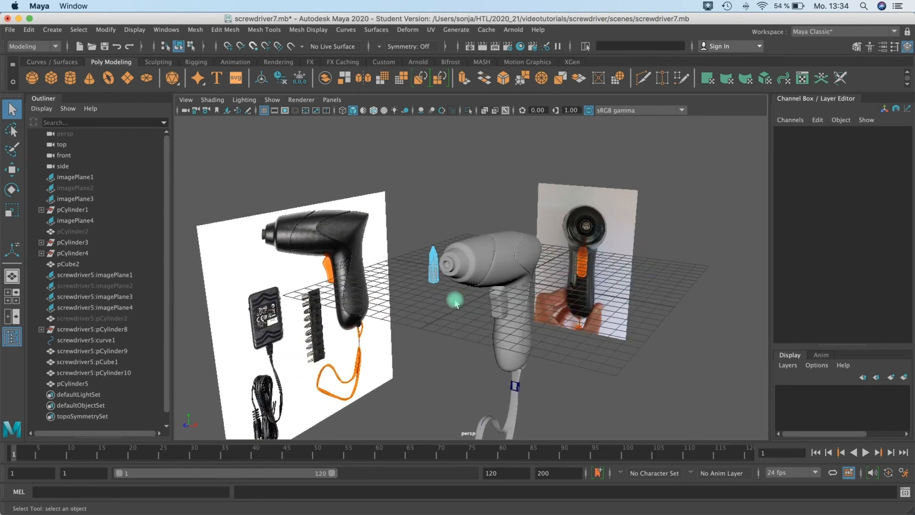